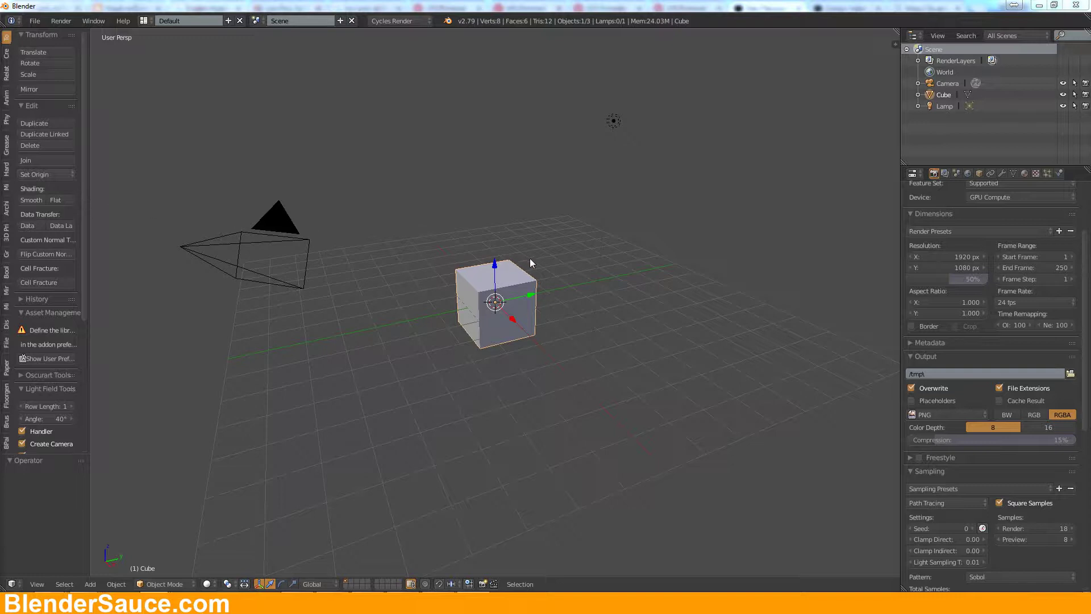
Step: Delete the default cube from the scene
{"action": "middle_click_drag", "start_coordinate": [512, 293], "coordinate": [632, 297]}
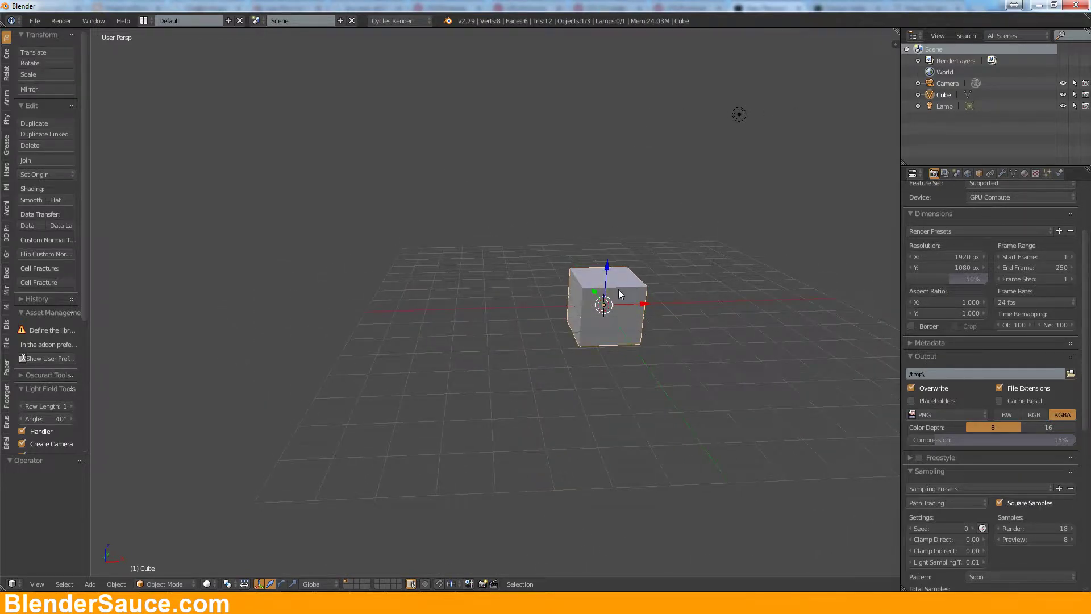
{"action": "key", "text": "x"}
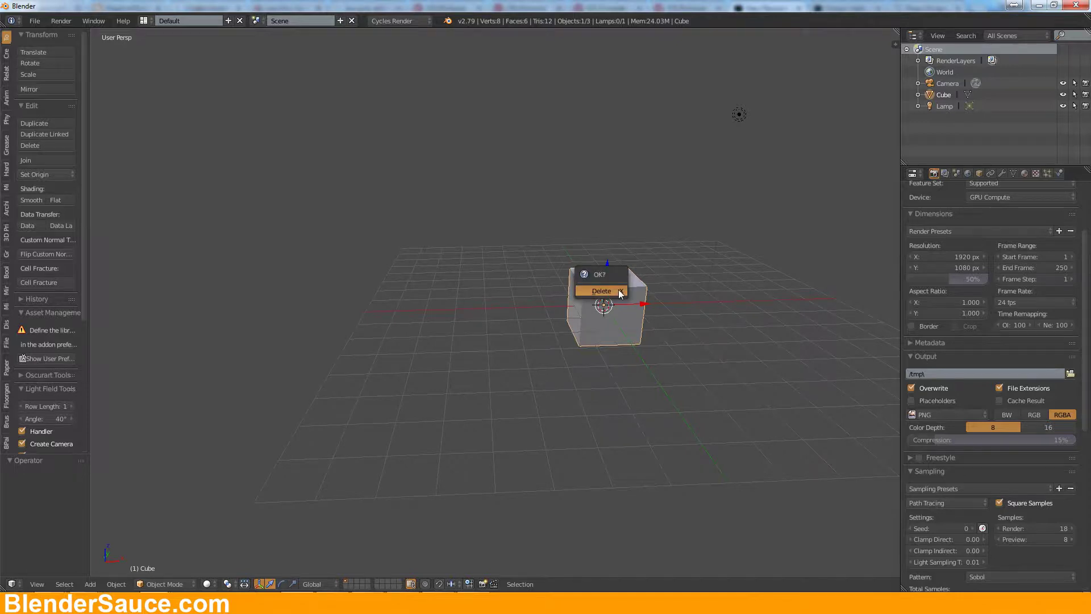
{"action": "left_click", "coordinate": [619, 288]}
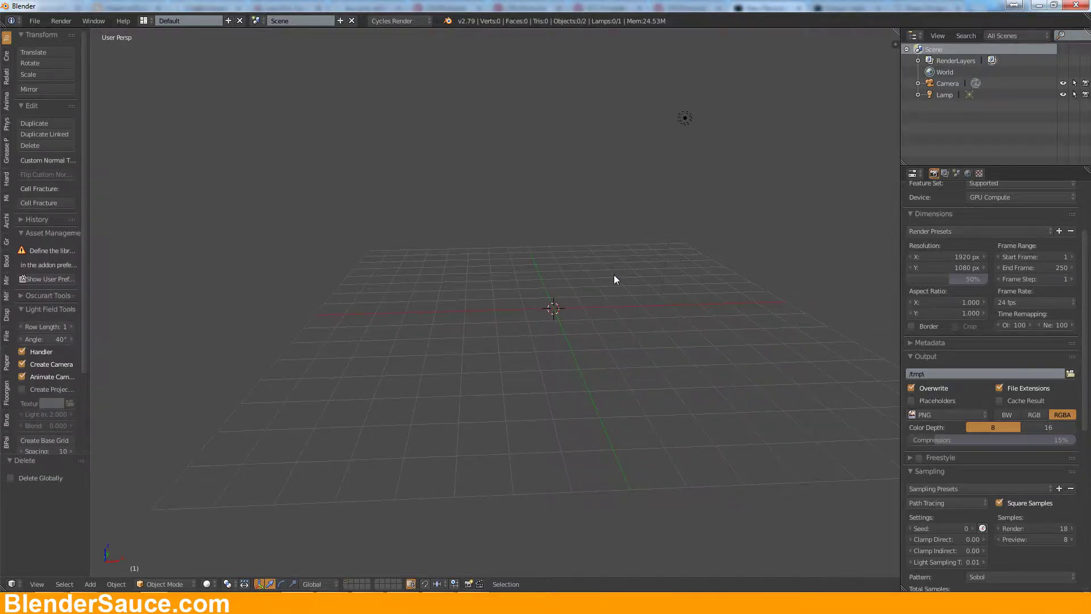
Step: Switch to orthographic view and add a UV sphere at the scene's origin
{"action": "key", "text": "KP_5"}
{"action": "scroll", "coordinate": [614, 275], "scroll_direction": "up", "scroll_amount": 5}
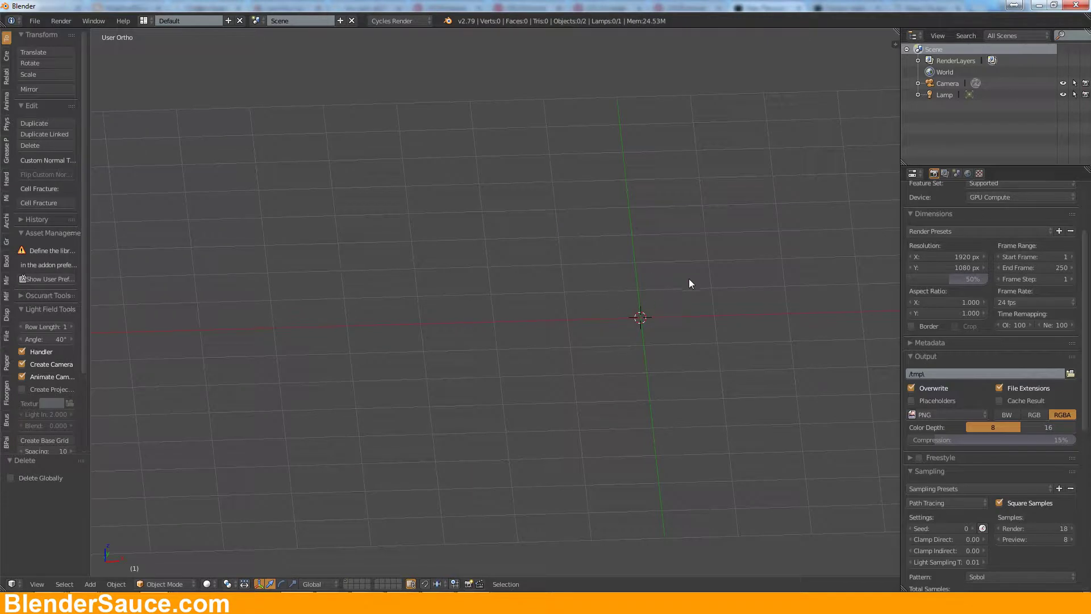
{"action": "middle_click_drag", "start_coordinate": [689, 278], "coordinate": [582, 273], "text": "shift"}
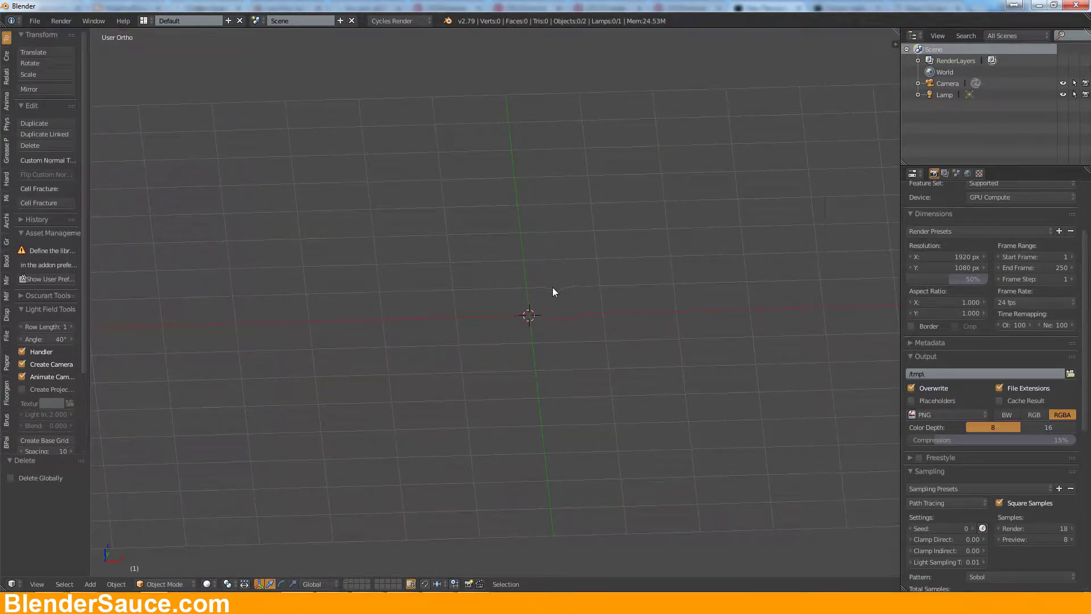
{"action": "key", "text": "shift+a"}
{"action": "mouse_move", "coordinate": [532, 298]}
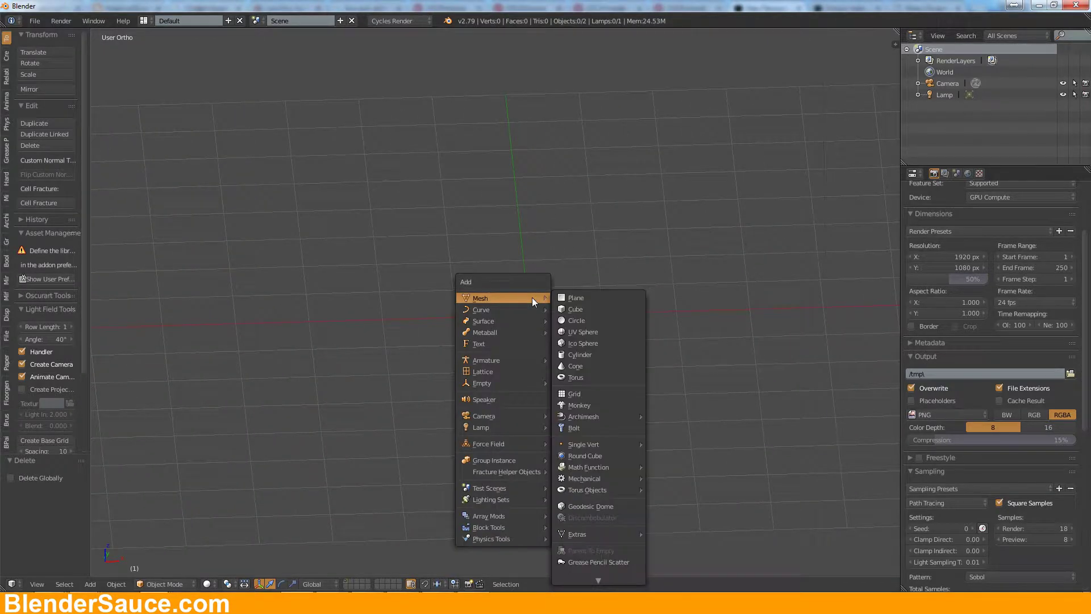
{"action": "left_click", "coordinate": [585, 331]}
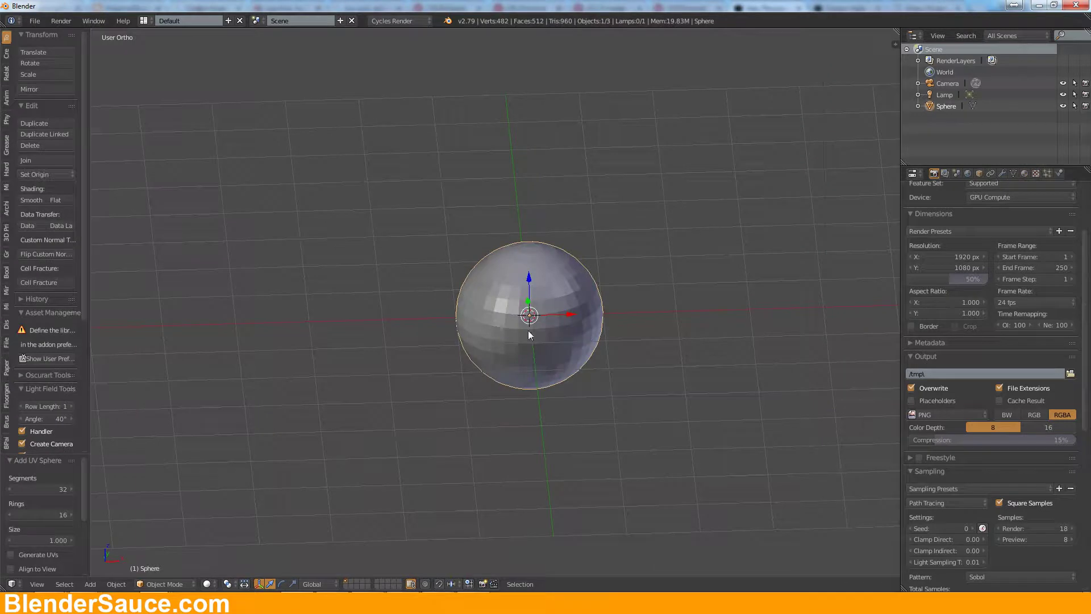
Step: Set the new UV sphere to 8 segments and 8 rings
{"action": "left_click", "coordinate": [62, 489]}
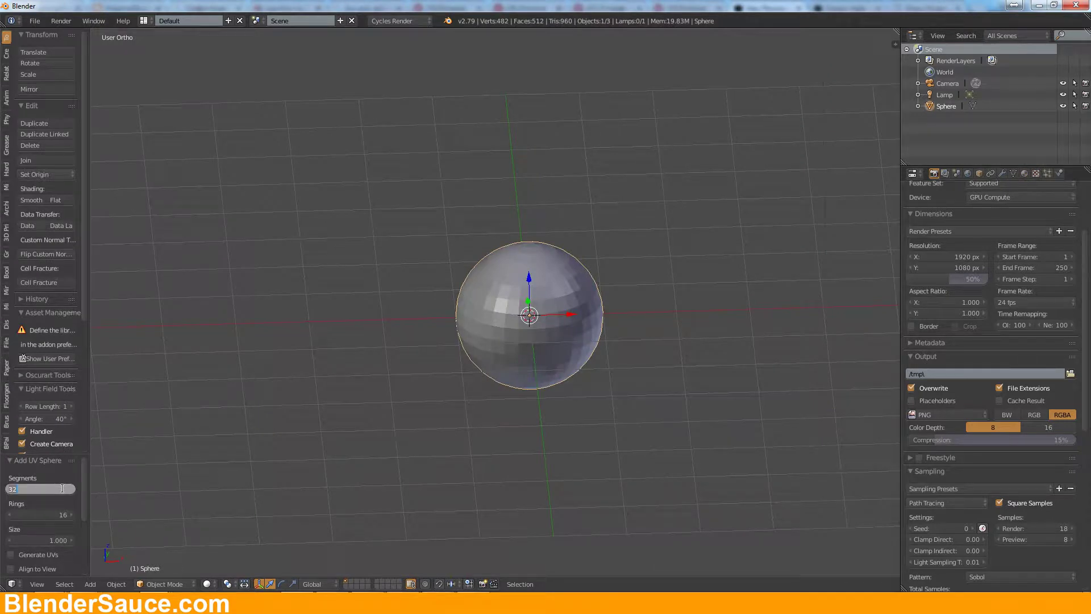
{"action": "type", "text": "8"}
{"action": "key", "text": "Tab"}
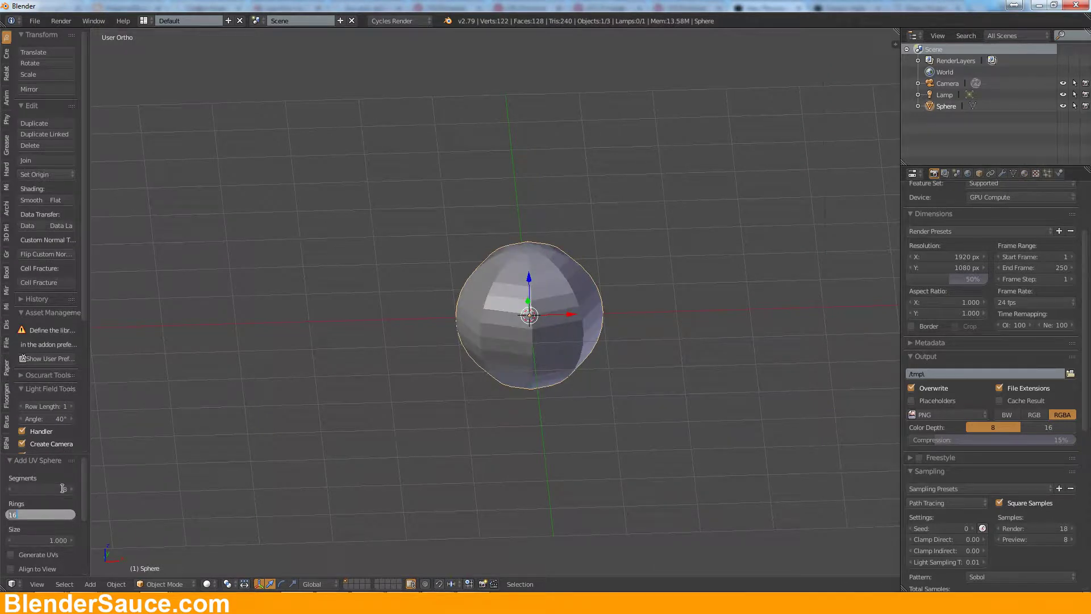
{"action": "type", "text": "8"}
{"action": "key", "text": "Return"}
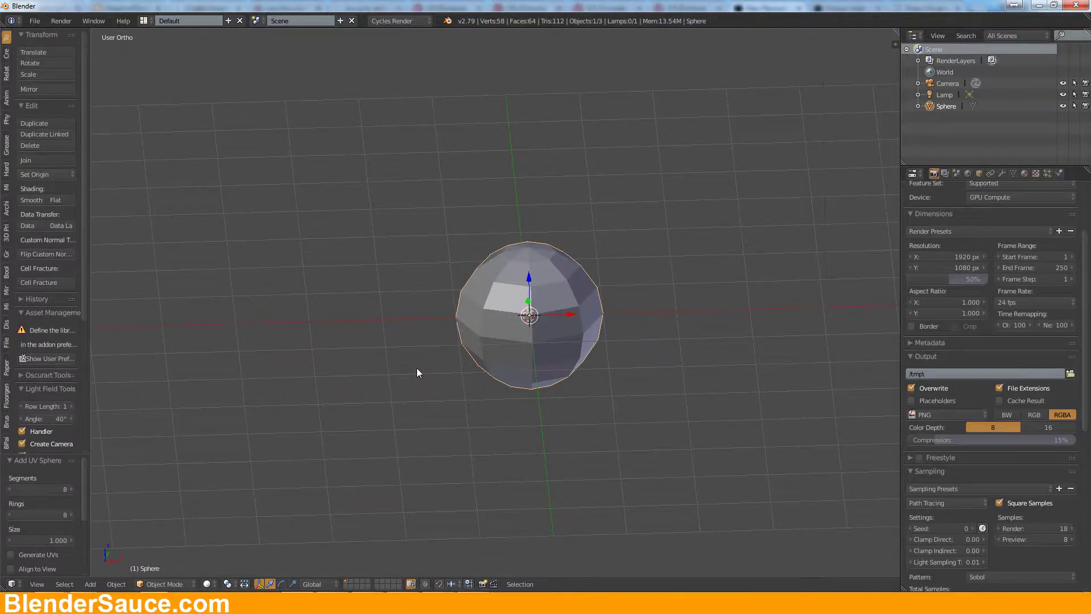
Step: Raise the sphere's whole mesh 1 unit along Z in Edit Mode so its base sits on the object's origin
{"action": "key", "text": "KP_1"}
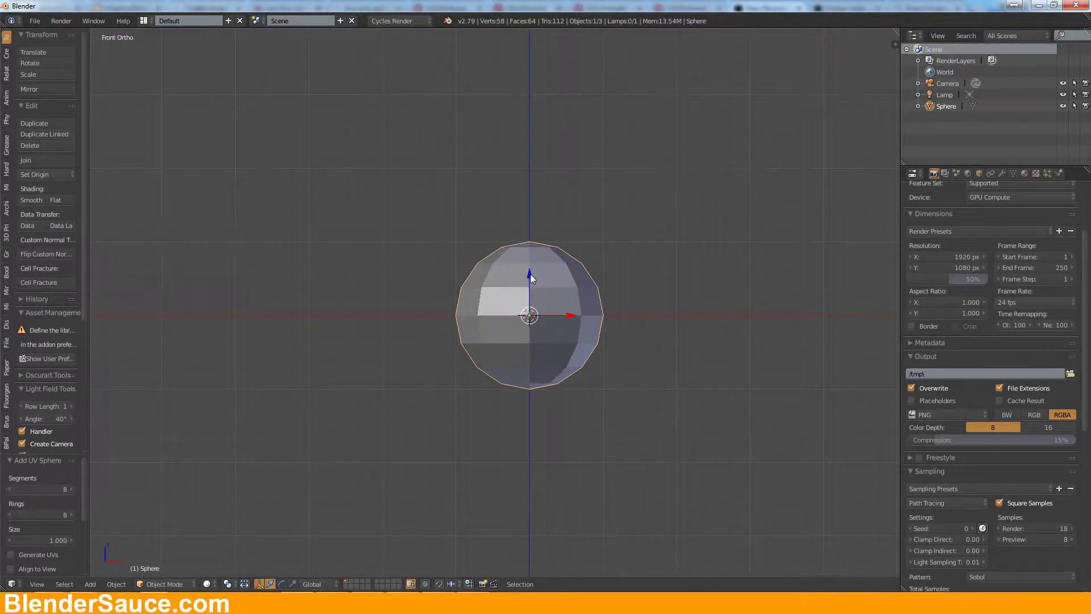
{"action": "key", "text": "Tab"}
{"action": "left_click_drag", "start_coordinate": [530, 275], "coordinate": [562, 203]}
{"action": "middle_click_drag", "start_coordinate": [562, 203], "coordinate": [603, 239]}
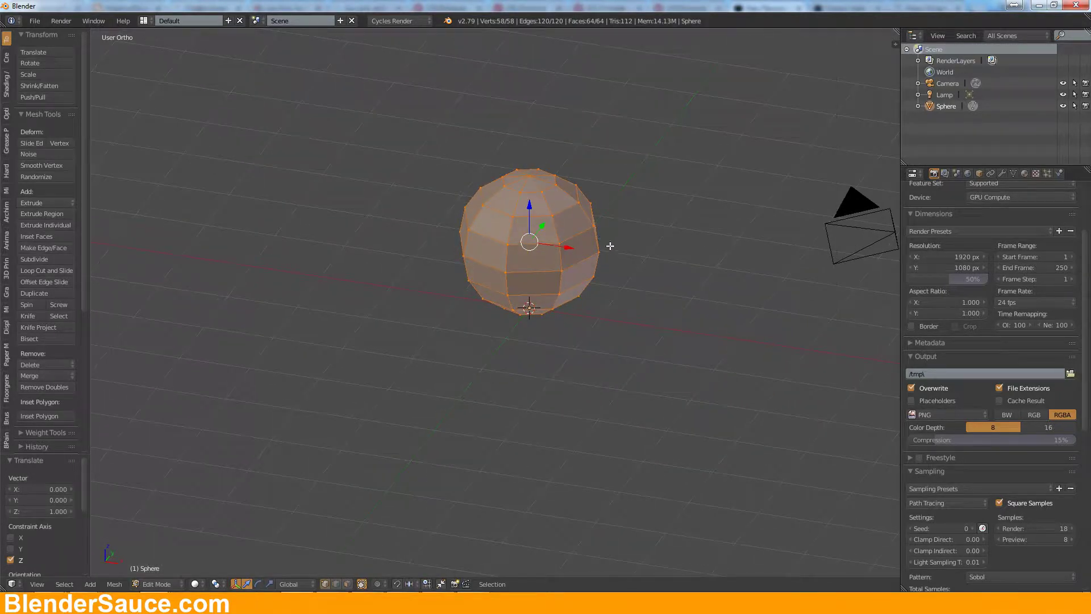
{"action": "key", "text": "Tab"}
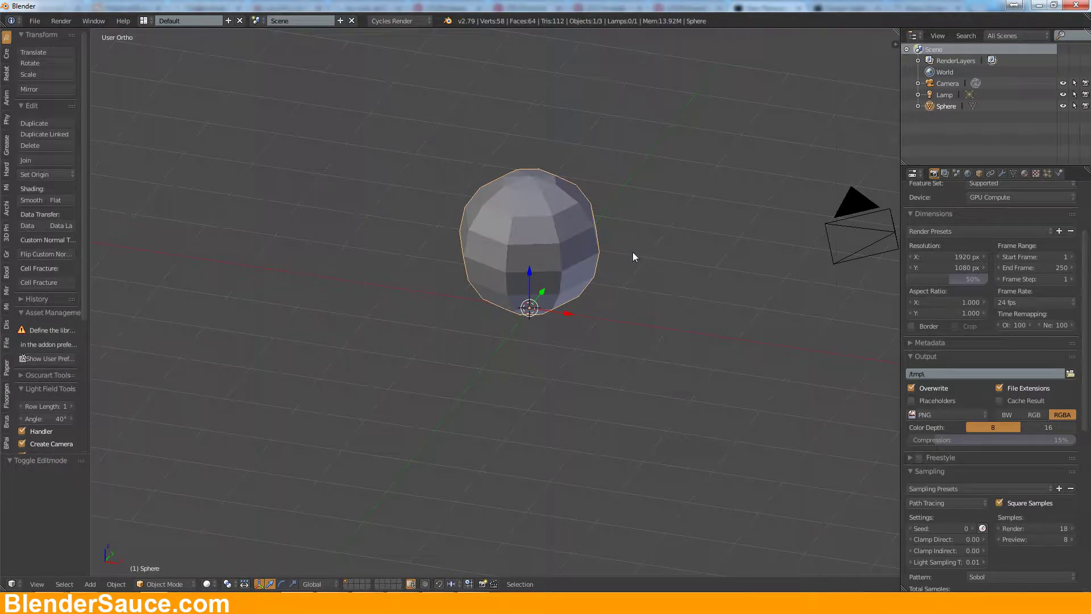
Step: Scale the sphere uniformly to 0.4 in Object Mode
{"action": "key", "text": "KP_1"}
{"action": "key", "text": "s"}
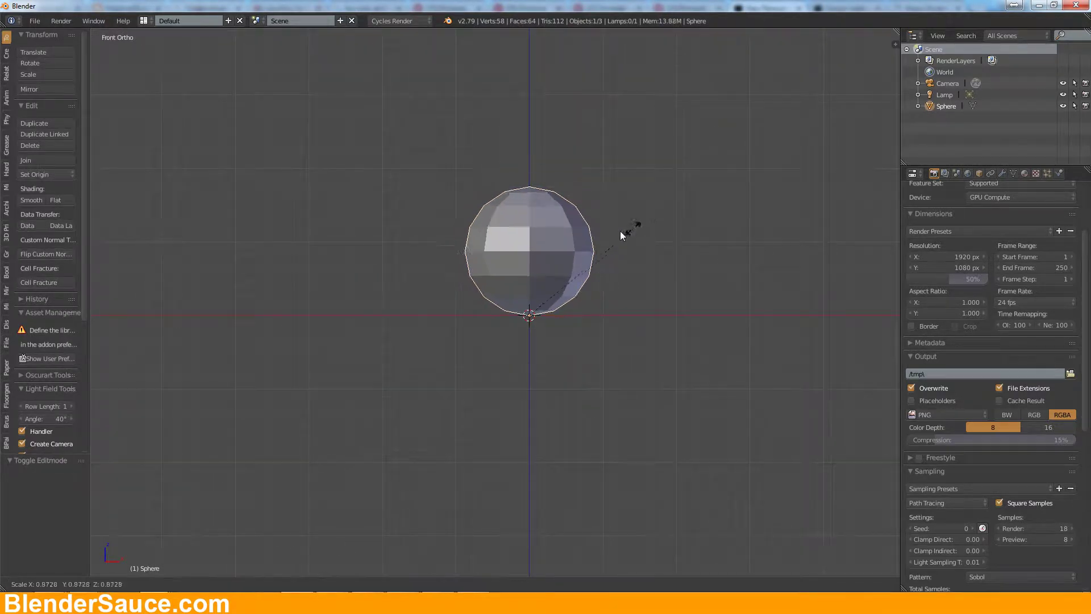
{"action": "left_click", "coordinate": [556, 255]}
{"action": "middle_click_drag", "start_coordinate": [555, 256], "coordinate": [594, 255]}
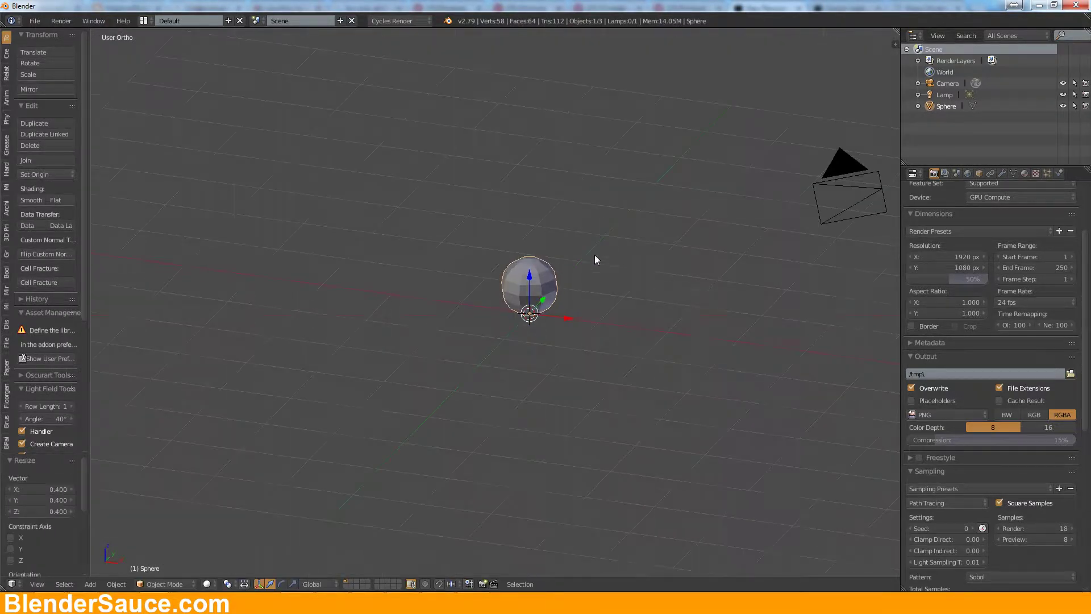
{"action": "key", "text": "KP_0"}
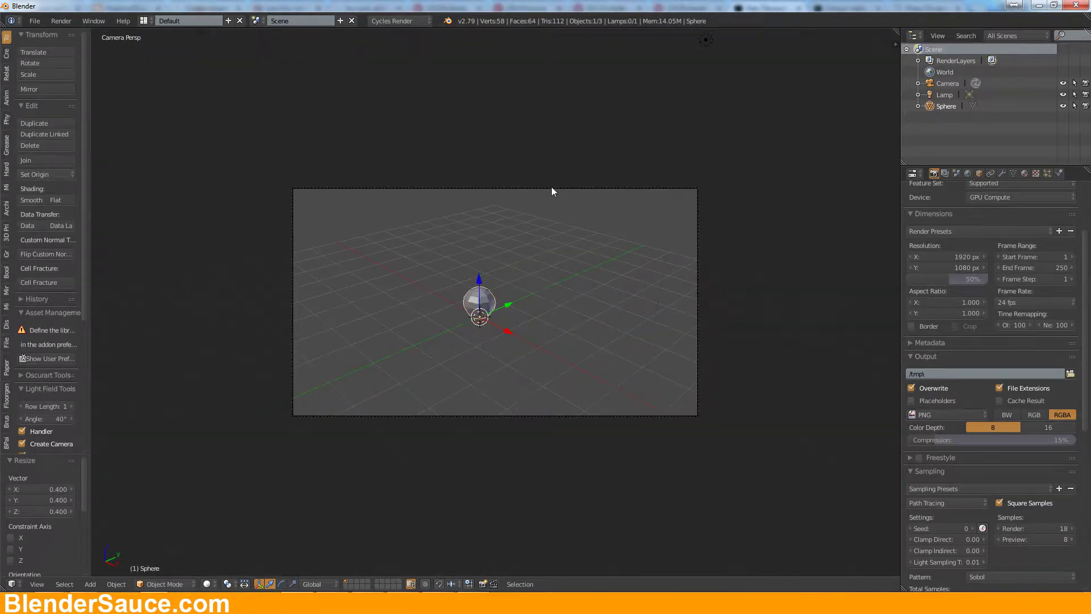
{"action": "right_click", "coordinate": [552, 188]}
{"action": "middle_click_drag", "start_coordinate": [503, 242], "coordinate": [667, 304]}
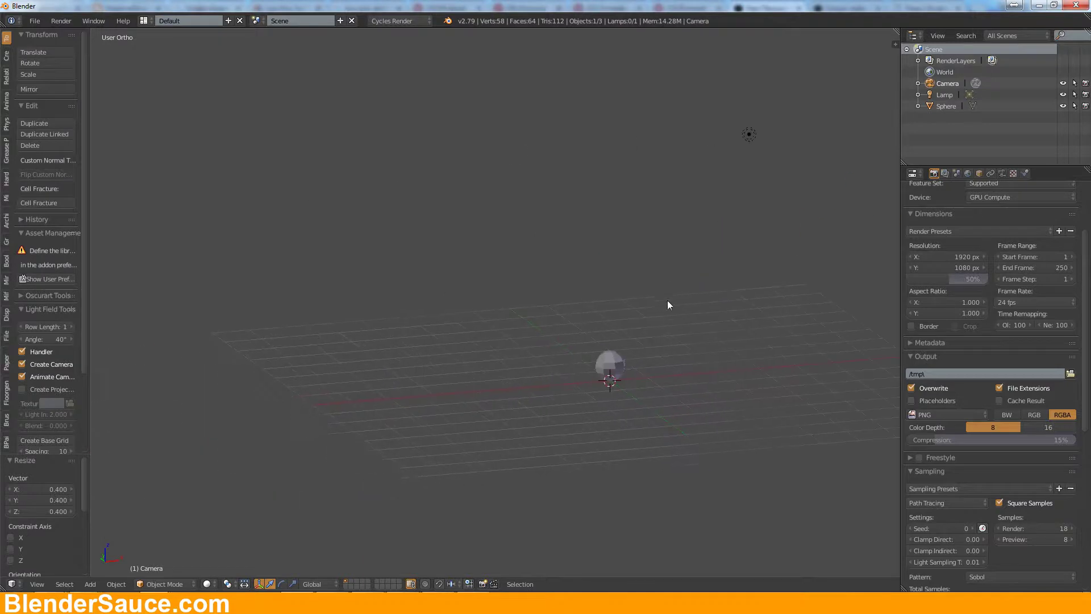
Step: Duplicate the sphere and move the copy along the negative Y axis, in front of the original
{"action": "scroll", "coordinate": [650, 359], "scroll_direction": "up", "scroll_amount": 3}
{"action": "middle_click_drag", "start_coordinate": [724, 333], "coordinate": [631, 364], "text": "shift"}
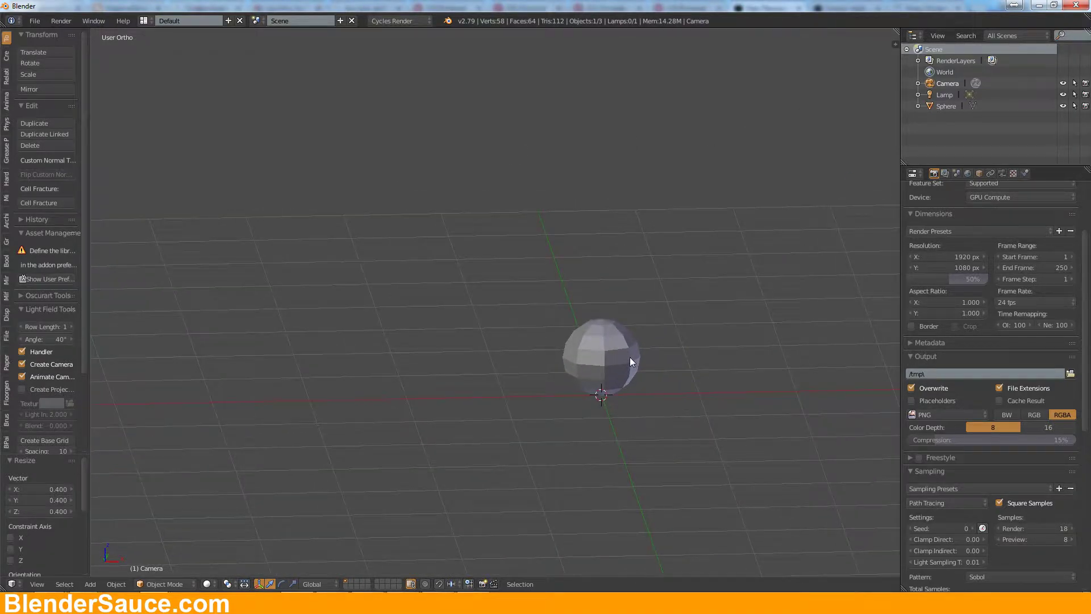
{"action": "scroll", "coordinate": [630, 357], "scroll_direction": "up", "scroll_amount": 1}
{"action": "right_click", "coordinate": [630, 358]}
{"action": "key", "text": "shift+d"}
{"action": "right_click", "coordinate": [630, 357]}
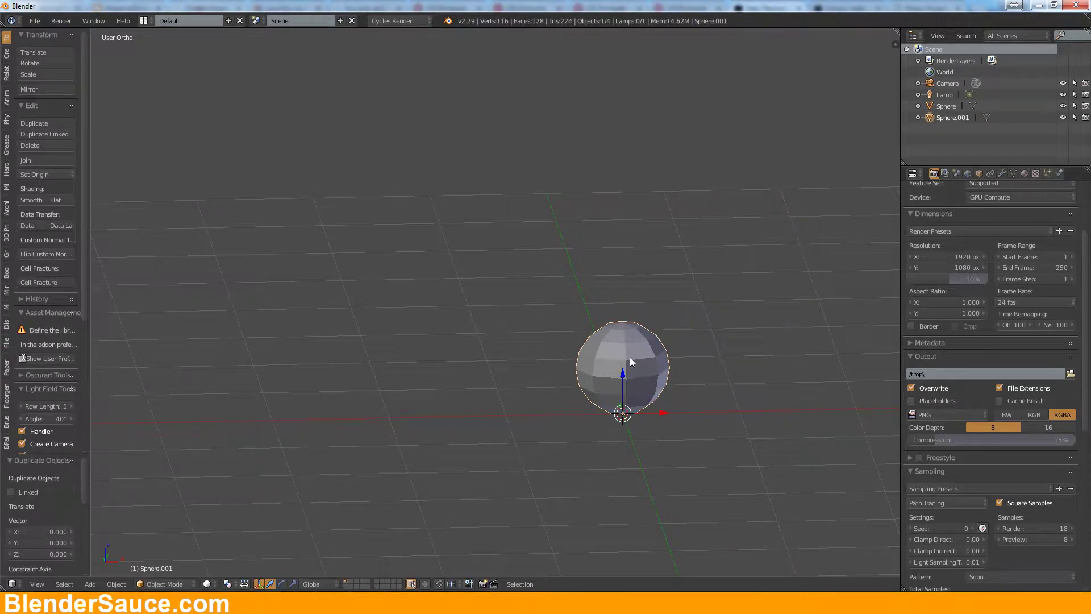
{"action": "middle_click_drag", "start_coordinate": [591, 352], "coordinate": [642, 417]}
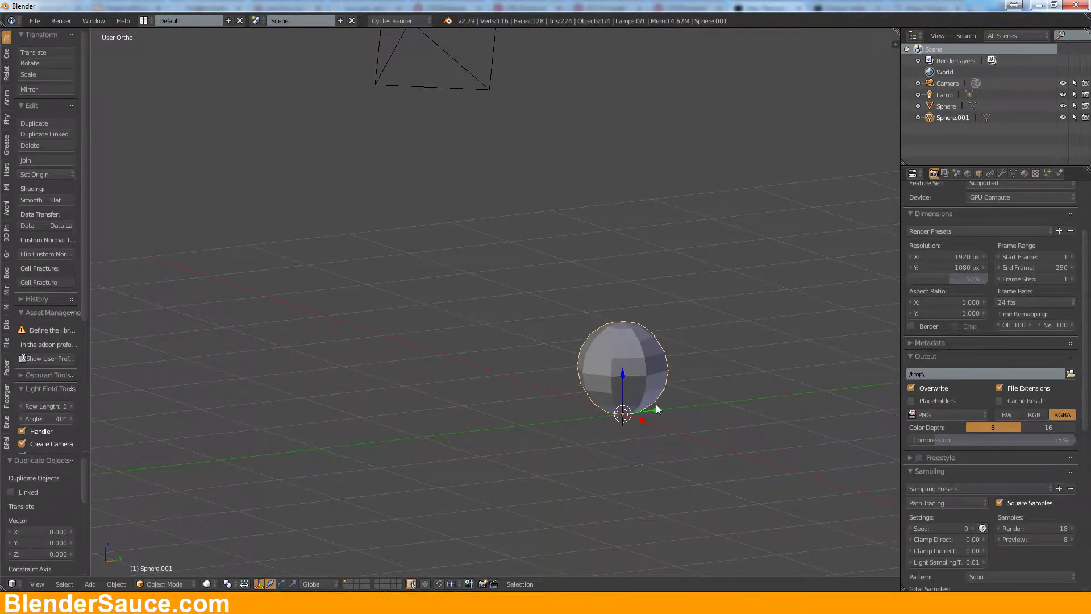
{"action": "key", "text": "g"}
{"action": "key", "text": "y"}
{"action": "left_click", "coordinate": [534, 419]}
Step: Delete the front-facing vertices above the equator of the duplicated sphere, working in Edit Mode from the front view
{"action": "key", "text": "Tab"}
{"action": "middle_click_drag", "start_coordinate": [511, 378], "coordinate": [511, 361]}
{"action": "key", "text": "KP_1"}
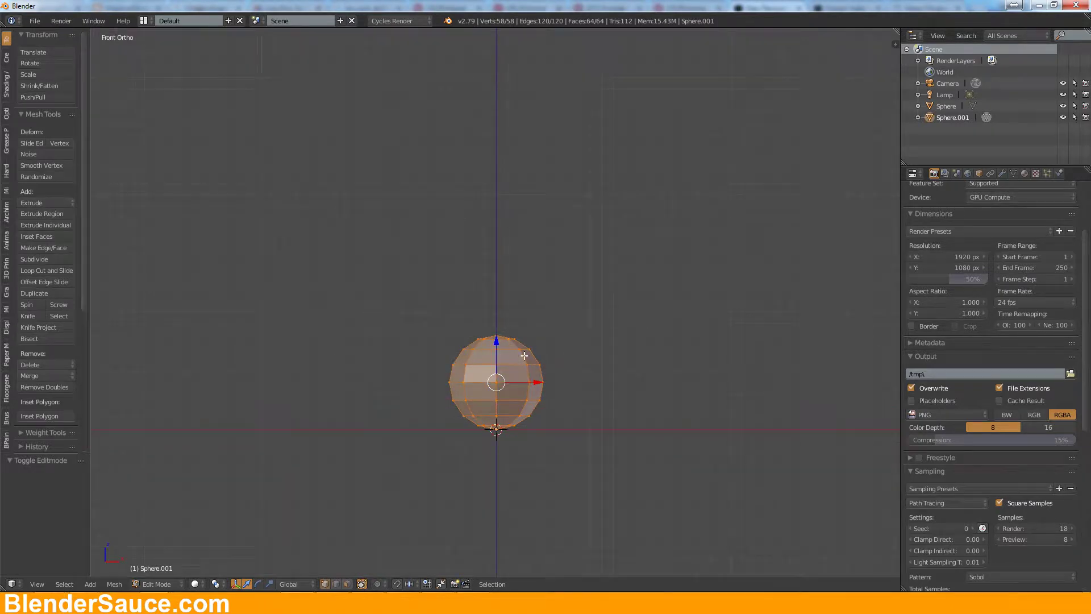
{"action": "key", "text": "a"}
{"action": "key", "text": "b"}
{"action": "left_click_drag", "start_coordinate": [394, 284], "coordinate": [573, 377]}
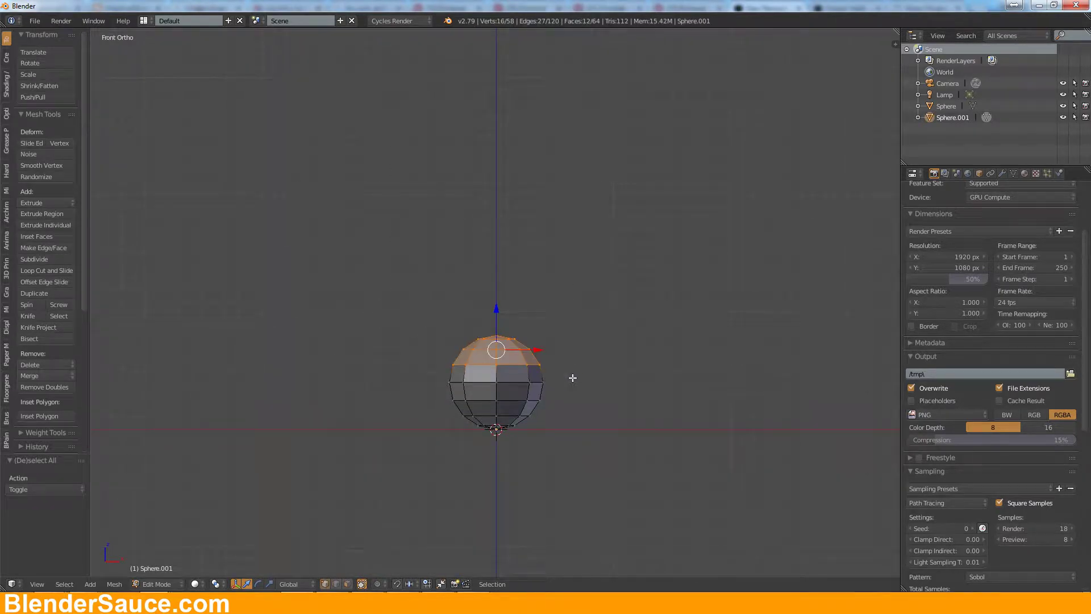
{"action": "key", "text": "x"}
{"action": "left_click", "coordinate": [574, 377]}
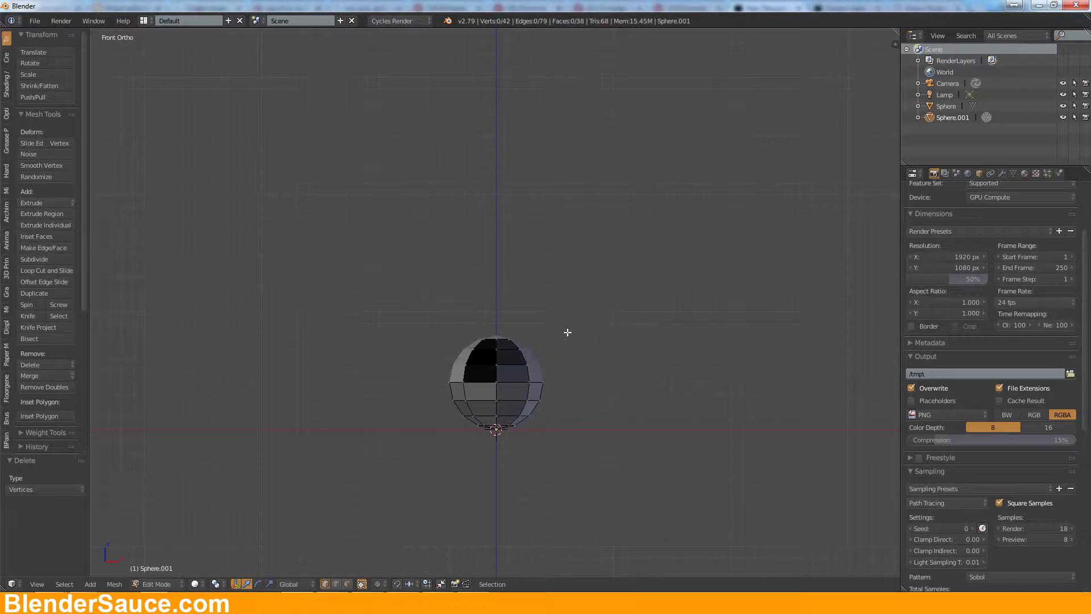
Step: Allow selection of hidden geometry and delete the remaining rear vertices above the copy's equator, leaving an open half sphere
{"action": "left_click", "coordinate": [362, 583]}
{"action": "key", "text": "b"}
{"action": "left_click_drag", "start_coordinate": [426, 288], "coordinate": [570, 379]}
{"action": "key", "text": "x"}
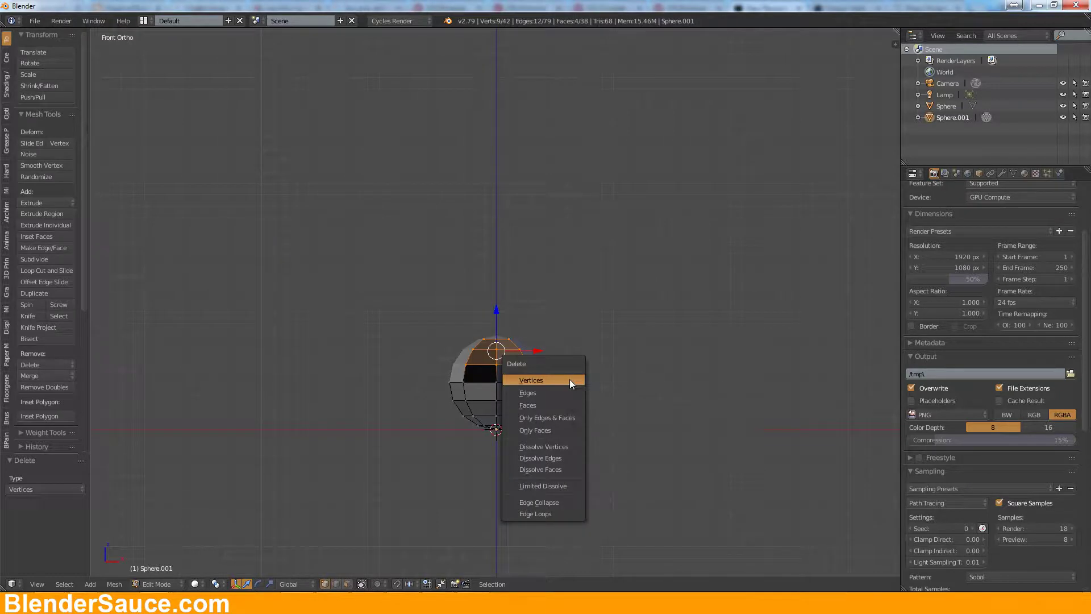
{"action": "left_click", "coordinate": [569, 380]}
Step: Extrude the half sphere's open rim loop in place and scale it inward to about 0.858 to form a border
{"action": "middle_click_drag", "start_coordinate": [614, 322], "coordinate": [578, 357]}
{"action": "right_click", "coordinate": [536, 391], "text": "alt"}
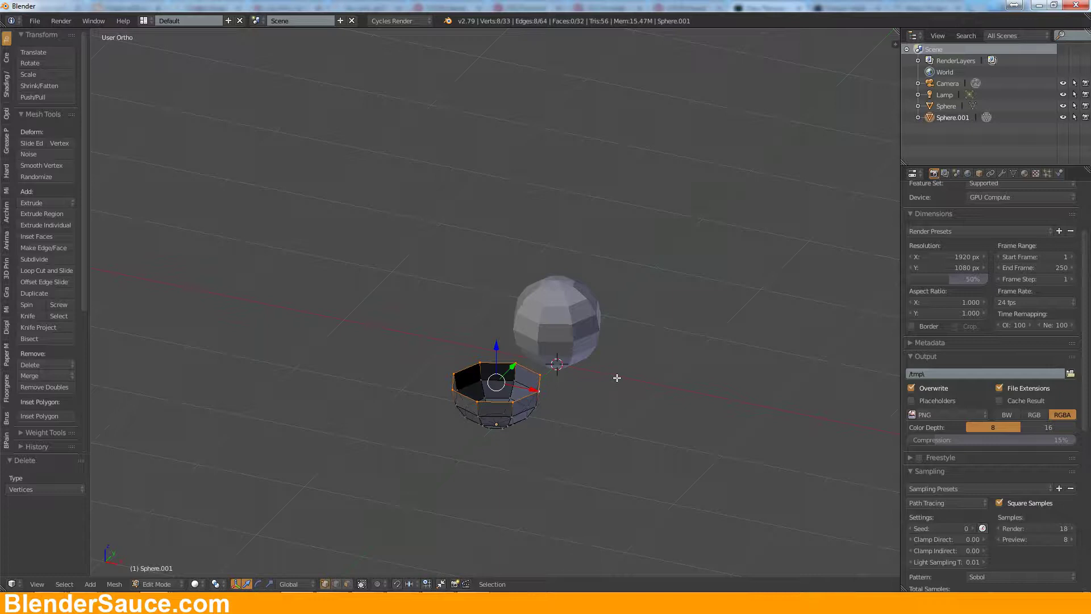
{"action": "key", "text": "e"}
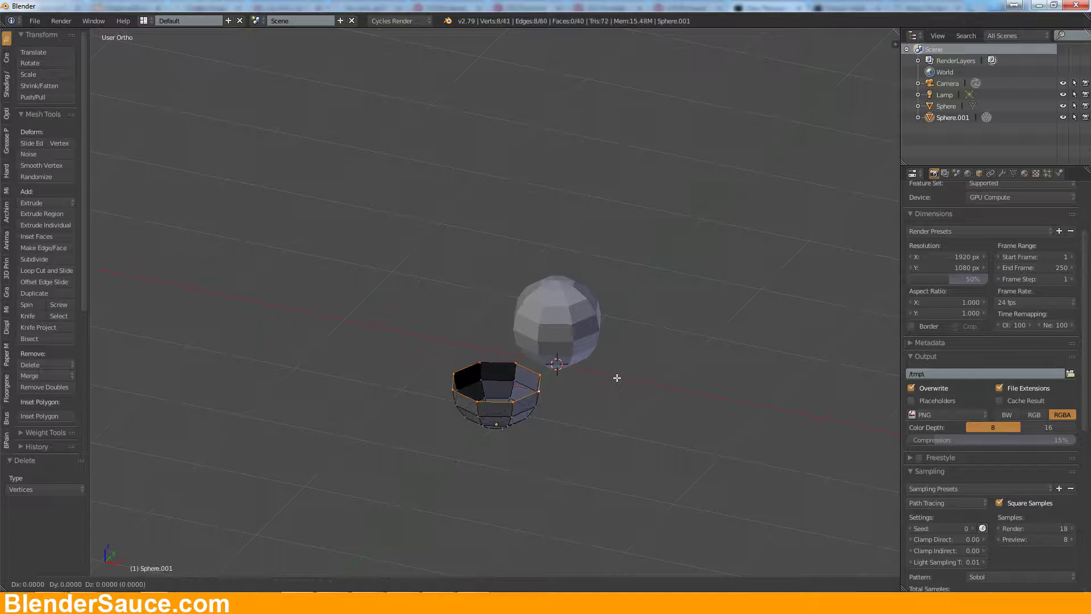
{"action": "key", "text": "Escape"}
{"action": "key", "text": "s"}
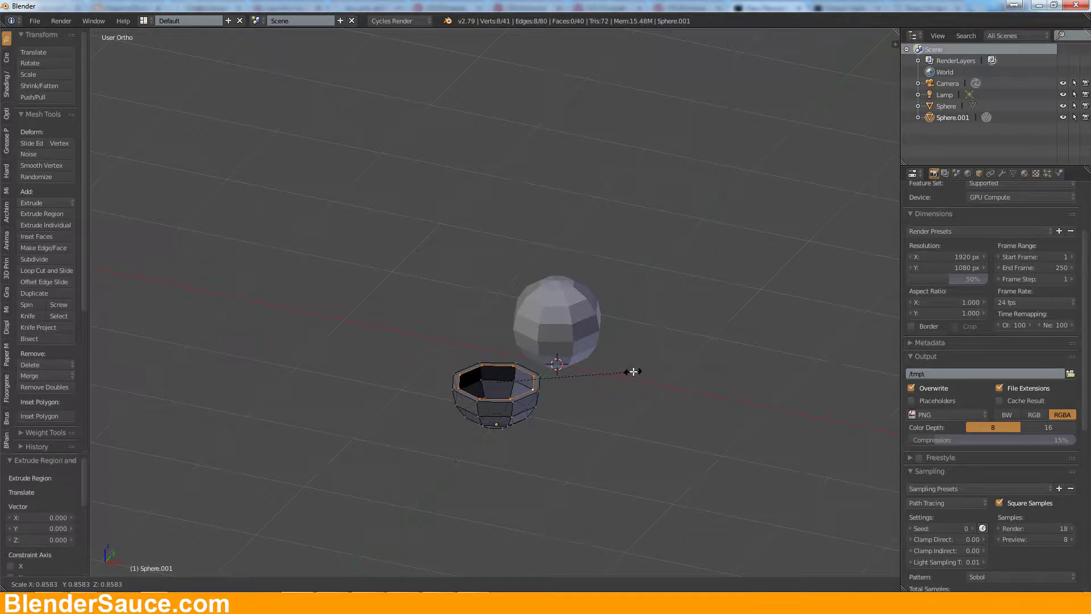
{"action": "left_click", "coordinate": [630, 371]}
Step: Extrude the inner rim loop again, scale it to about 0.121, and fill the small central hole with a face
{"action": "scroll", "coordinate": [533, 382], "scroll_direction": "up", "scroll_amount": 4}
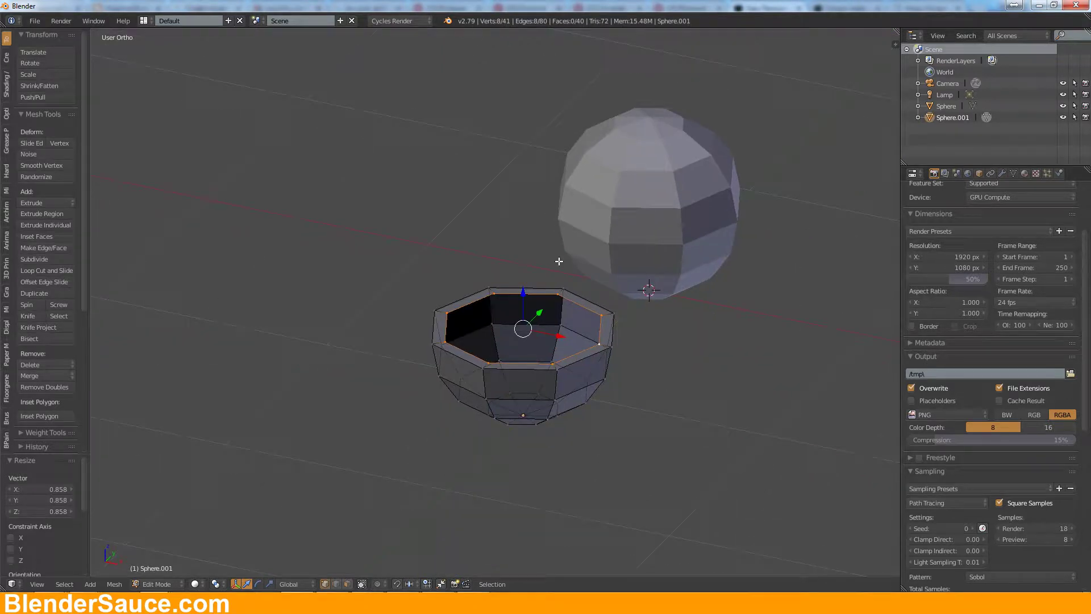
{"action": "key", "text": "e"}
{"action": "key", "text": "Escape"}
{"action": "key", "text": "s"}
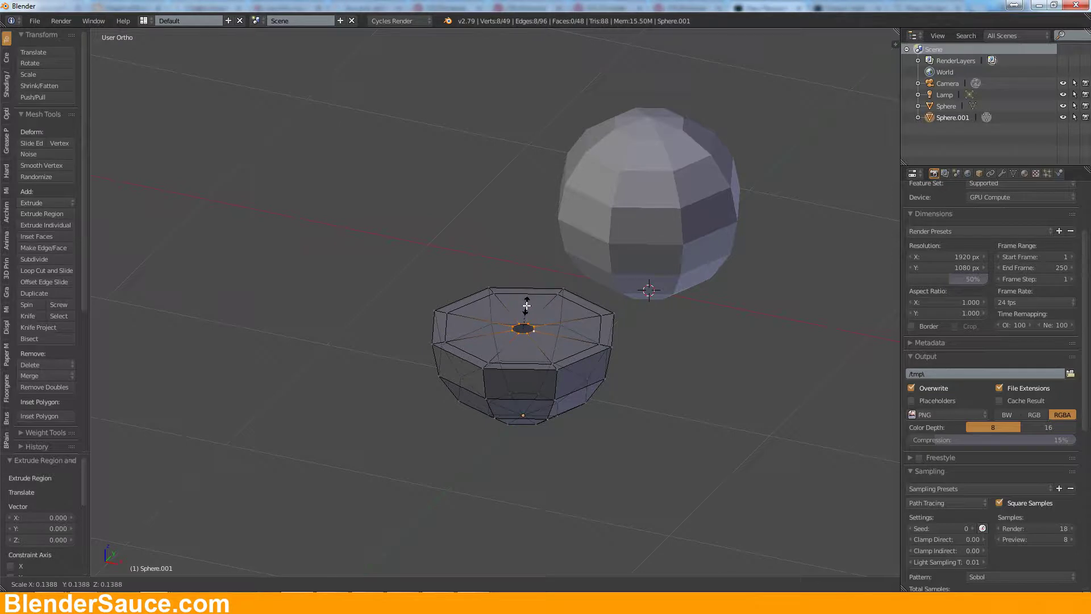
{"action": "left_click", "coordinate": [524, 309]}
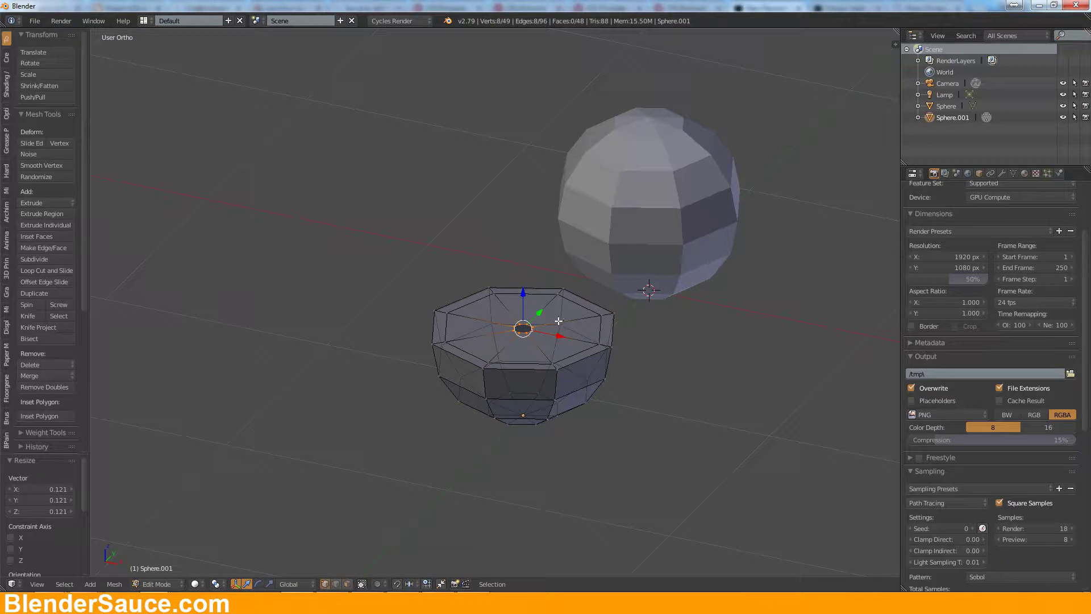
{"action": "key", "text": "f"}
Step: Limit selection to visible geometry and switch to face selection for working on the half sphere's cut face
{"action": "mouse_move", "coordinate": [559, 321]}
{"action": "middle_mouse_down"}
{"action": "mouse_move", "coordinate": [543, 350]}
{"action": "mouse_move", "coordinate": [556, 344]}
{"action": "mouse_move", "coordinate": [568, 306]}
{"action": "middle_mouse_up"}
{"action": "scroll", "coordinate": [541, 351], "scroll_direction": "up", "scroll_amount": 3}
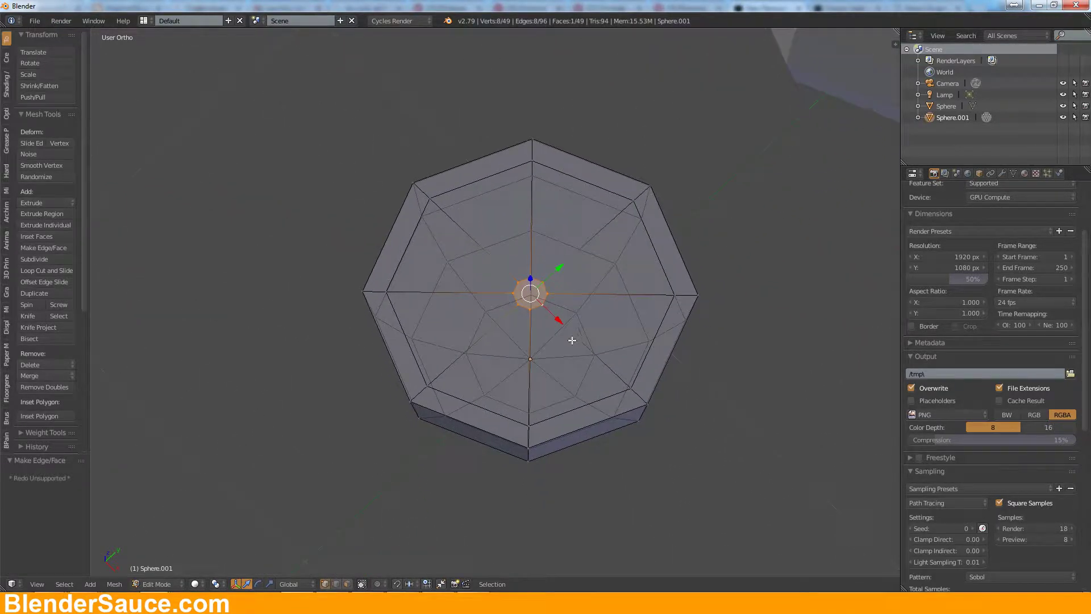
{"action": "left_click", "coordinate": [362, 584]}
{"action": "left_click", "coordinate": [347, 584]}
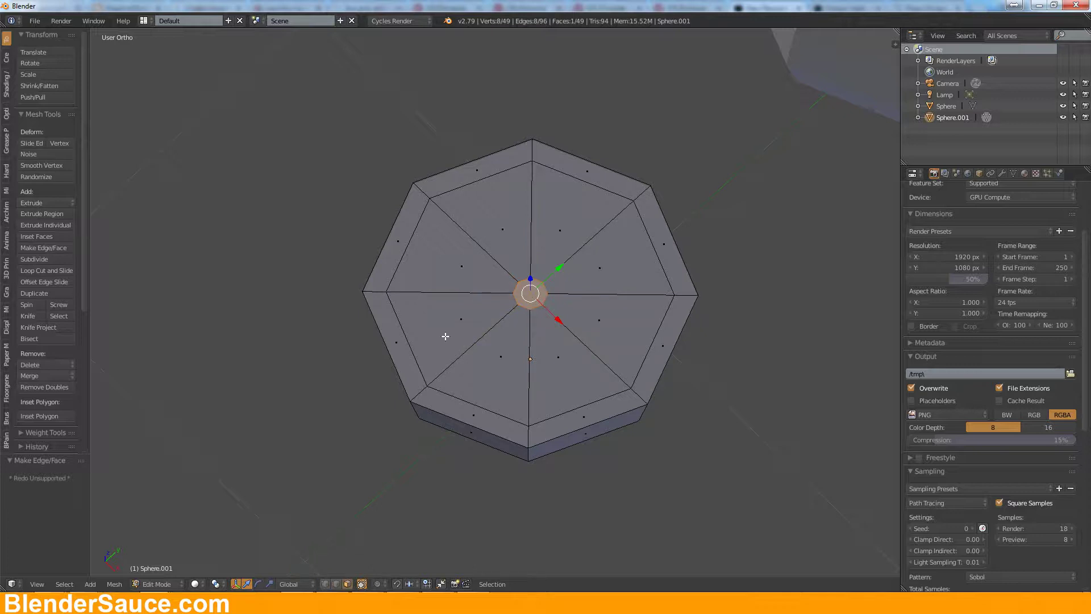
Step: Inset the eight wedge faces around the centre of the cut face individually, with a thickness of about 0.0207
{"action": "left_click", "coordinate": [460, 320]}
{"action": "left_click", "coordinate": [460, 252], "text": "shift"}
{"action": "left_click", "coordinate": [499, 213], "text": "shift"}
{"action": "left_click", "coordinate": [562, 222], "text": "shift"}
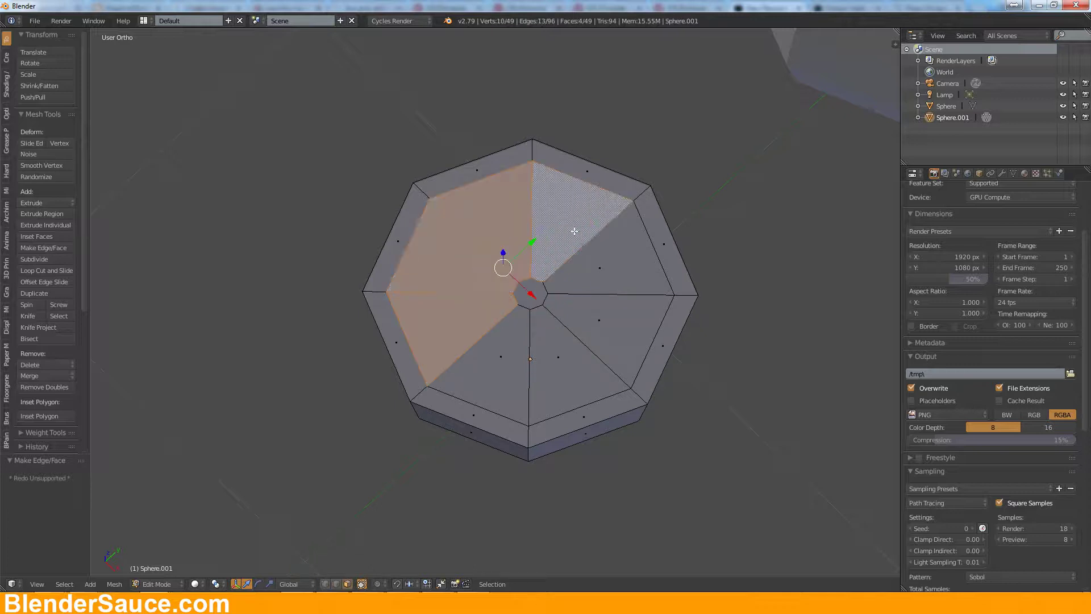
{"action": "left_click", "coordinate": [601, 258], "text": "shift"}
{"action": "left_click", "coordinate": [601, 327], "text": "shift"}
{"action": "left_click", "coordinate": [560, 366], "text": "shift"}
{"action": "left_click", "coordinate": [503, 375], "text": "shift"}
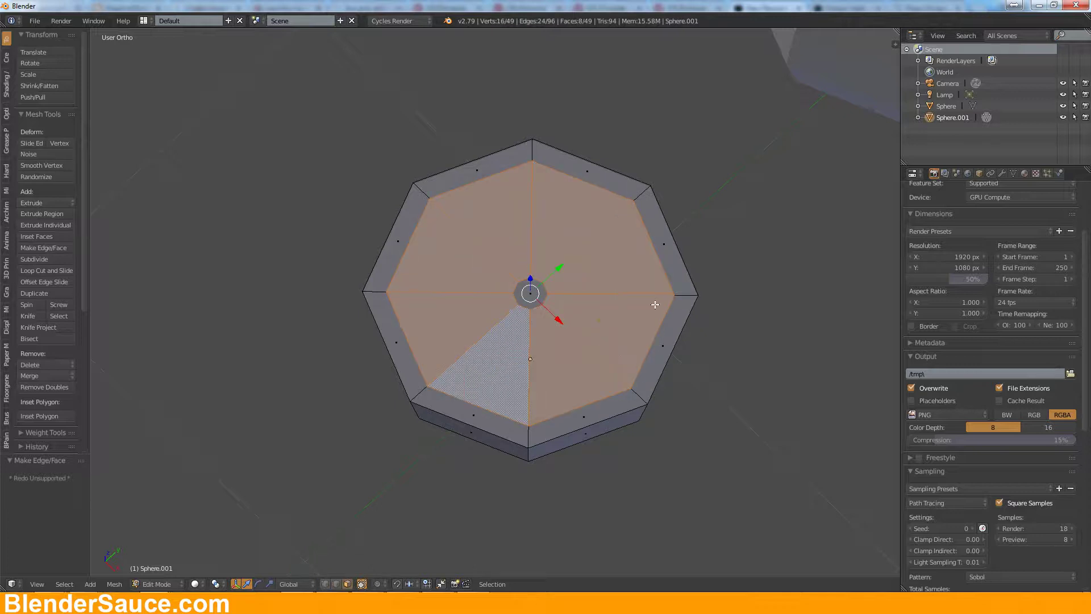
{"action": "key", "text": "i"}
{"action": "key", "text": "i"}
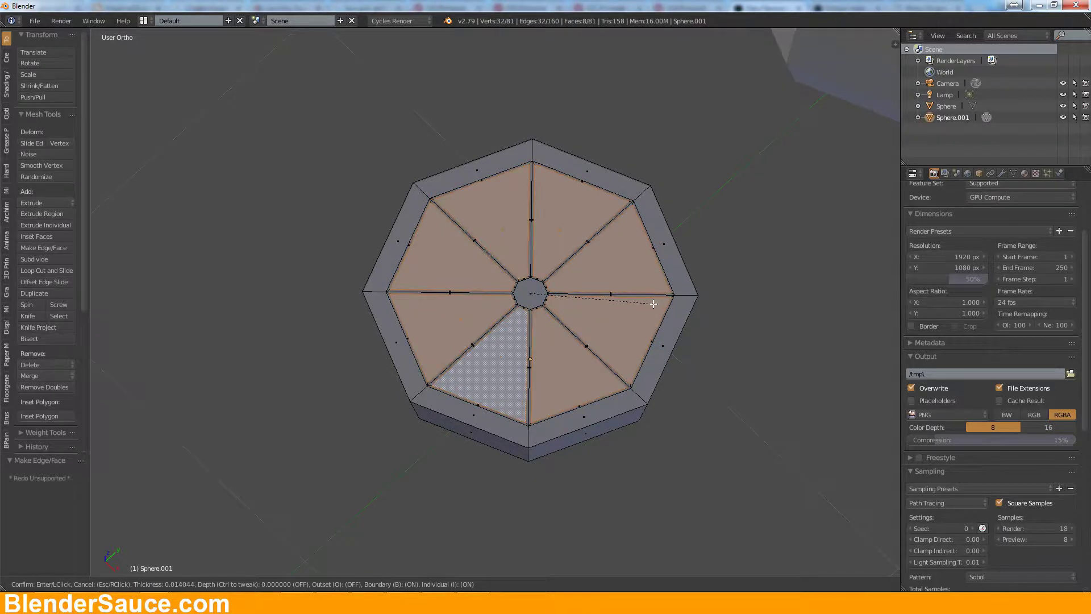
{"action": "left_click", "coordinate": [651, 305]}
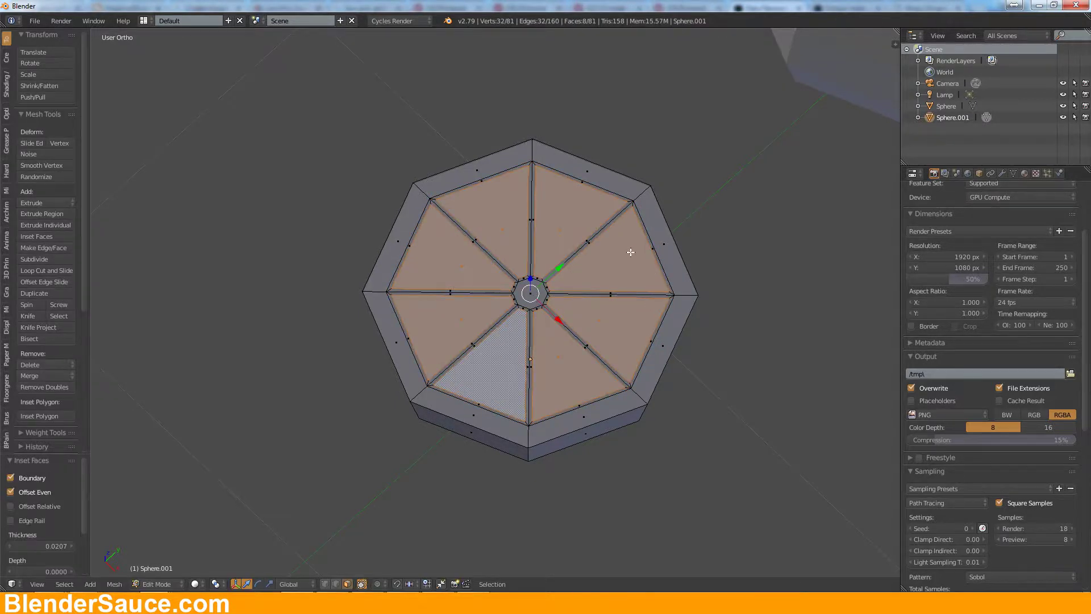
Step: Duplicate the eight inset wedge faces in place and separate the copy into its own object
{"action": "middle_click_drag", "start_coordinate": [630, 252], "coordinate": [624, 233]}
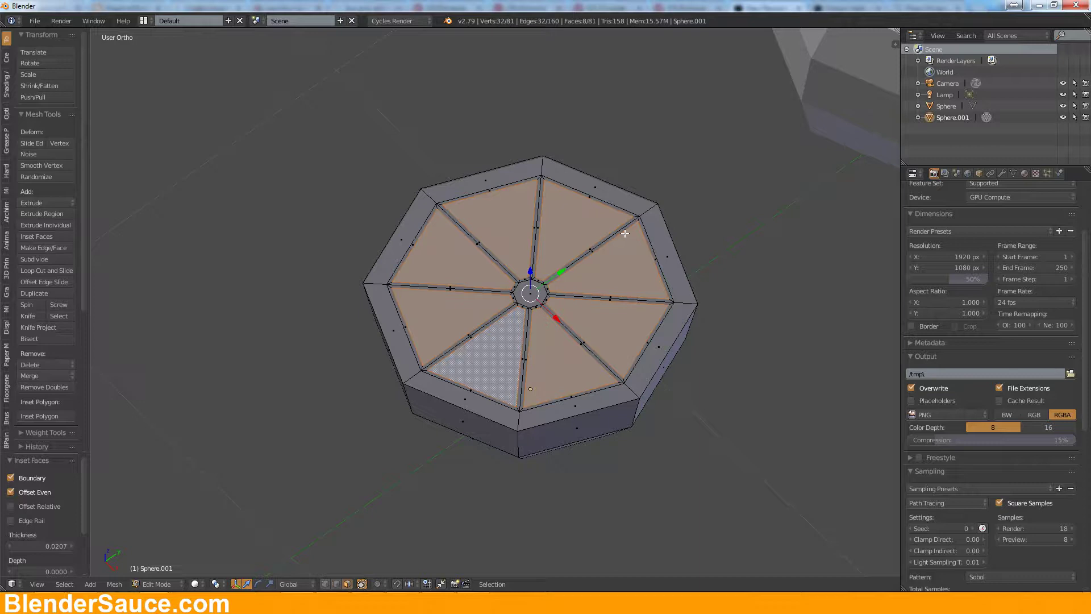
{"action": "key", "text": "shift+d"}
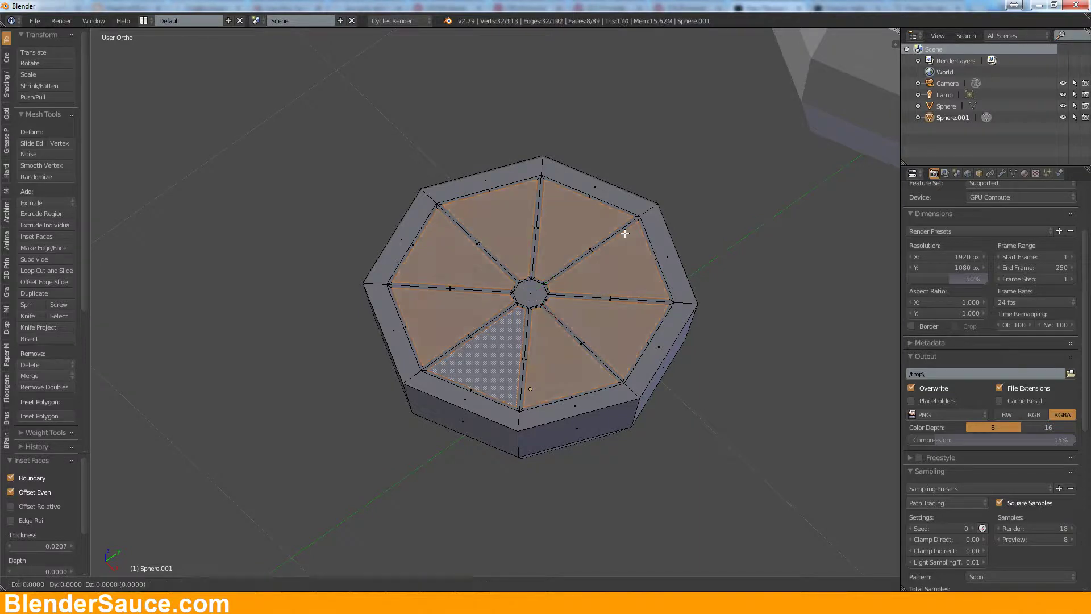
{"action": "right_click", "coordinate": [625, 233]}
{"action": "key", "text": "p"}
{"action": "left_click", "coordinate": [625, 233]}
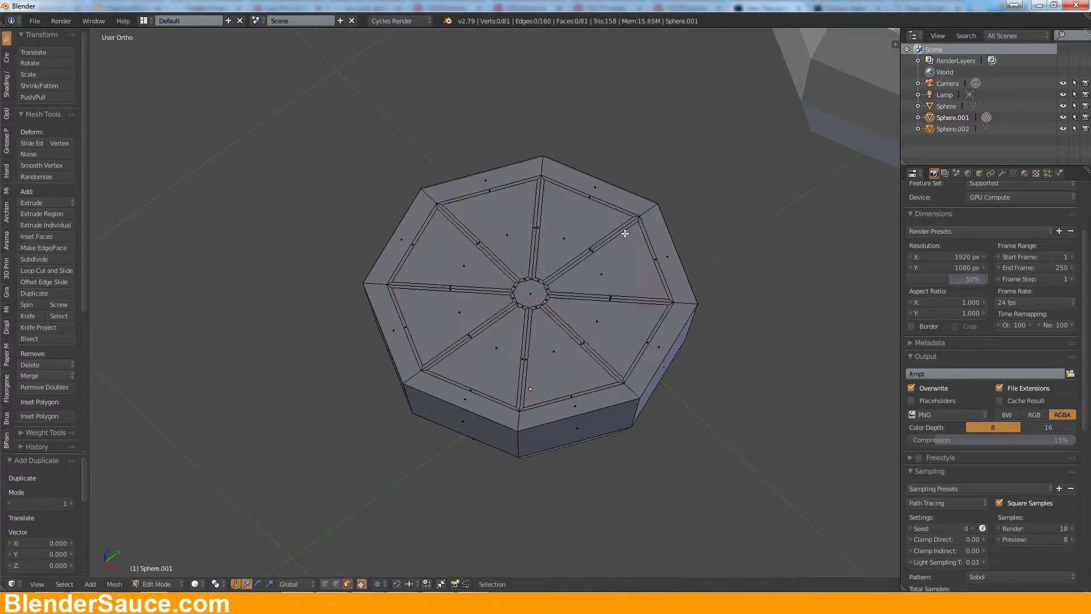
Step: Extrude all faces of the separated wedge object upward by about 0.004 to give the fruit segments slight thickness
{"action": "key", "text": "Tab"}
{"action": "right_click", "coordinate": [575, 280]}
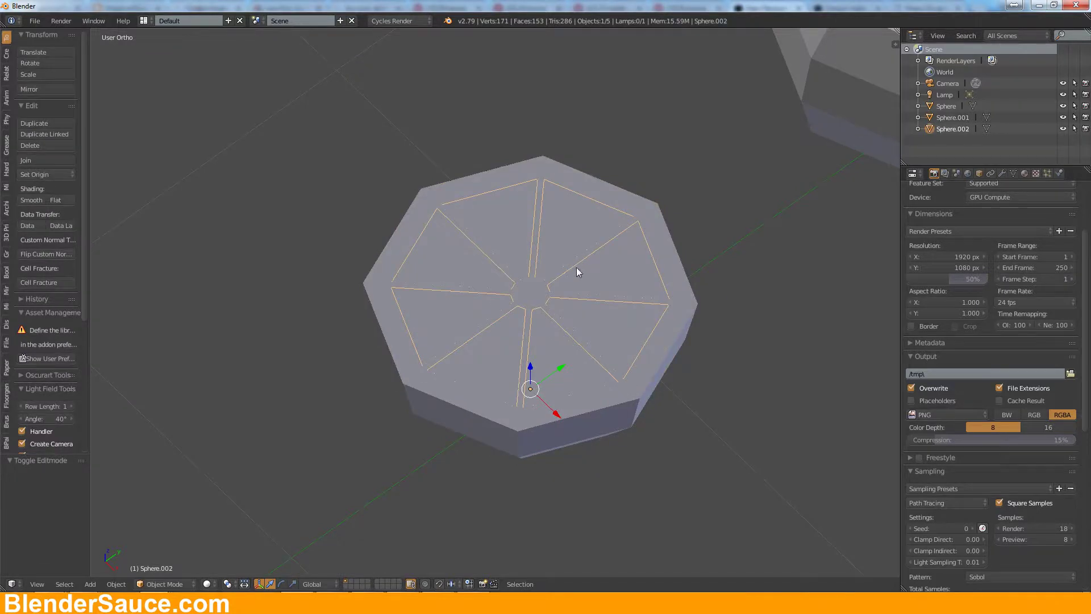
{"action": "key", "text": "KP_2"}
{"action": "middle_click_drag", "start_coordinate": [547, 298], "coordinate": [556, 266]}
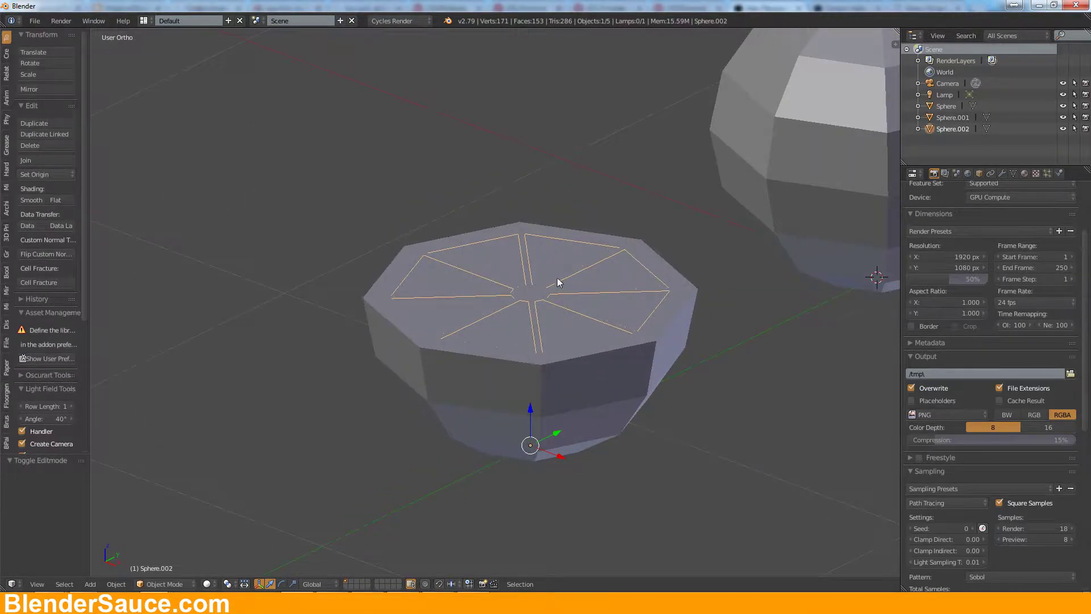
{"action": "key", "text": "Tab"}
{"action": "key", "text": "a"}
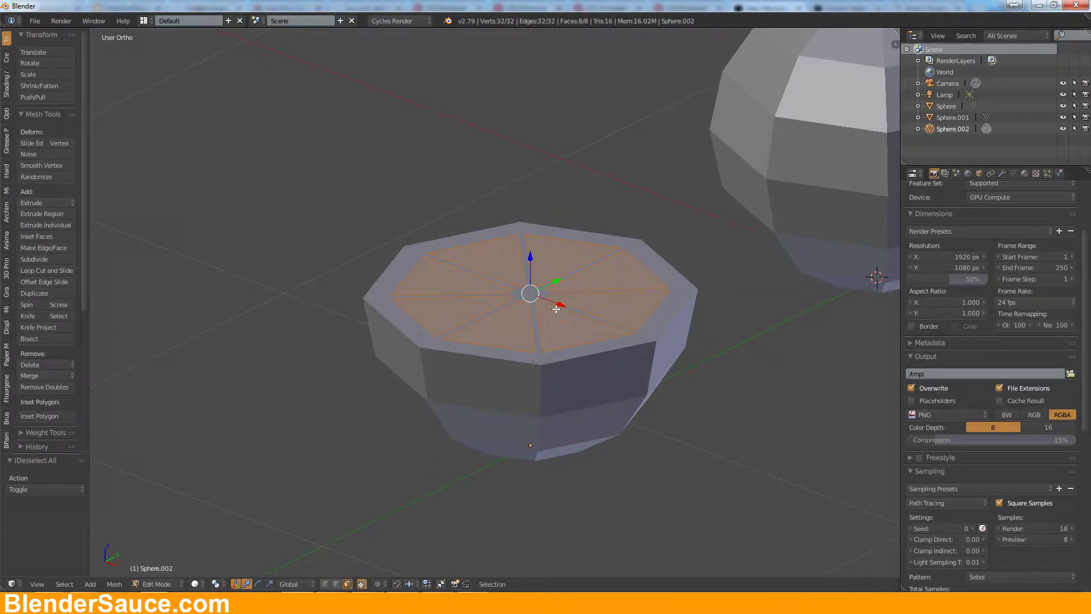
{"action": "key", "text": "i"}
{"action": "key", "text": "i"}
{"action": "left_click", "coordinate": [567, 287]}
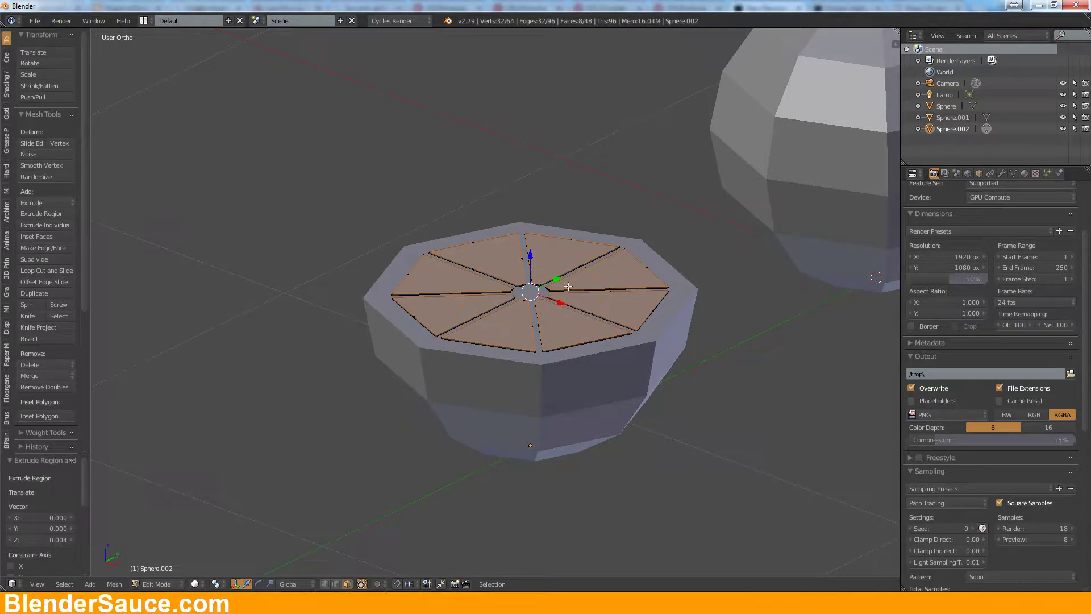
{"action": "key", "text": "Tab"}
{"action": "middle_click_drag", "start_coordinate": [574, 280], "coordinate": [551, 308]}
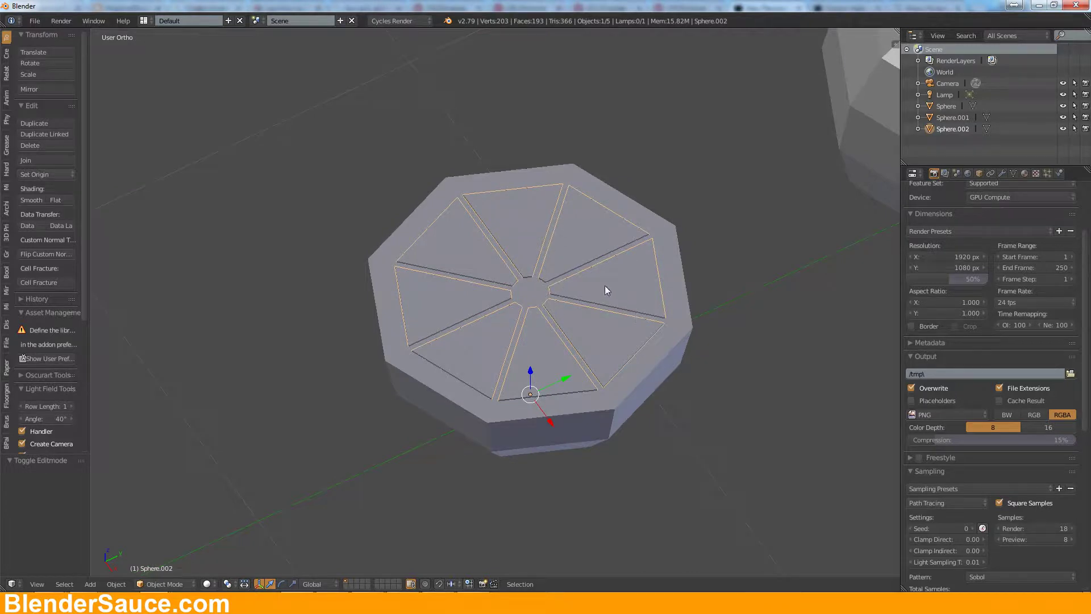
Step: Add a plane at the origin and, from the top view, scale it along X to about 0.162
{"action": "scroll", "coordinate": [600, 280], "scroll_direction": "down", "scroll_amount": 4}
{"action": "middle_click_drag", "start_coordinate": [682, 246], "coordinate": [601, 253], "text": "shift"}
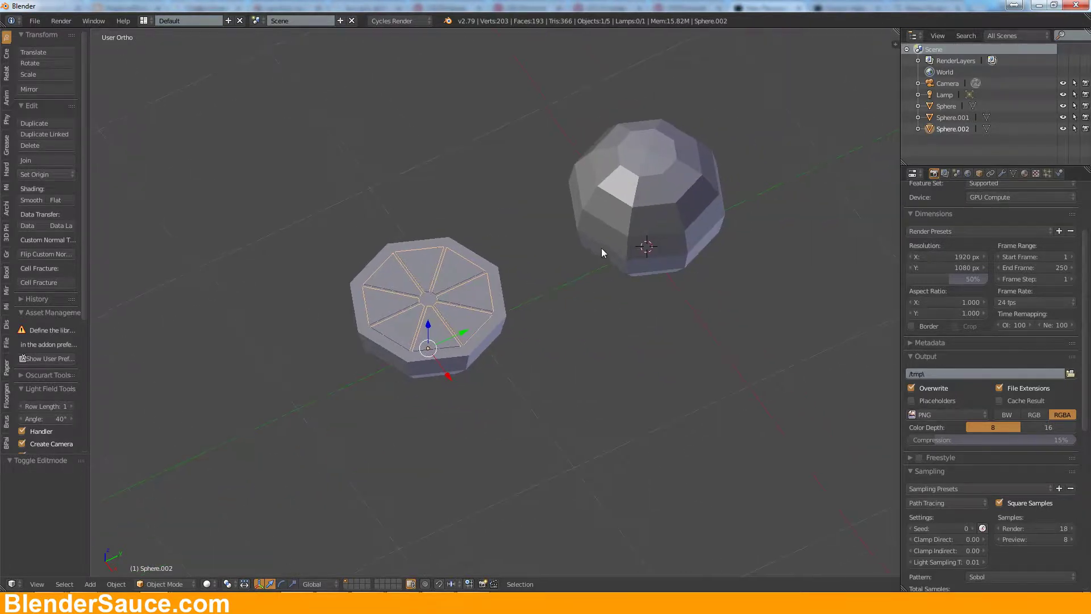
{"action": "key", "text": "shift+a"}
{"action": "mouse_move", "coordinate": [661, 326]}
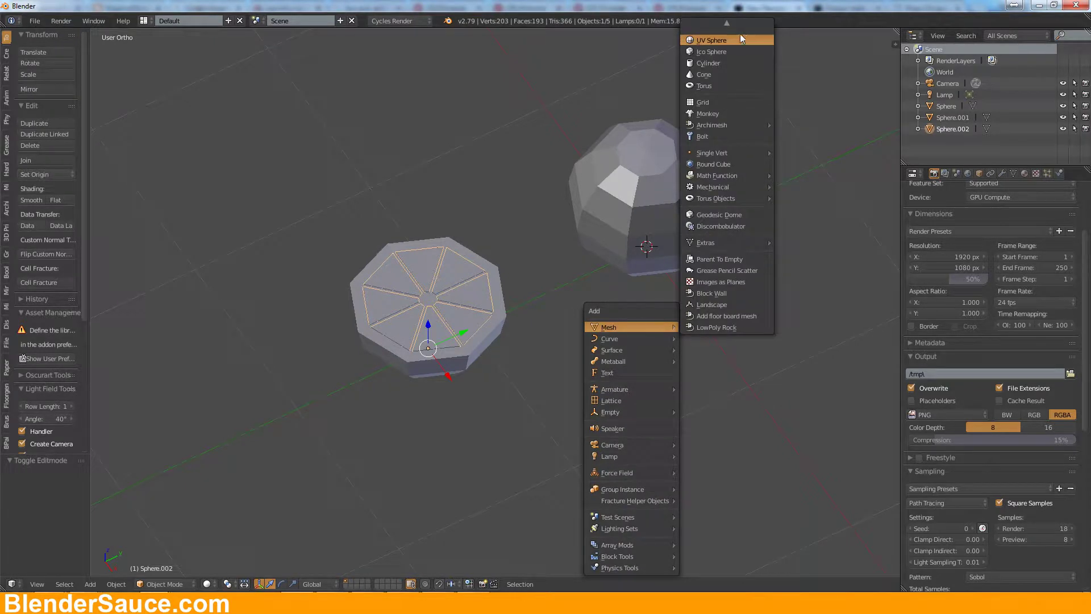
{"action": "left_click", "coordinate": [723, 27]}
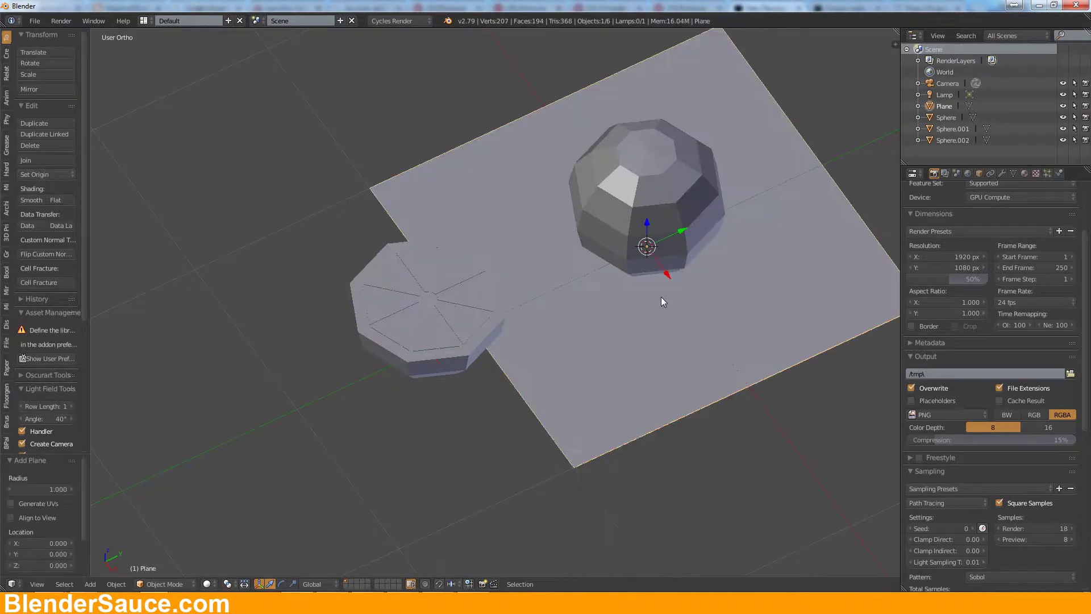
{"action": "key", "text": "KP_7"}
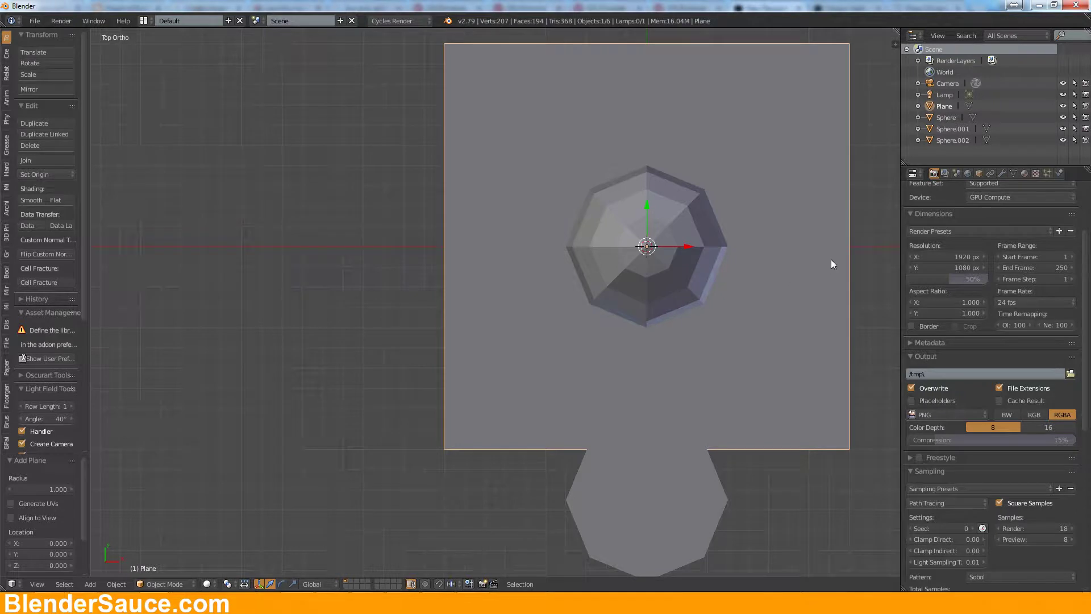
{"action": "key", "text": "s"}
{"action": "key", "text": "x"}
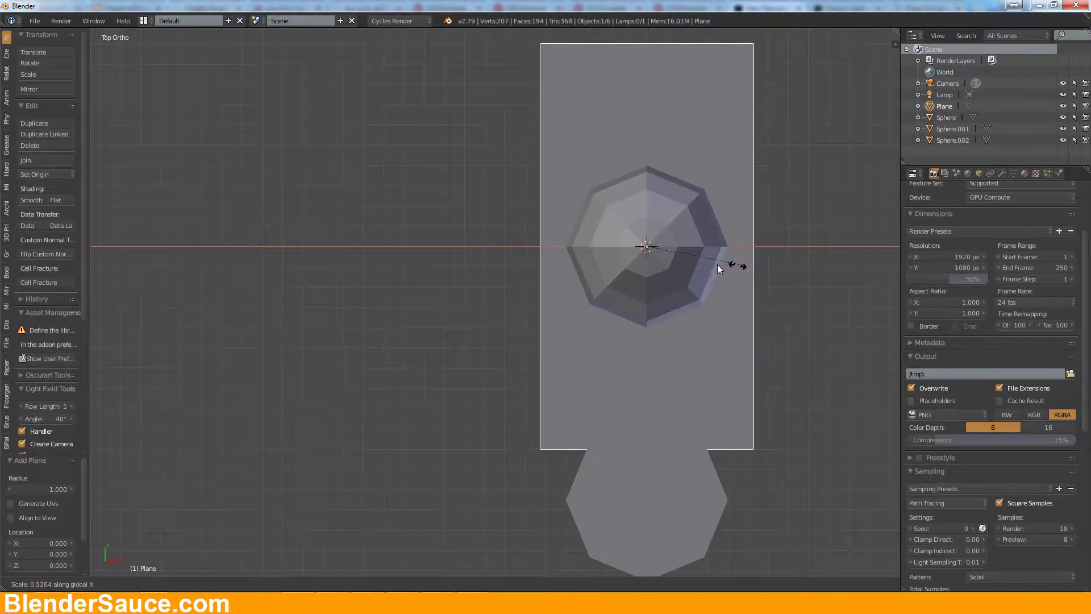
{"action": "left_click", "coordinate": [675, 261]}
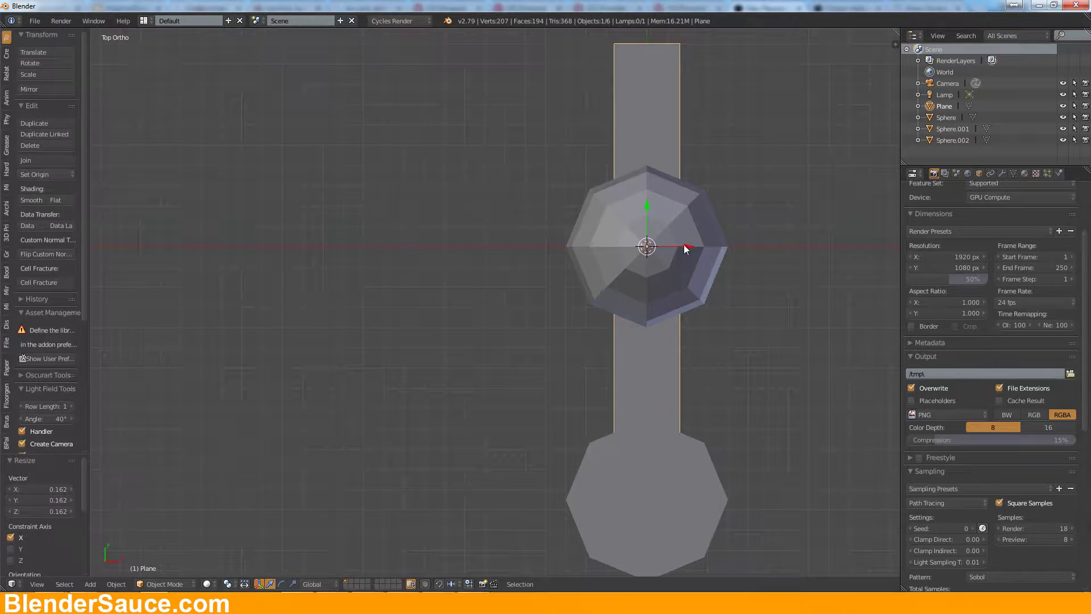
Step: Move the plane about 0.71 along X beside the whole sphere and scale it along Y to about 0.385
{"action": "left_click_drag", "start_coordinate": [685, 249], "coordinate": [827, 229]}
{"action": "middle_click_drag", "start_coordinate": [828, 230], "coordinate": [611, 281], "text": "shift"}
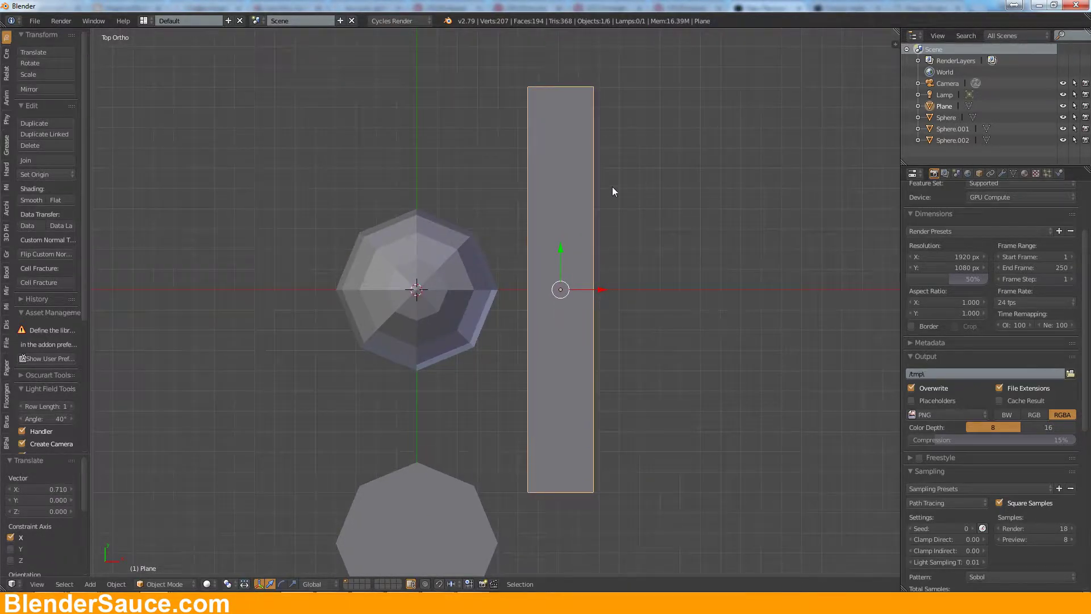
{"action": "key", "text": "s"}
{"action": "key", "text": "y"}
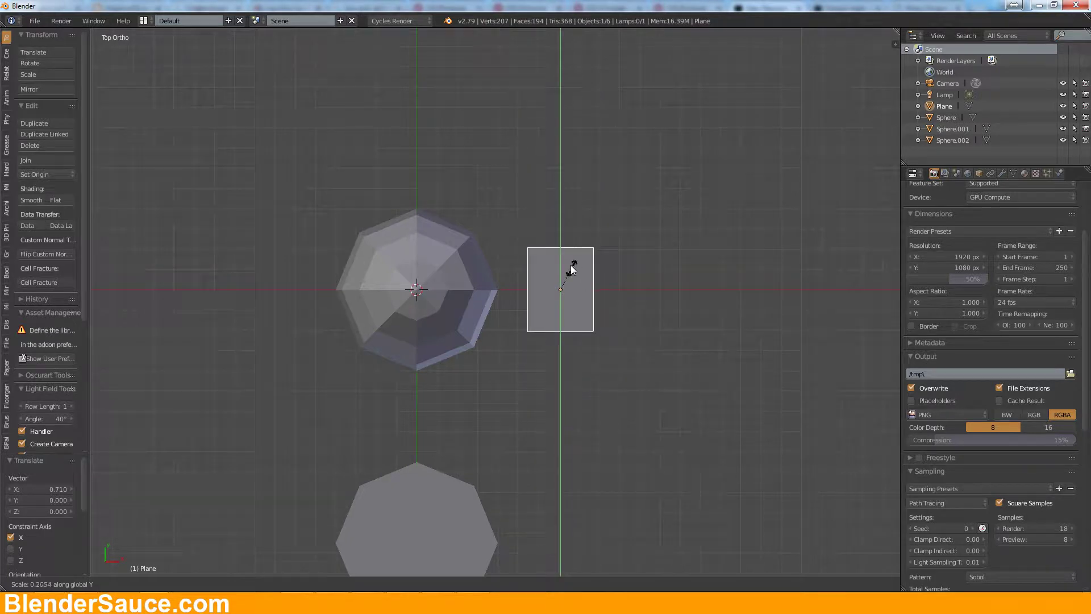
{"action": "left_click", "coordinate": [580, 247]}
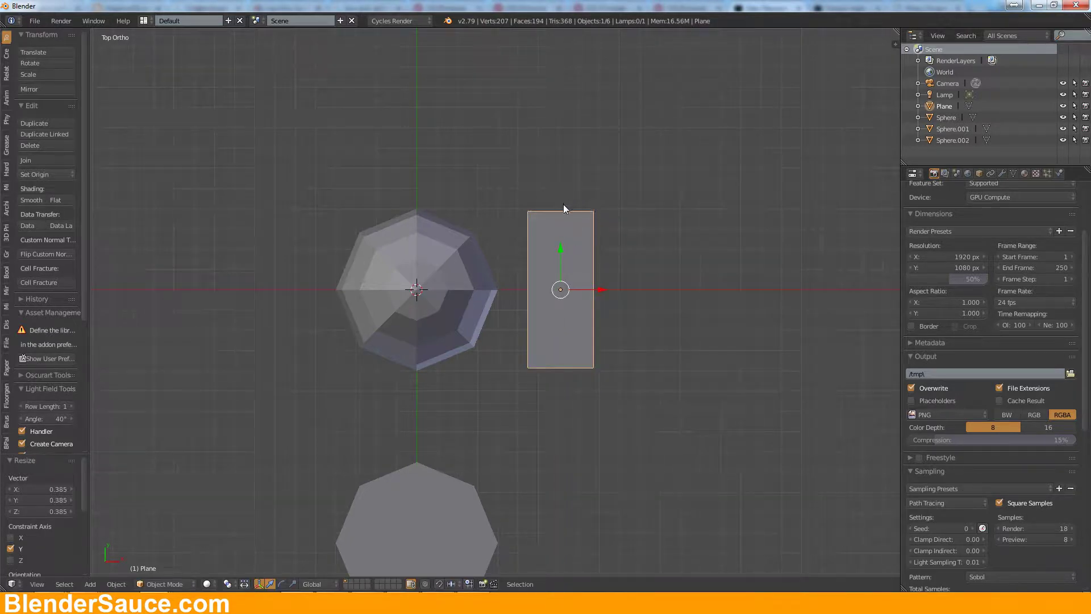
Step: Add one centred lengthwise loop cut to the plane in Edit Mode
{"action": "key", "text": "Tab"}
{"action": "key", "text": "ctrl+r"}
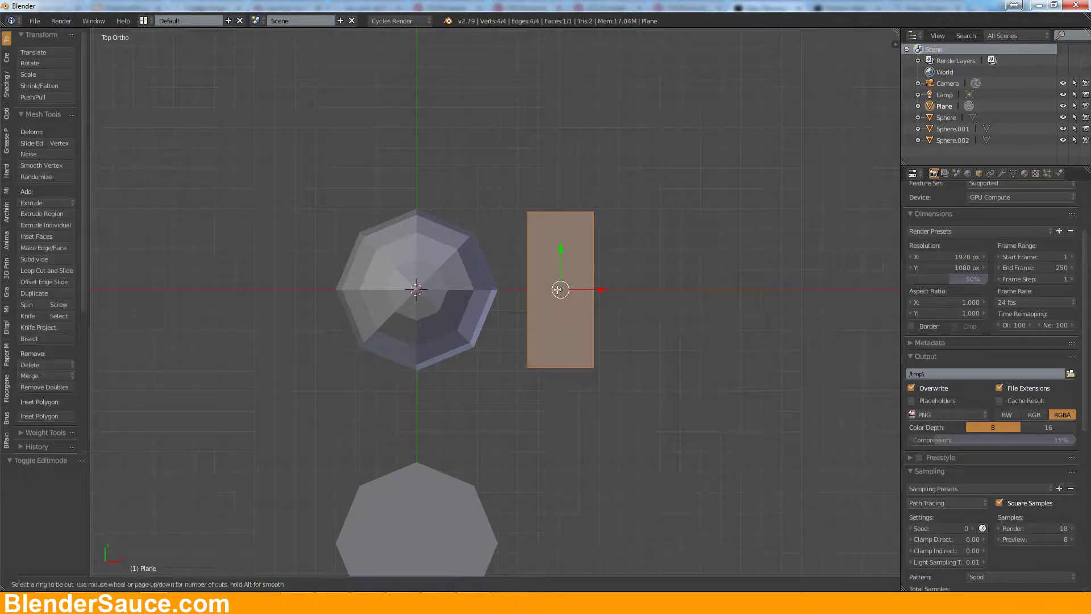
{"action": "left_click", "coordinate": [561, 362]}
{"action": "right_click", "coordinate": [560, 362]}
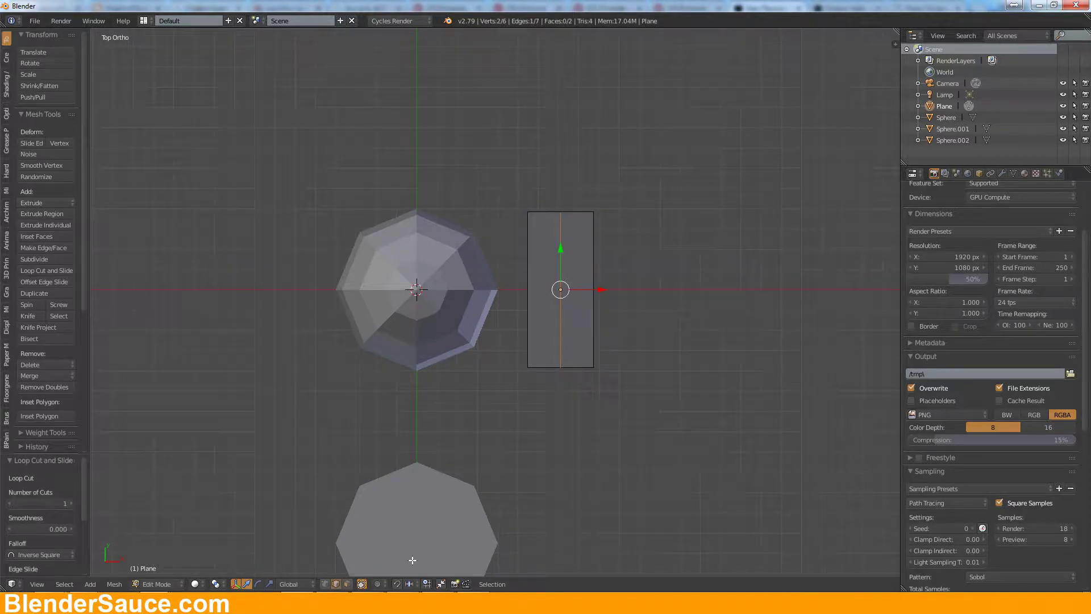
Step: Move the plane's upper middle vertex about 0.213 along Y to form a pointed leaf tip
{"action": "left_click", "coordinate": [325, 583]}
{"action": "right_click", "coordinate": [559, 203]}
{"action": "key", "text": "g"}
{"action": "key", "text": "y"}
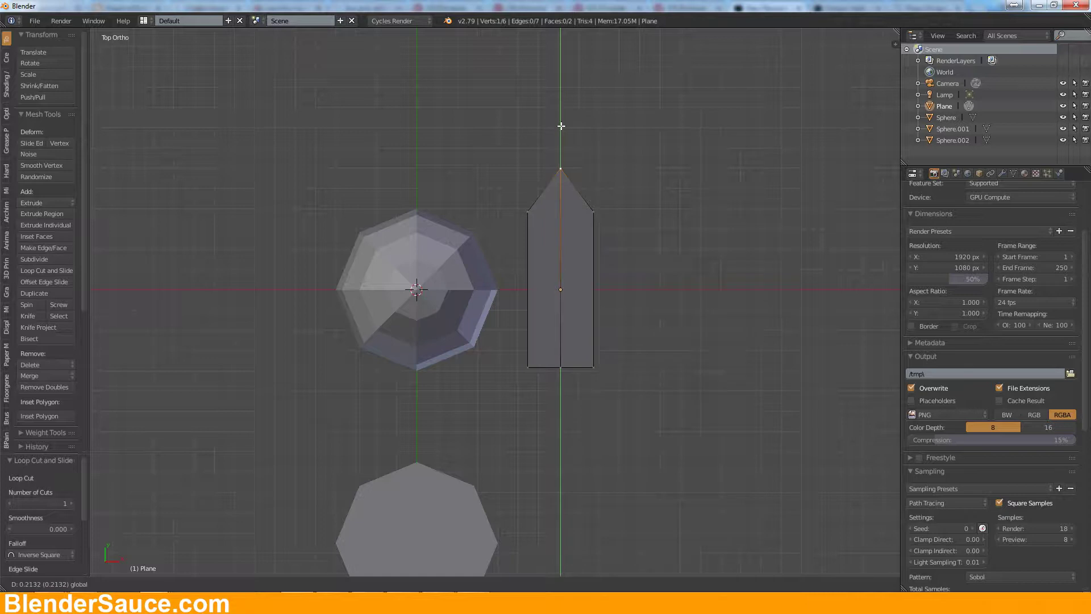
{"action": "left_click", "coordinate": [560, 125]}
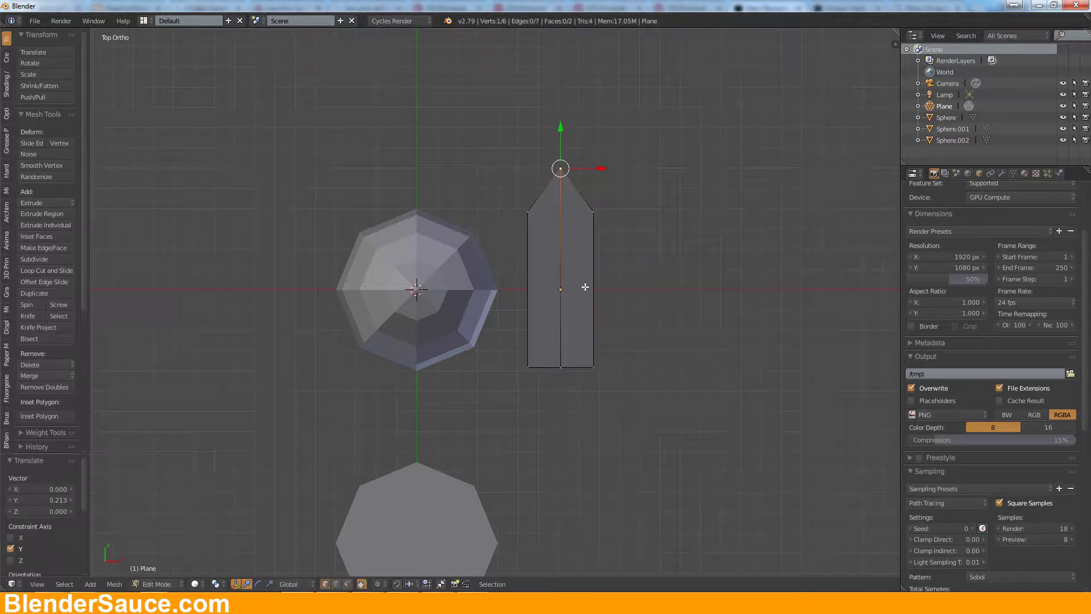
Step: Add two evenly spaced crosswise loop cuts to the leaf without sliding them
{"action": "key", "text": "ctrl+r"}
{"action": "scroll", "coordinate": [588, 318], "scroll_direction": "up", "scroll_amount": 1}
{"action": "left_click", "coordinate": [589, 333]}
{"action": "right_click", "coordinate": [589, 332]}
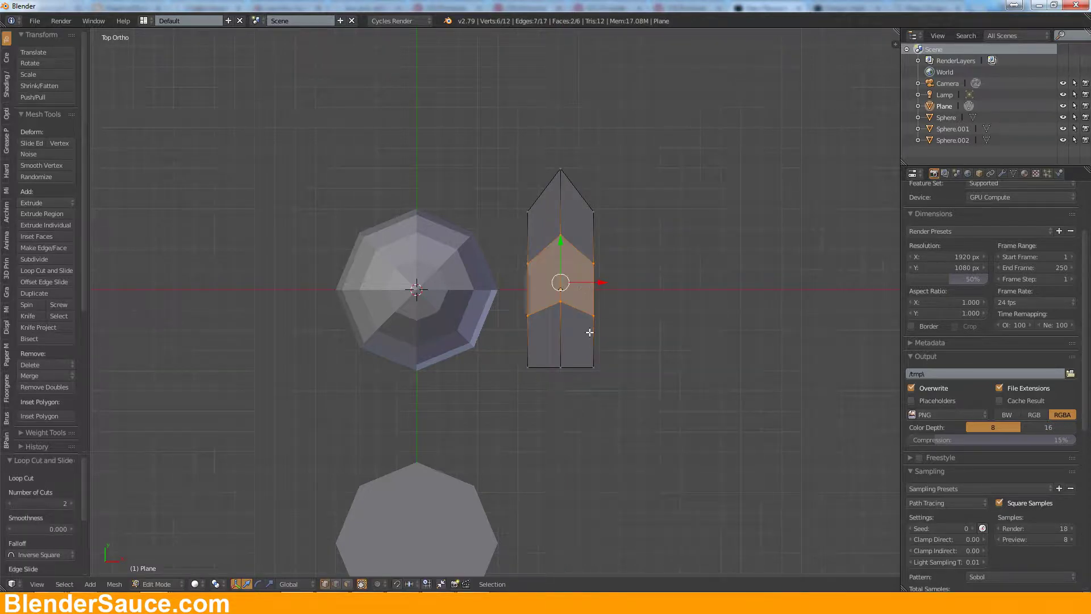
Step: Scale the leaf's two bottom corner vertices together to about 0.258 to taper the base
{"action": "right_click", "coordinate": [527, 368]}
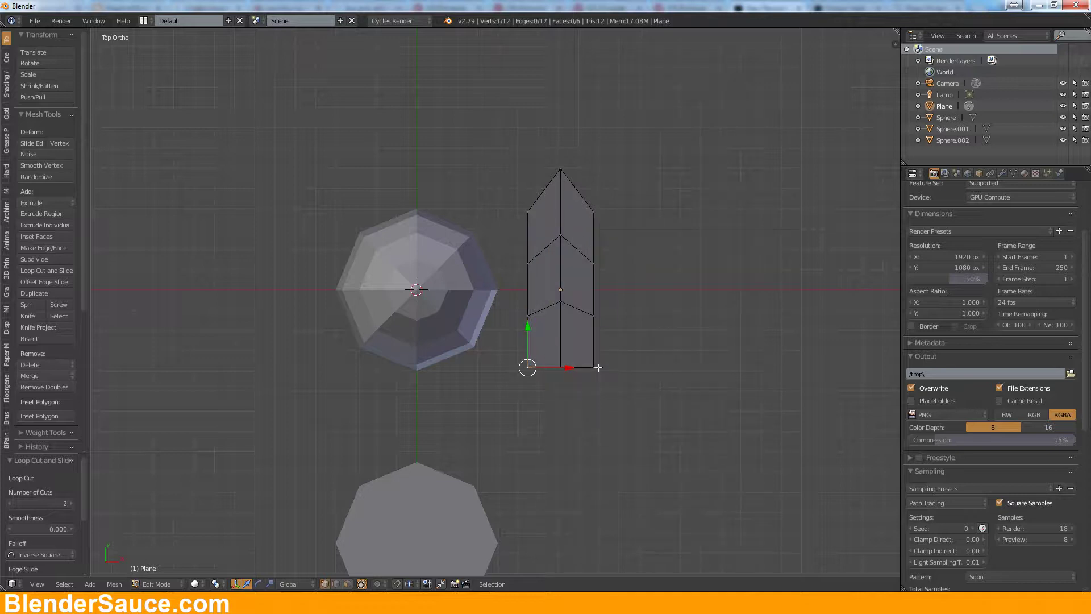
{"action": "right_click", "coordinate": [606, 369], "text": "shift"}
{"action": "key", "text": "s"}
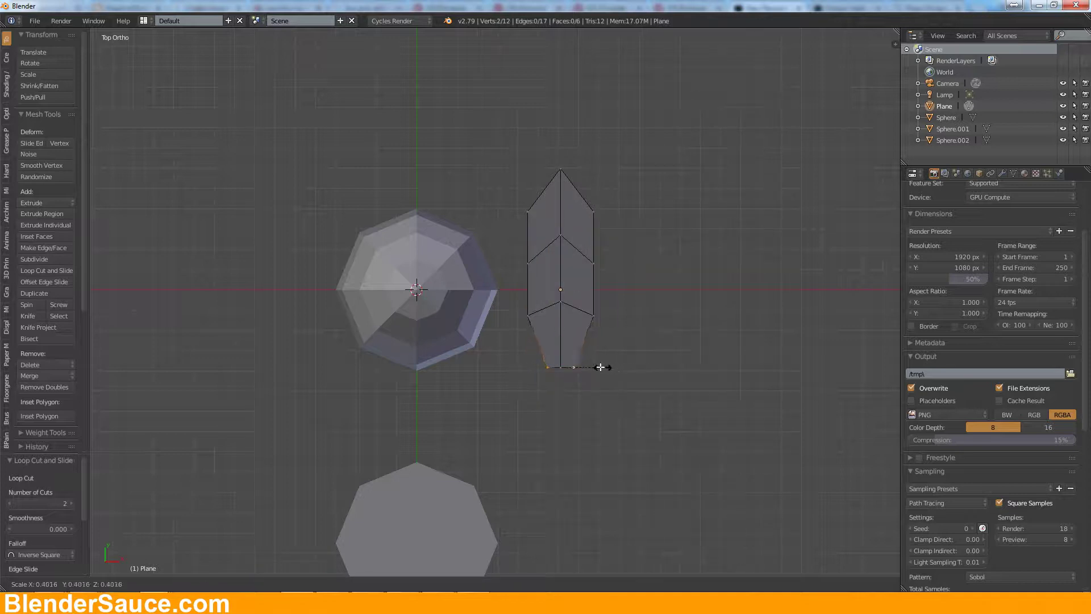
{"action": "left_click", "coordinate": [587, 364]}
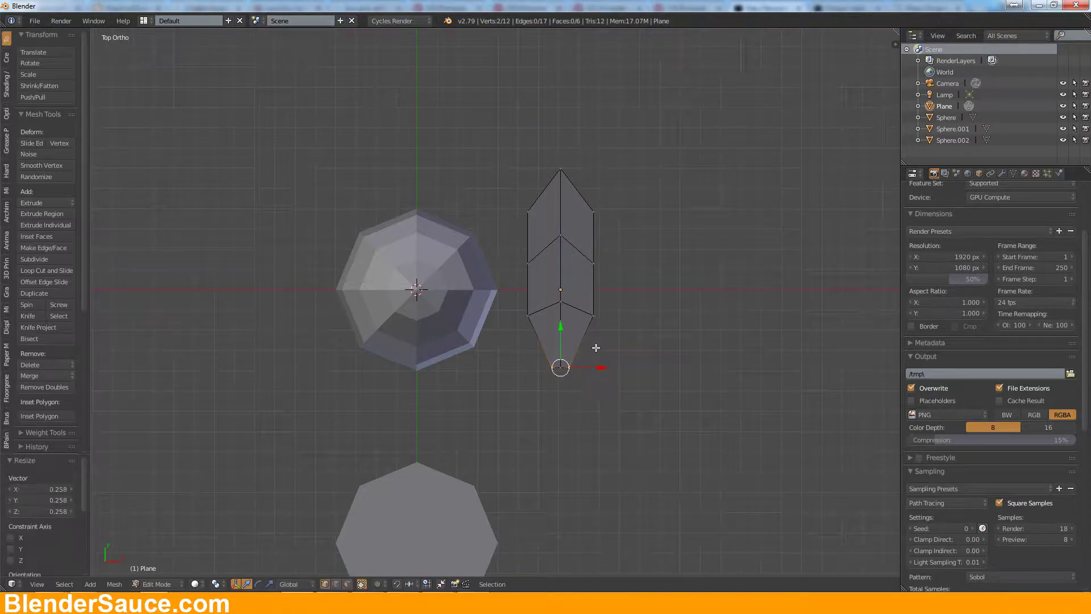
Step: Scale the outer vertices of the leaf's upper crosswise cut apart to about 1.131 to widen its middle
{"action": "right_click", "coordinate": [594, 263]}
{"action": "right_click", "coordinate": [526, 263], "text": "shift"}
{"action": "key", "text": "s"}
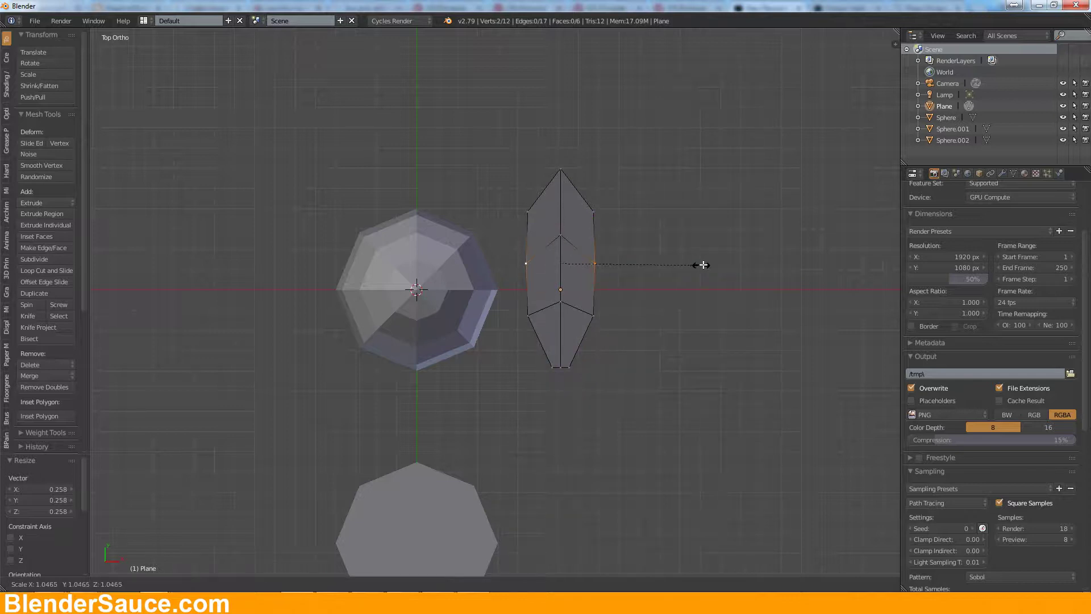
{"action": "left_click", "coordinate": [713, 264]}
Step: Extrude the leaf's narrow base edge about 0.14 outward along Y to form a short stalk
{"action": "right_click", "coordinate": [567, 366]}
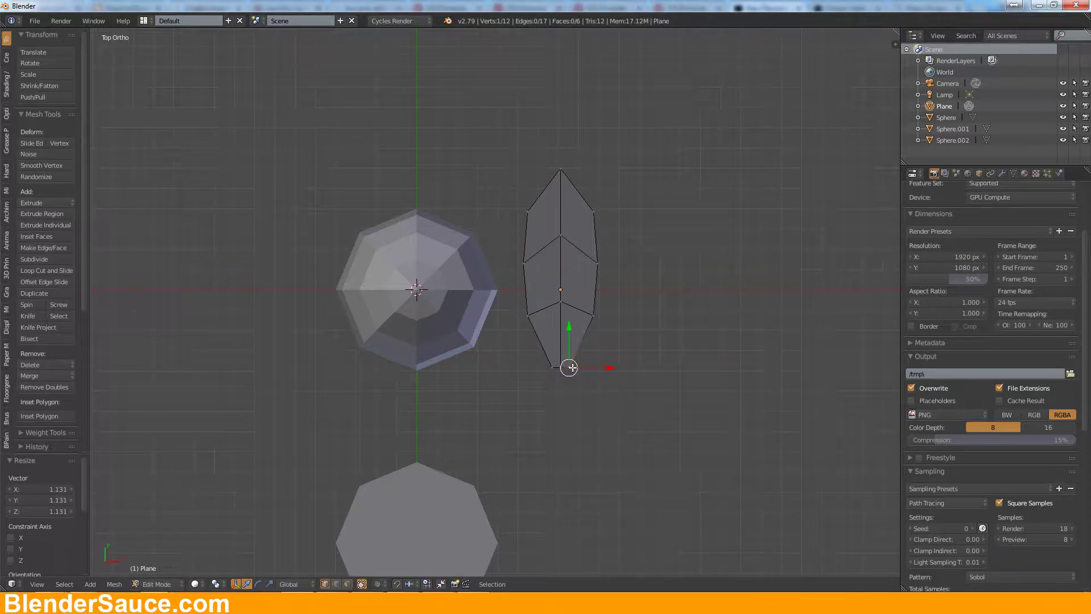
{"action": "right_click", "coordinate": [557, 366], "text": "shift"}
{"action": "key", "text": "e"}
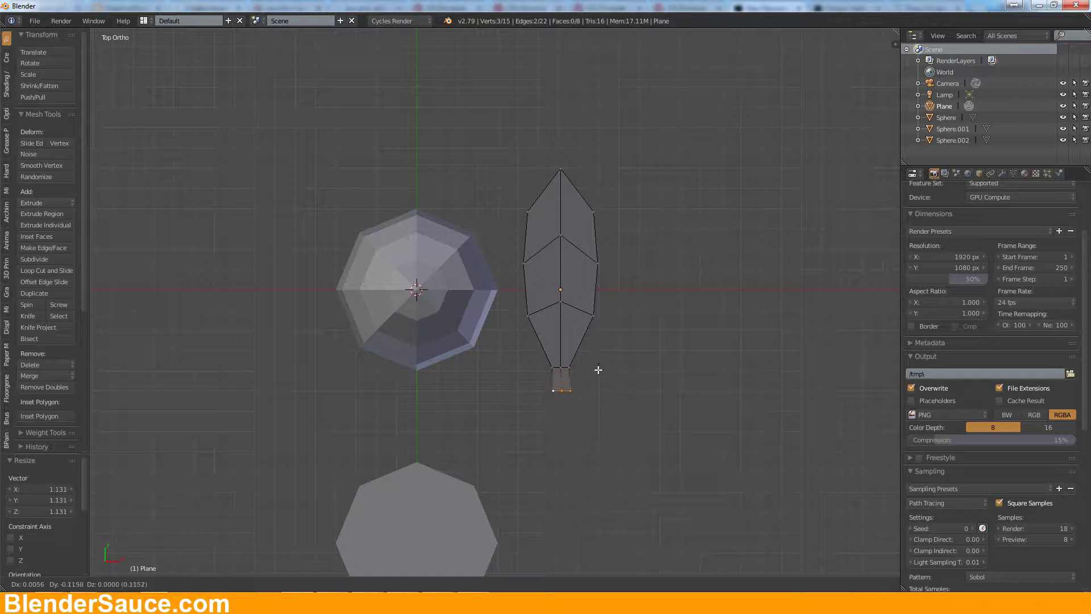
{"action": "left_click", "coordinate": [600, 370]}
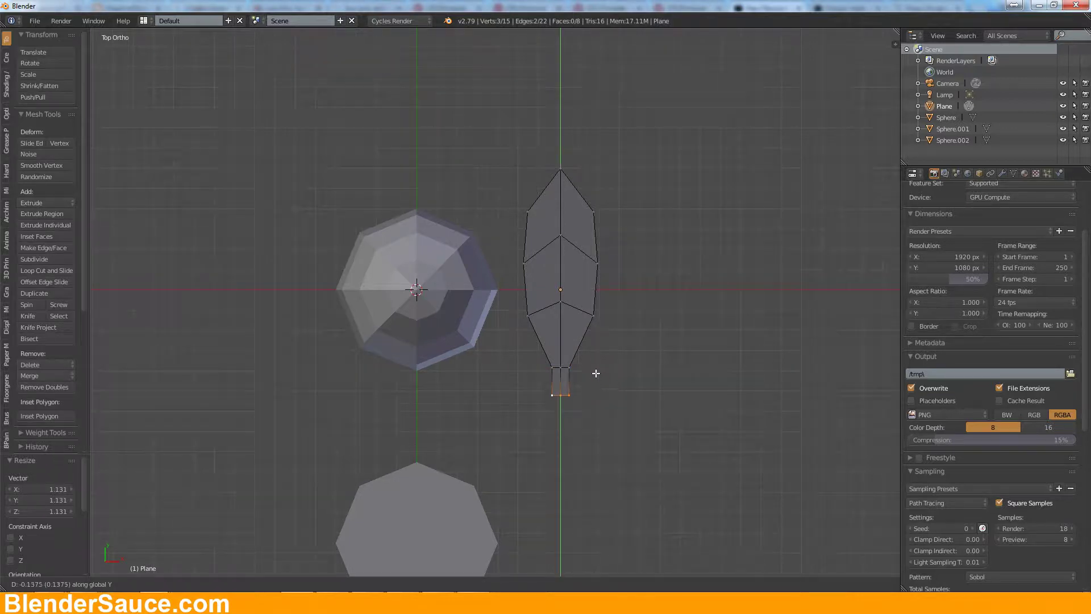
{"action": "key", "text": "Tab"}
Step: Move the leaf about -0.536 along X and 0.802 along Z to the height of the whole sphere's top
{"action": "middle_click_drag", "start_coordinate": [723, 343], "coordinate": [606, 251]}
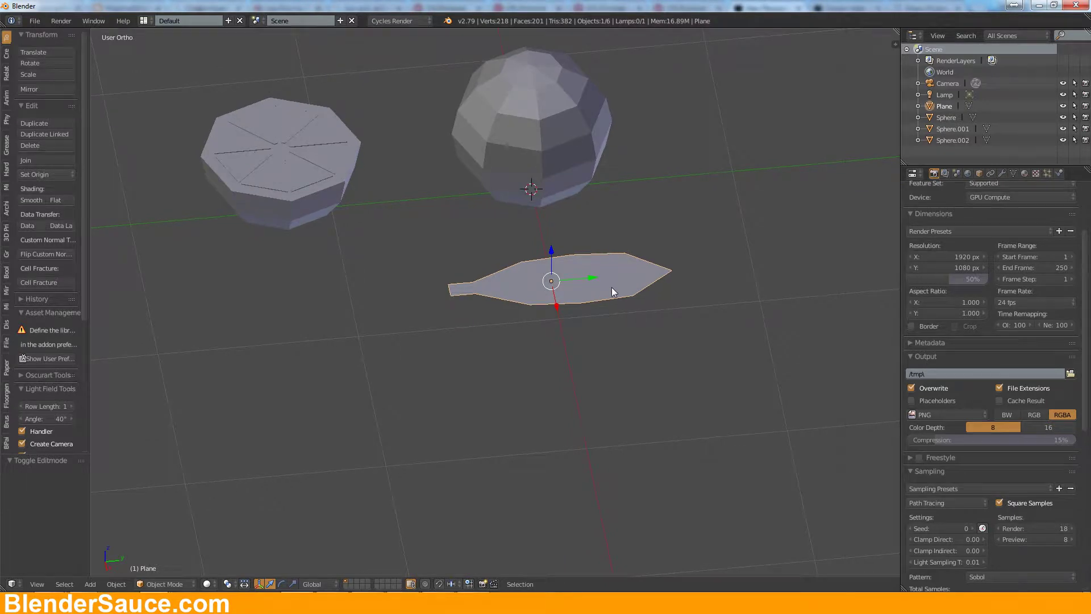
{"action": "key", "text": "KP_7"}
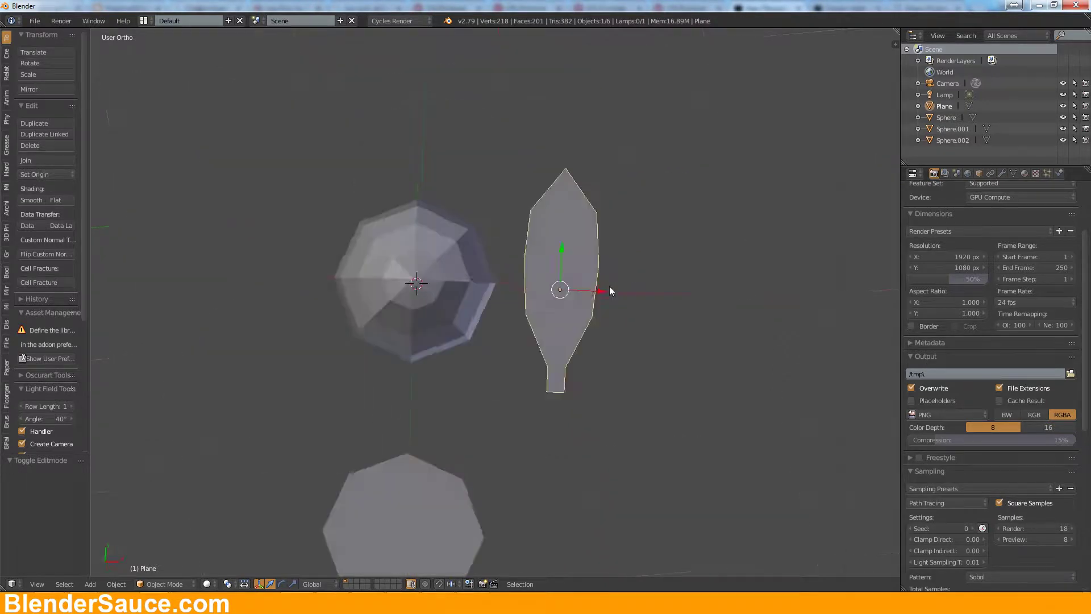
{"action": "key", "text": "KP_1"}
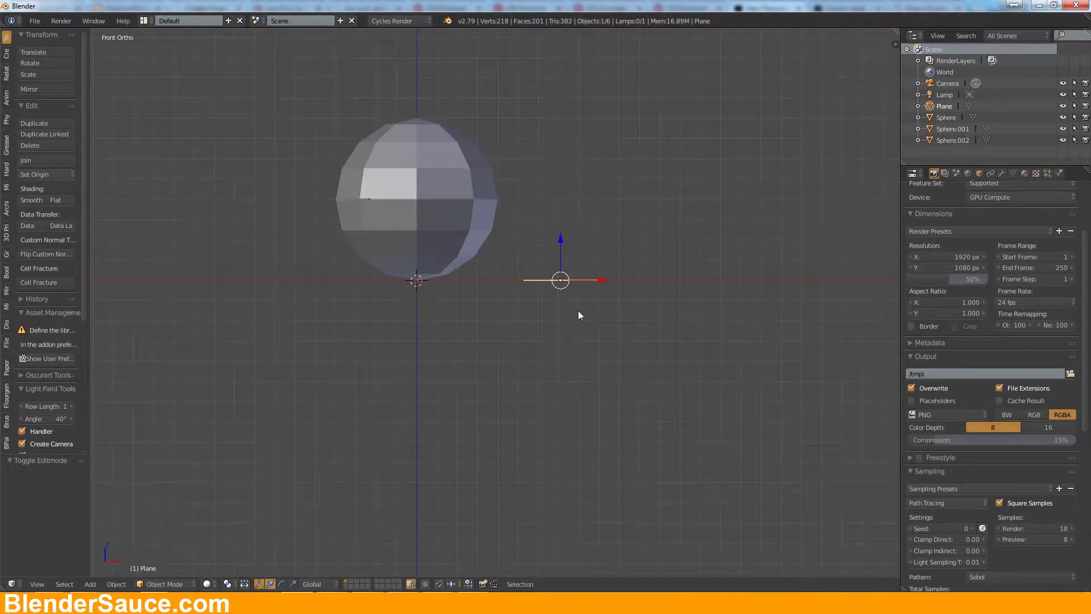
{"action": "key", "text": "g"}
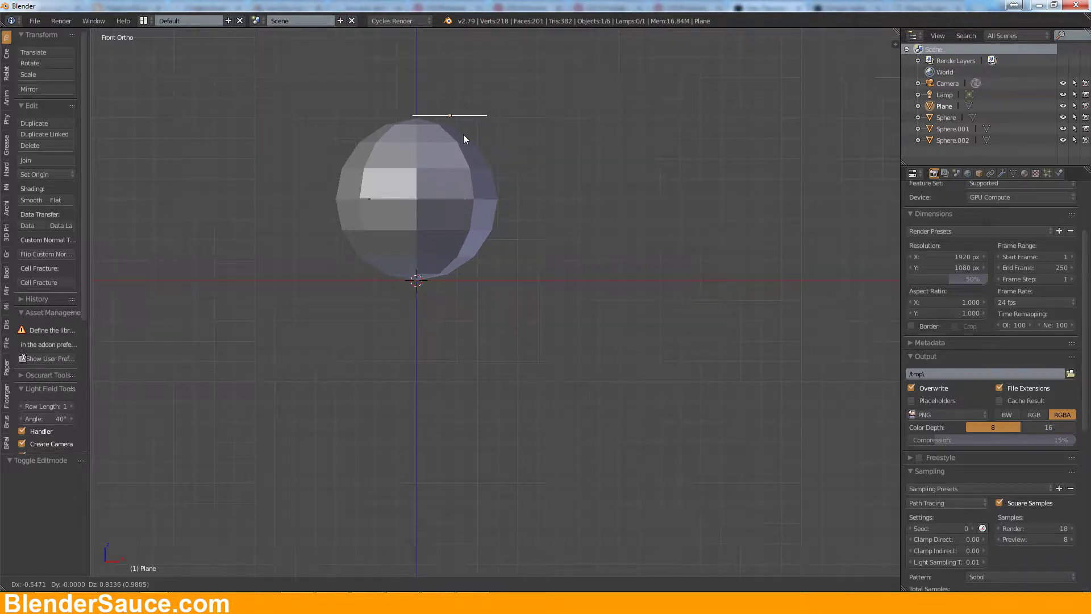
{"action": "left_click", "coordinate": [467, 137]}
Step: Rotate the leaf about 90.9° in top view and move it about 0.323 along X so its stalk faces the sphere's centre
{"action": "key", "text": "KP_7"}
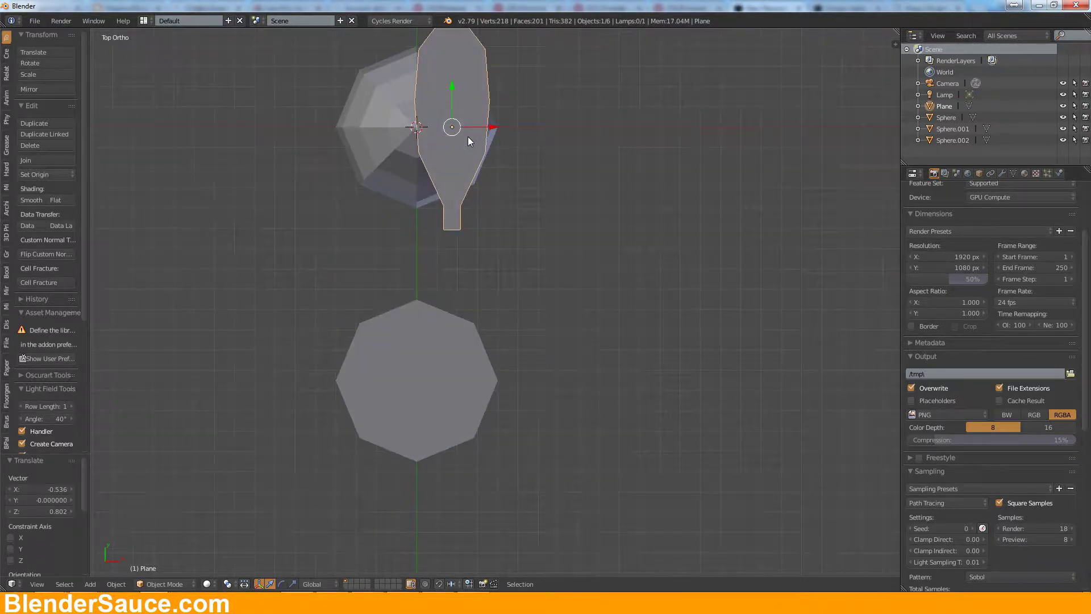
{"action": "key", "text": "r"}
{"action": "left_click", "coordinate": [482, 249]}
{"action": "key", "text": "g"}
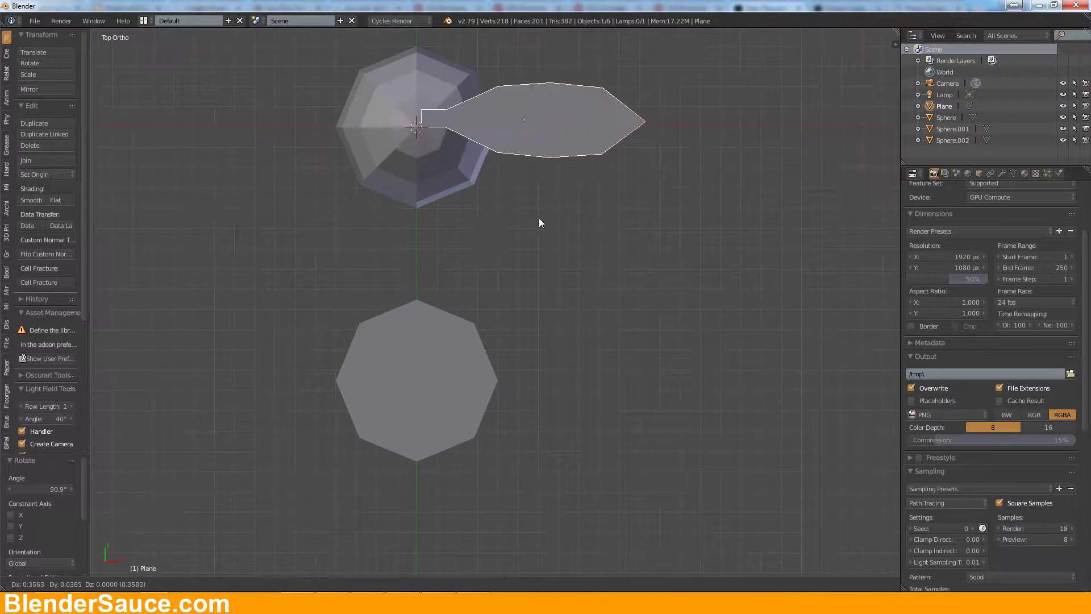
{"action": "left_click", "coordinate": [531, 223]}
Step: Scale the leaf to about 0.438 and move it about -0.27 along X until its stalk meets the sphere's centre
{"action": "key", "text": "s"}
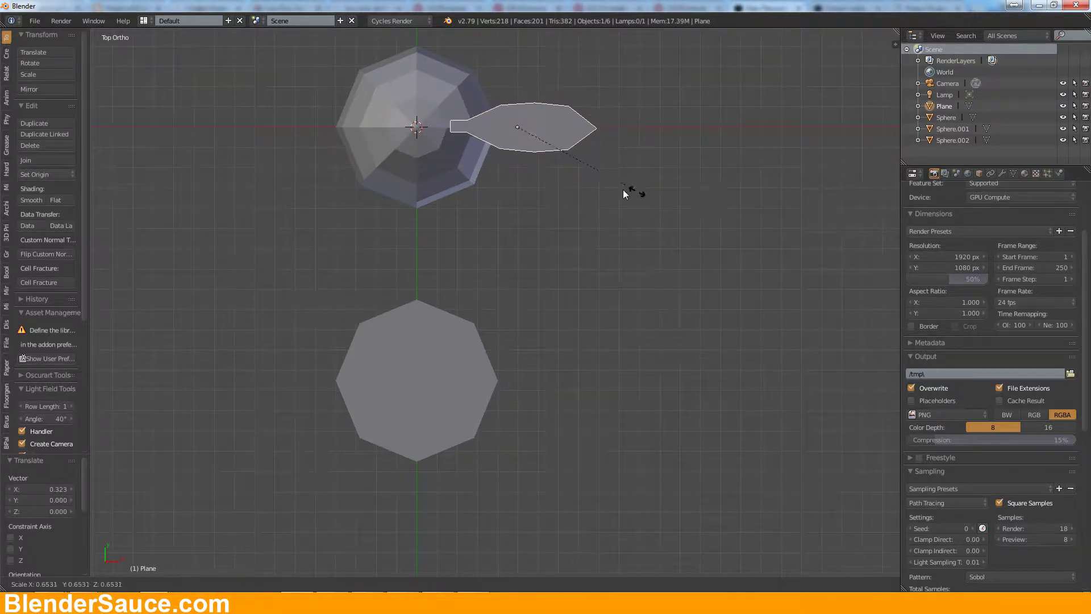
{"action": "left_click", "coordinate": [590, 183]}
{"action": "key", "text": "g"}
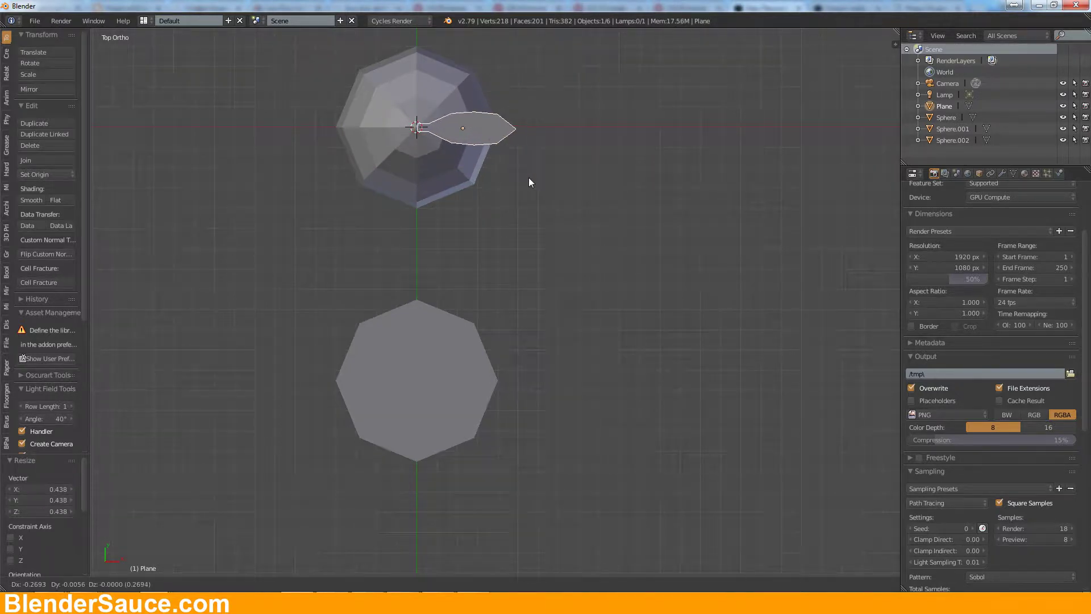
{"action": "left_click", "coordinate": [530, 177]}
Step: Shift the leaf's entire mesh about 0.219 along X so the object's origin sits at the stalk end
{"action": "middle_click_drag", "start_coordinate": [530, 177], "coordinate": [510, 142]}
{"action": "middle_click_drag", "start_coordinate": [503, 146], "coordinate": [677, 218], "text": "shift"}
{"action": "key", "text": "Tab"}
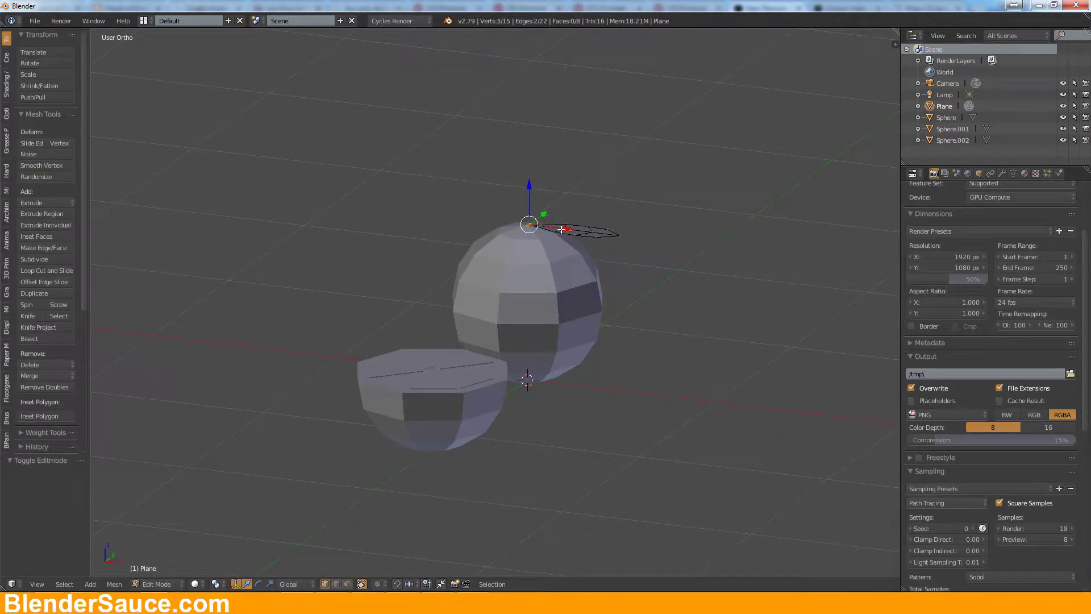
{"action": "key", "text": "KP_7"}
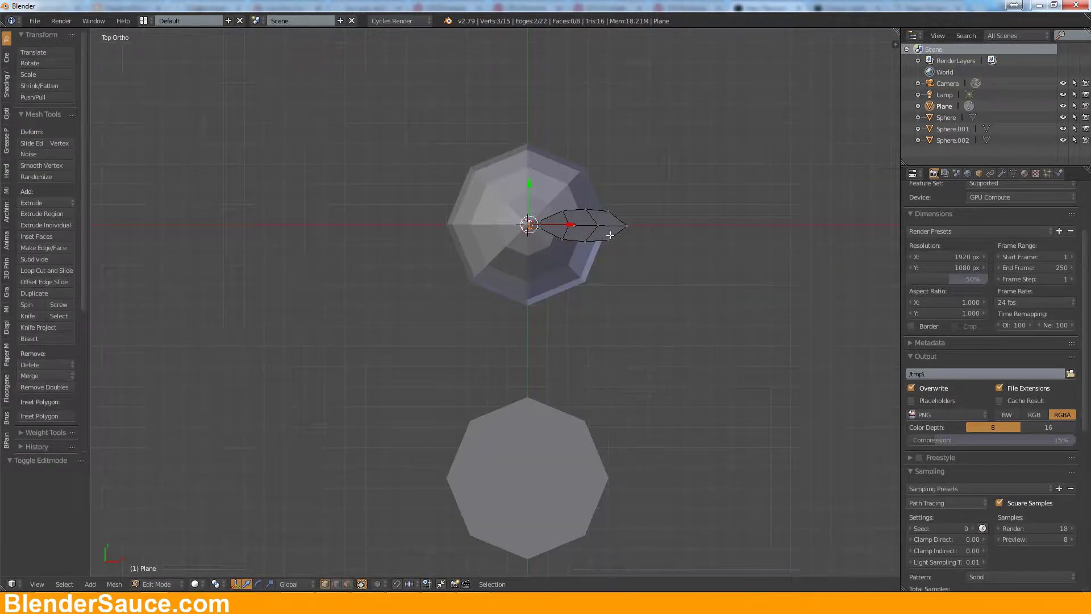
{"action": "key", "text": "a"}
{"action": "key", "text": "a"}
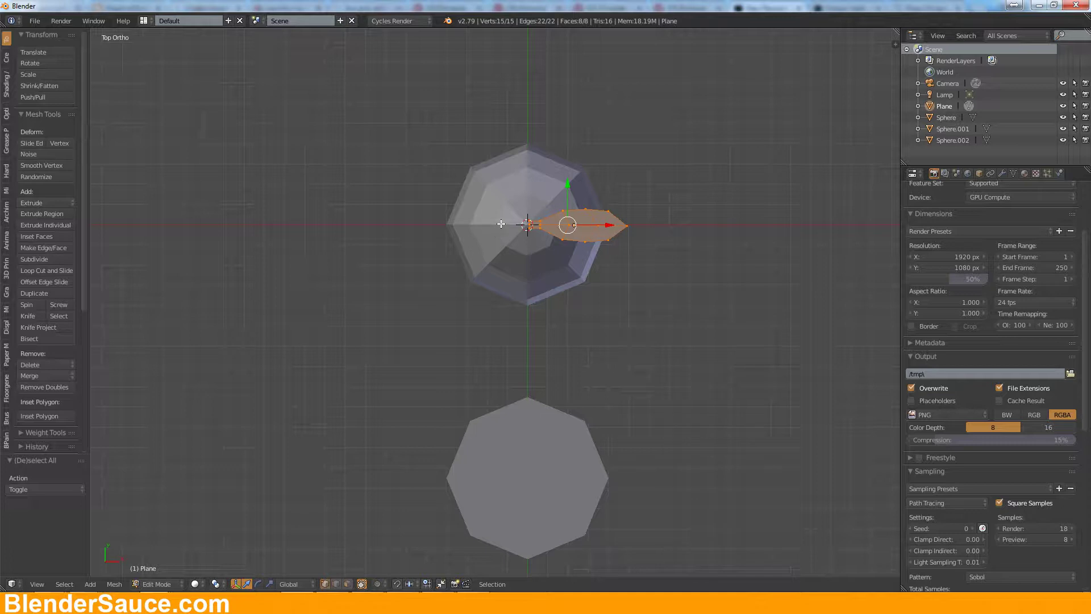
{"action": "left_click_drag", "start_coordinate": [609, 222], "coordinate": [654, 221]}
{"action": "left_click", "coordinate": [652, 221]}
{"action": "key", "text": "Tab"}
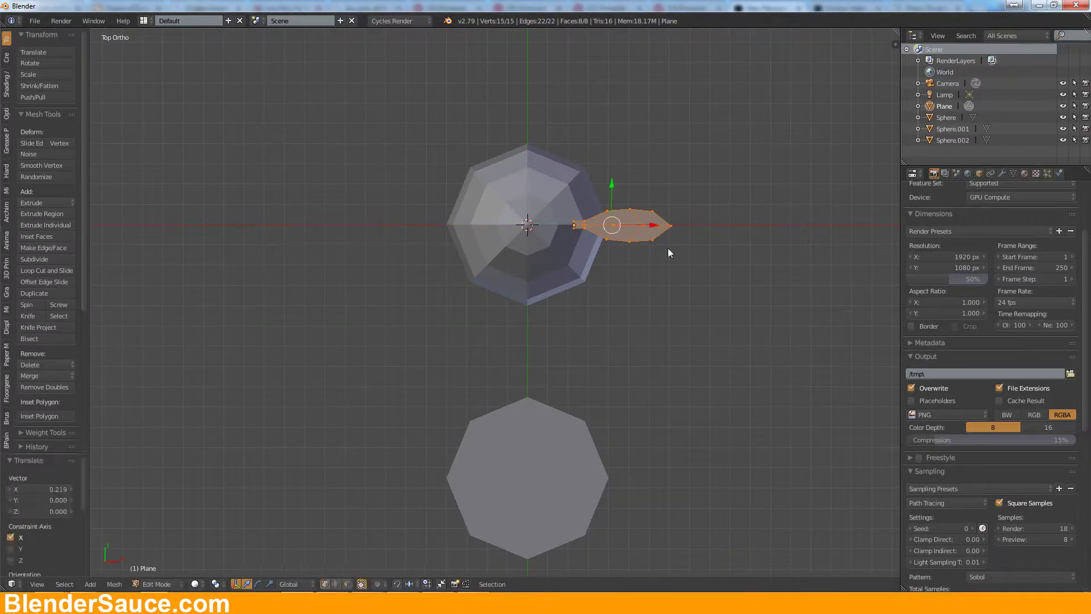
Step: Move the leaf about -0.227 along X onto the sphere's top and tilt it about 13.4° downward in front view
{"action": "key", "text": "KP_1"}
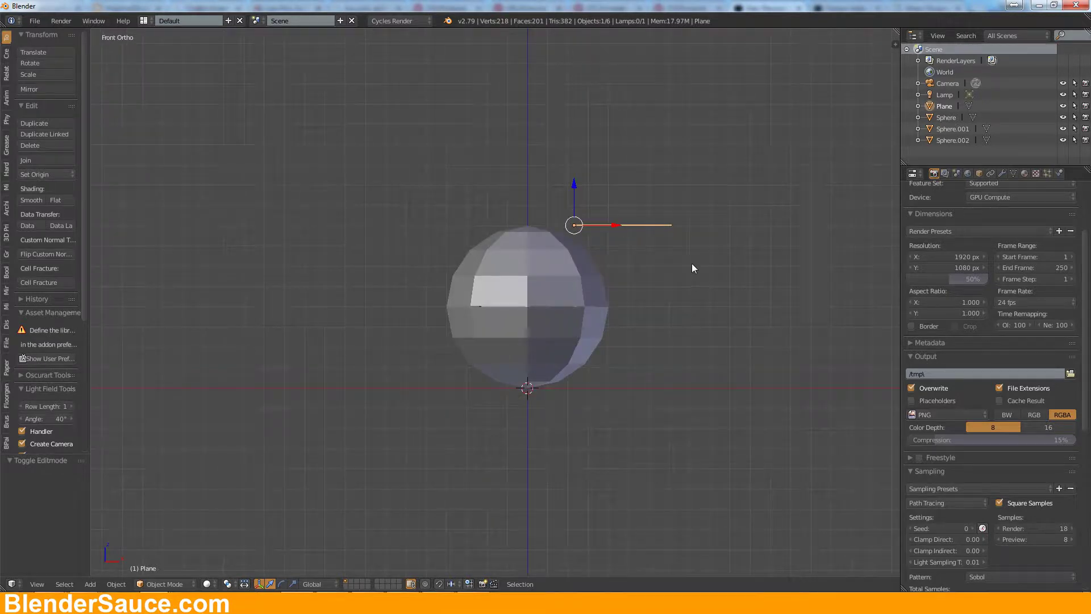
{"action": "key", "text": "g"}
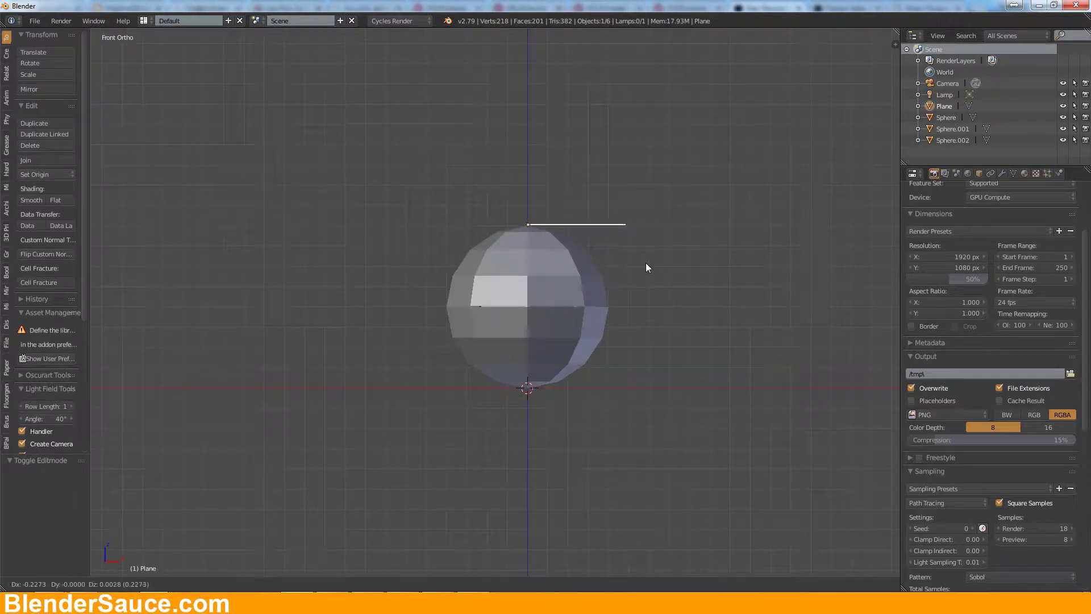
{"action": "left_click", "coordinate": [646, 263]}
{"action": "key", "text": "r"}
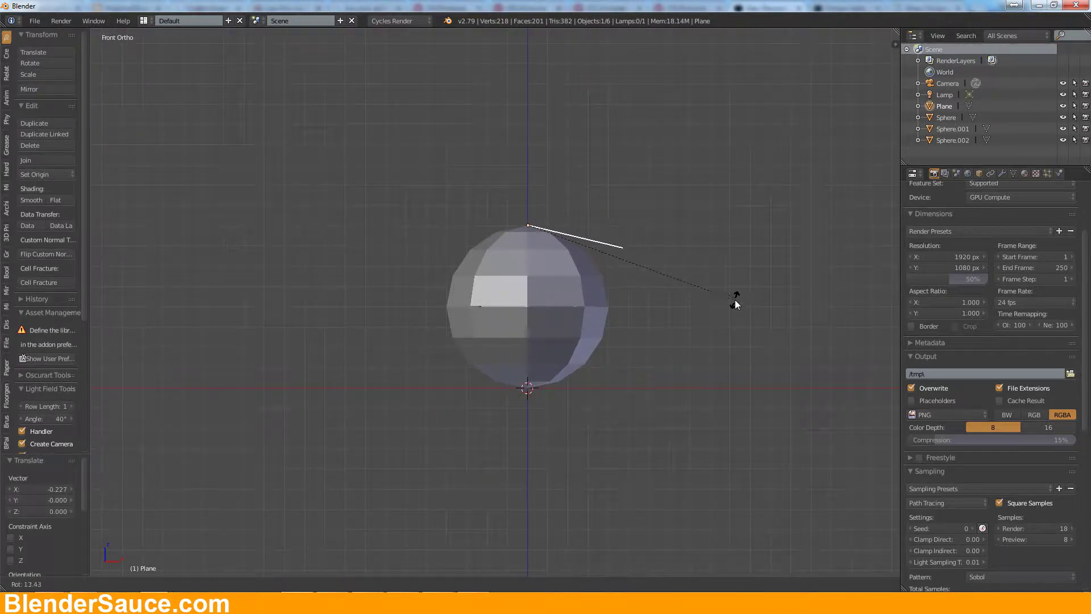
{"action": "left_click", "coordinate": [735, 296]}
Step: Delete the top pole vertex of the whole sphere to open a hole in its top
{"action": "middle_click_drag", "start_coordinate": [743, 227], "coordinate": [711, 264]}
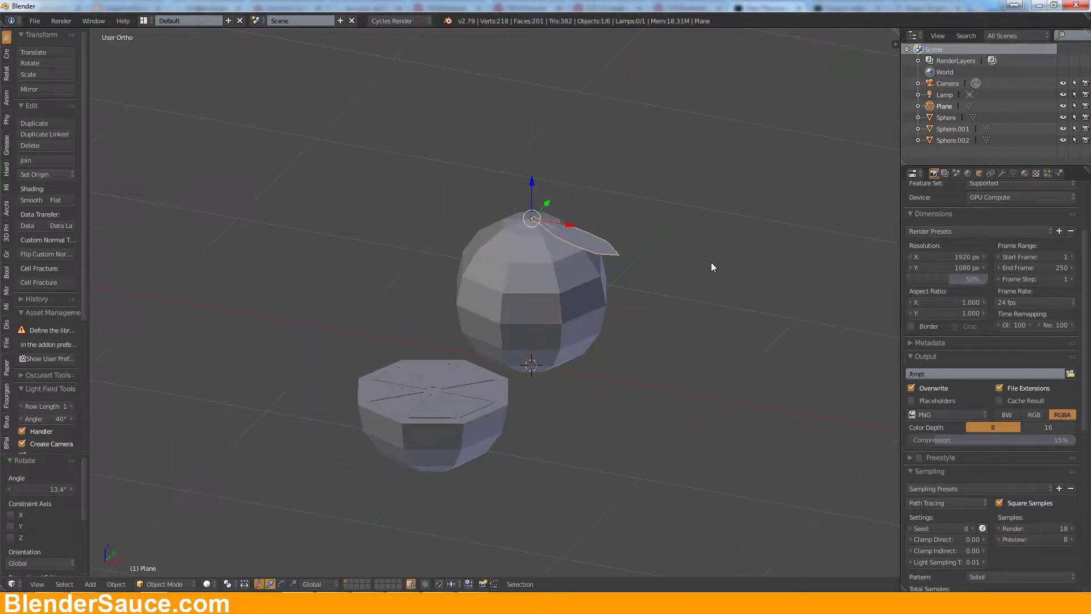
{"action": "scroll", "coordinate": [657, 272], "scroll_direction": "up", "scroll_amount": 4}
{"action": "scroll", "coordinate": [602, 286], "scroll_direction": "up", "scroll_amount": 2}
{"action": "scroll", "coordinate": [571, 359], "scroll_direction": "up", "scroll_amount": 3, "text": "shift"}
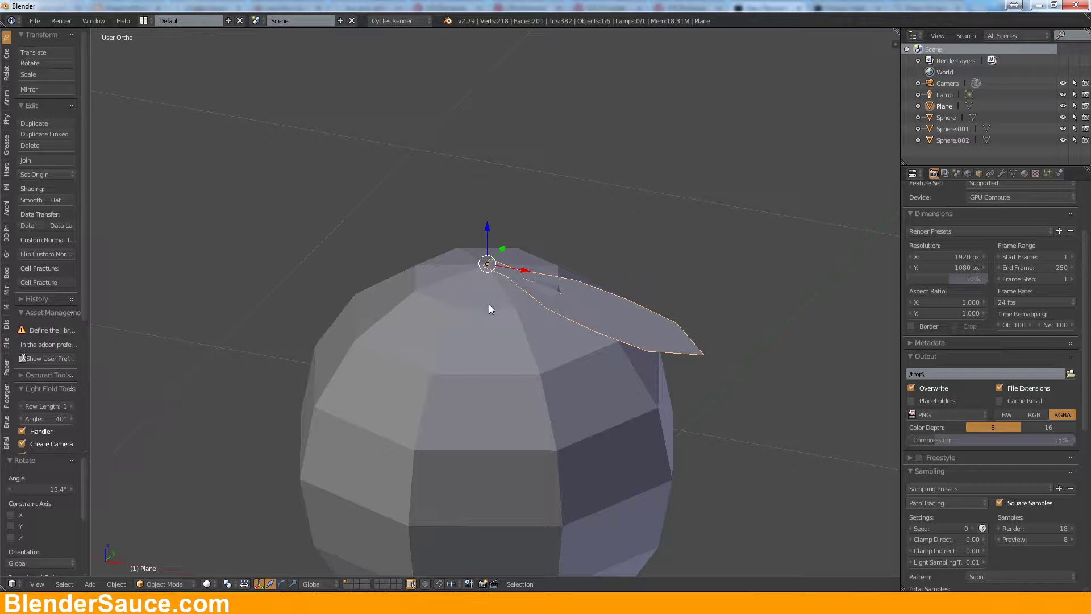
{"action": "key", "text": "Tab"}
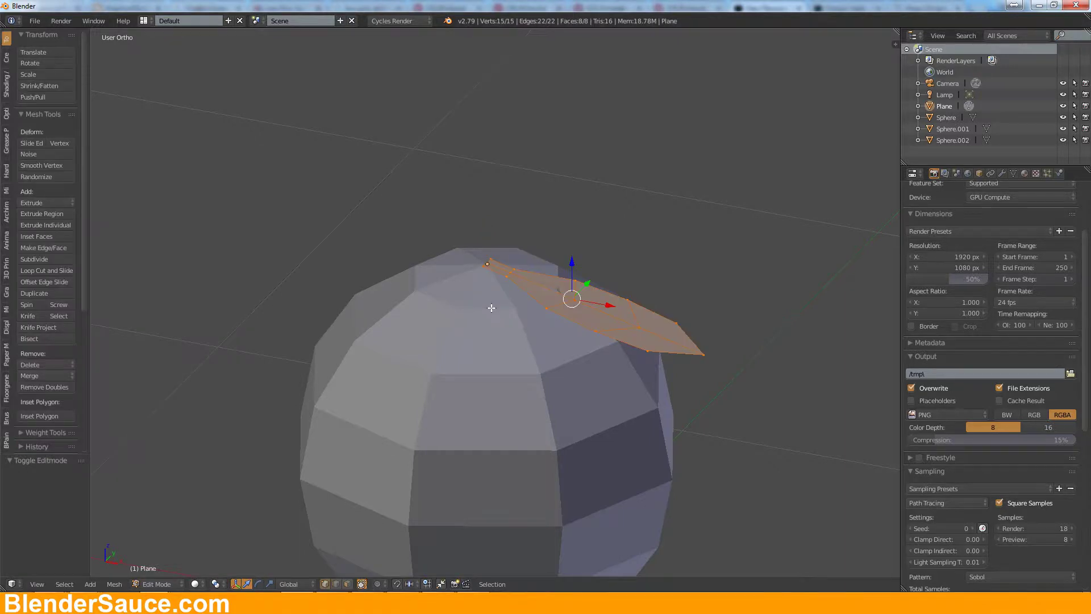
{"action": "key", "text": "Tab"}
{"action": "right_click", "coordinate": [500, 315]}
{"action": "key", "text": "Tab"}
{"action": "right_click", "coordinate": [497, 309], "text": "alt"}
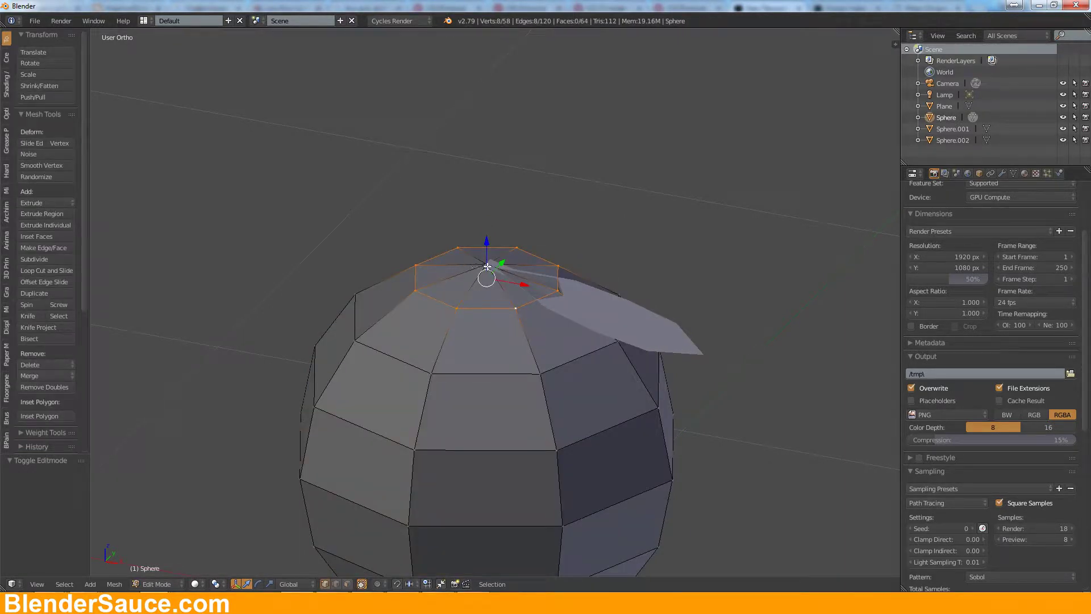
{"action": "key", "text": "x"}
{"action": "left_click", "coordinate": [515, 283]}
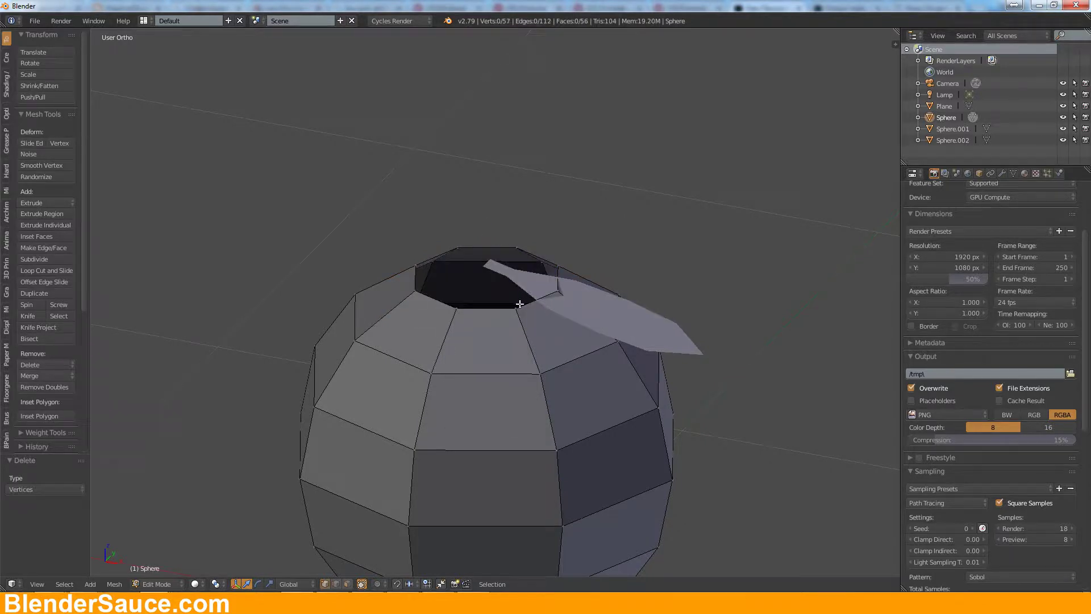
Step: Extrude the hole's rim inward, scale it to about 0.274 and raise it about 0.026 along Z
{"action": "right_click", "coordinate": [520, 306], "text": "alt"}
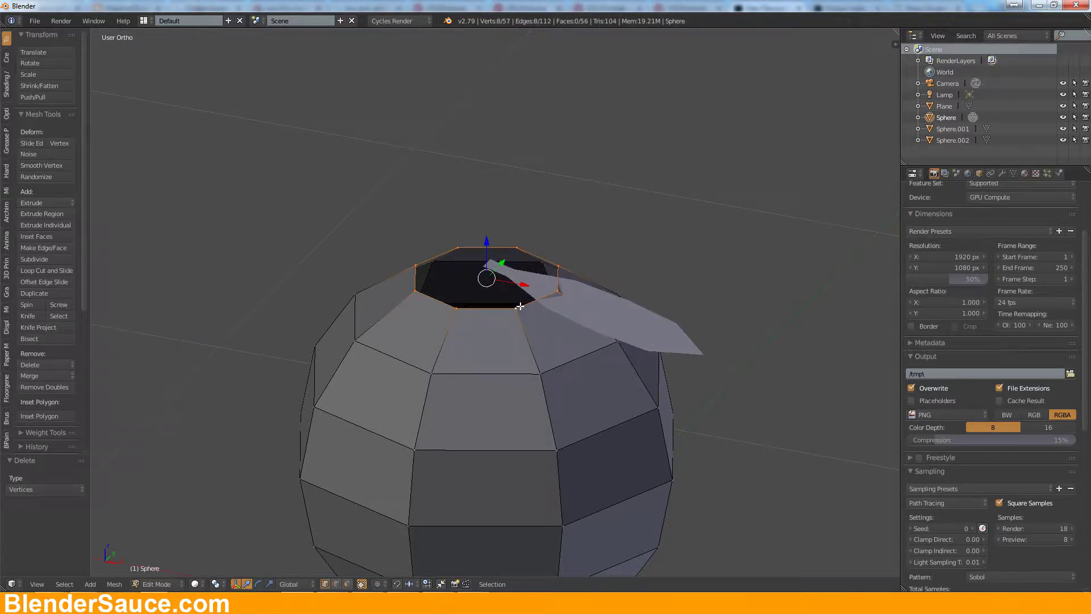
{"action": "key", "text": "e"}
{"action": "right_click", "coordinate": [520, 306]}
{"action": "key", "text": "s"}
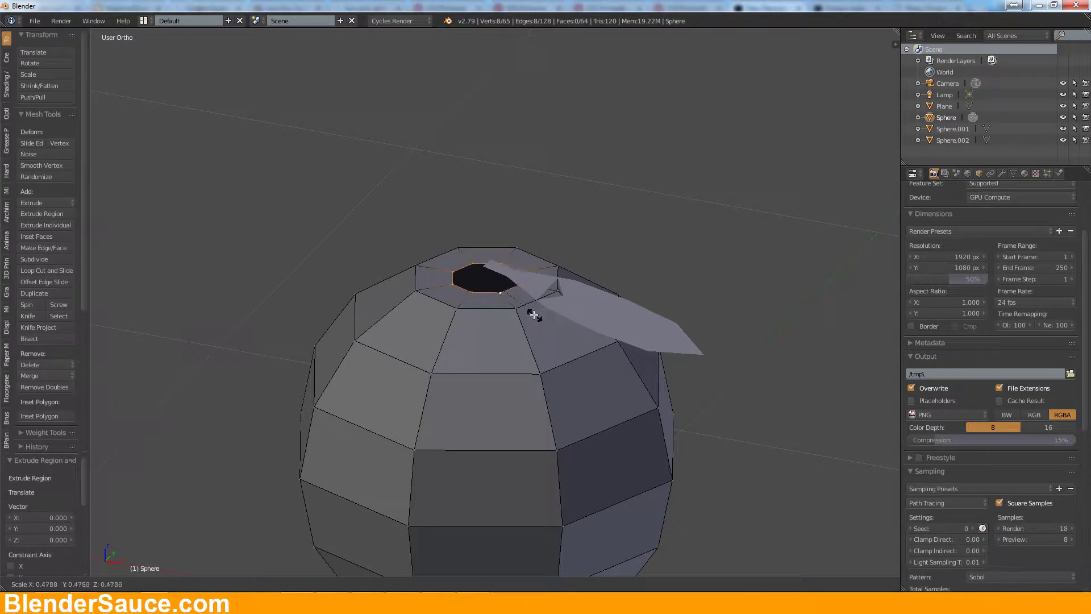
{"action": "left_click", "coordinate": [504, 309]}
{"action": "key", "text": "g"}
{"action": "key", "text": "z"}
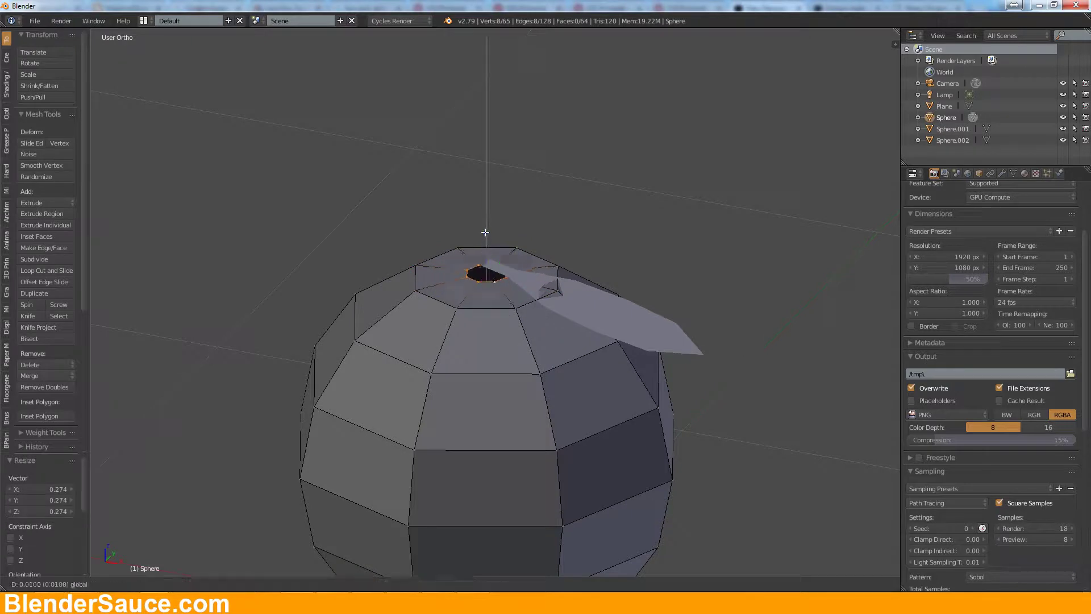
{"action": "left_click", "coordinate": [483, 229]}
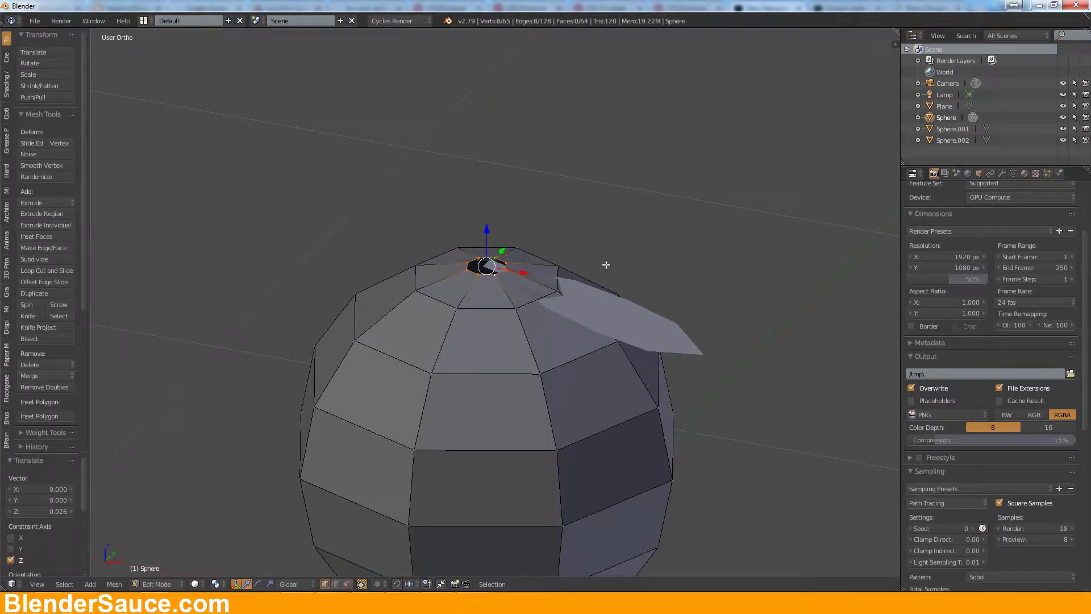
Step: Extrude the inner rim again, scale it to about 0.805 and lower it about 0.011 along Z as a recess
{"action": "key", "text": "e"}
{"action": "right_click", "coordinate": [606, 264]}
{"action": "key", "text": "s"}
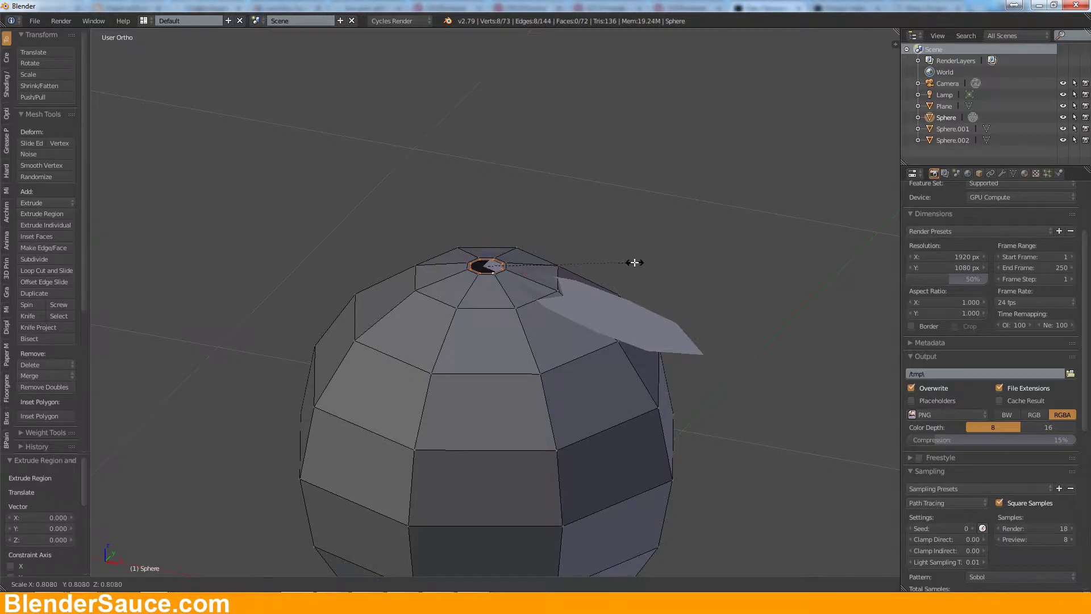
{"action": "left_click", "coordinate": [626, 265]}
{"action": "key", "text": "g"}
{"action": "key", "text": "z"}
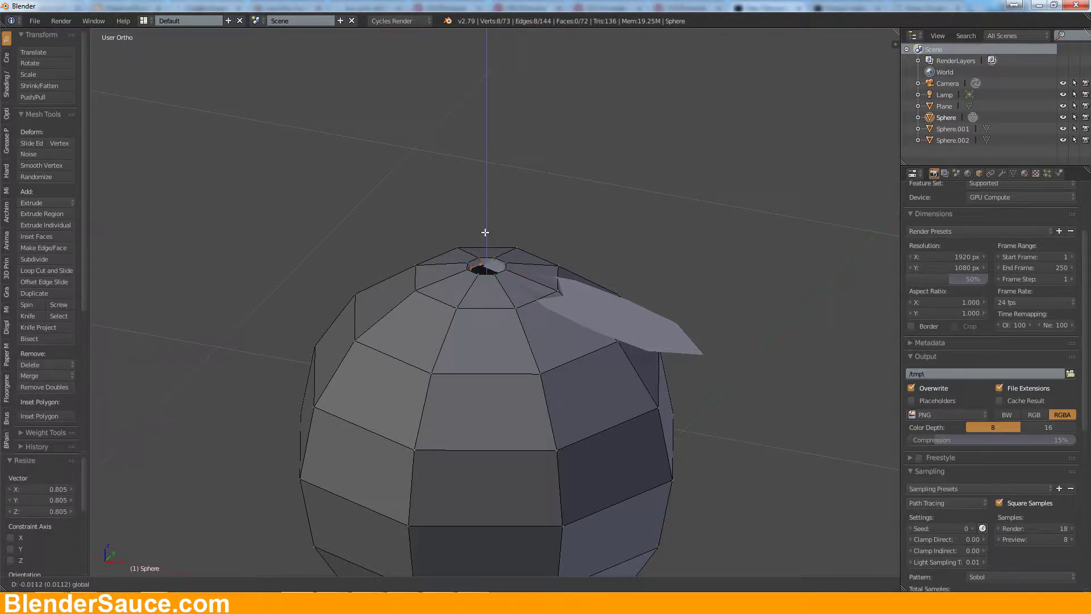
{"action": "left_click", "coordinate": [485, 233]}
Step: Extrude and narrow the recessed rim once more and extrude it about 0.108 up along Z as a stem
{"action": "key", "text": "e"}
{"action": "right_click", "coordinate": [485, 233]}
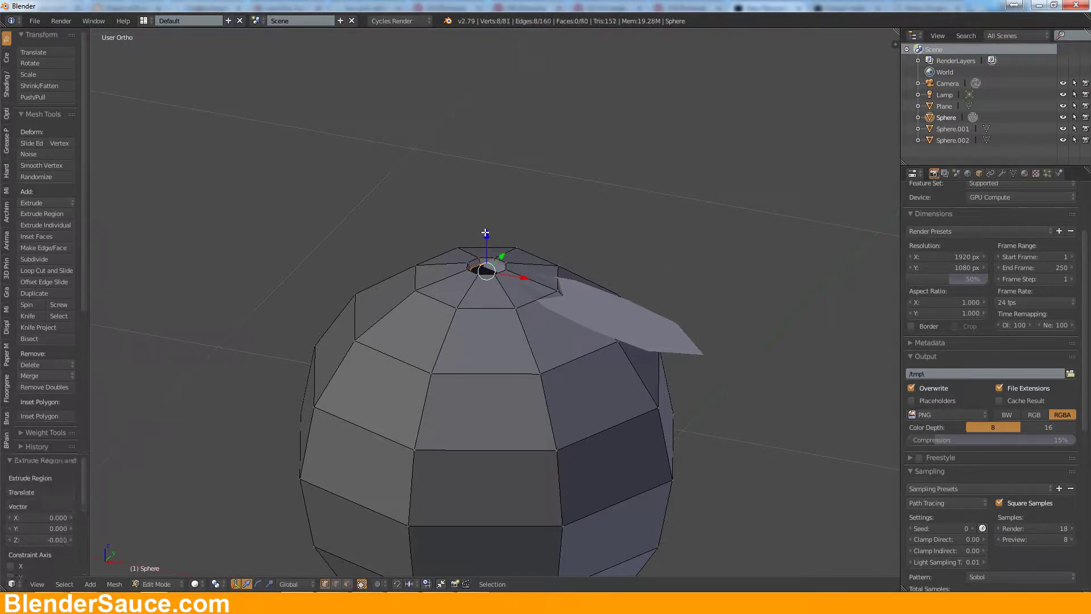
{"action": "key", "text": "s"}
{"action": "left_click", "coordinate": [514, 235]}
{"action": "key", "text": "e"}
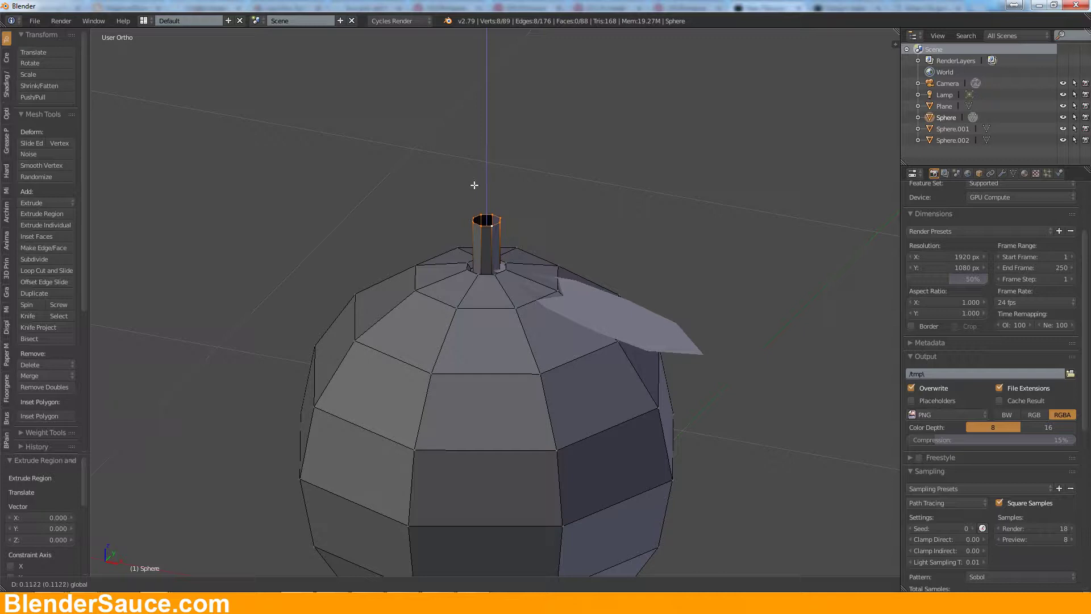
{"action": "left_click", "coordinate": [476, 185]}
Step: Taper the stem's top ring to about 0.709 and extrude it about 0.016 further upward
{"action": "key", "text": "s"}
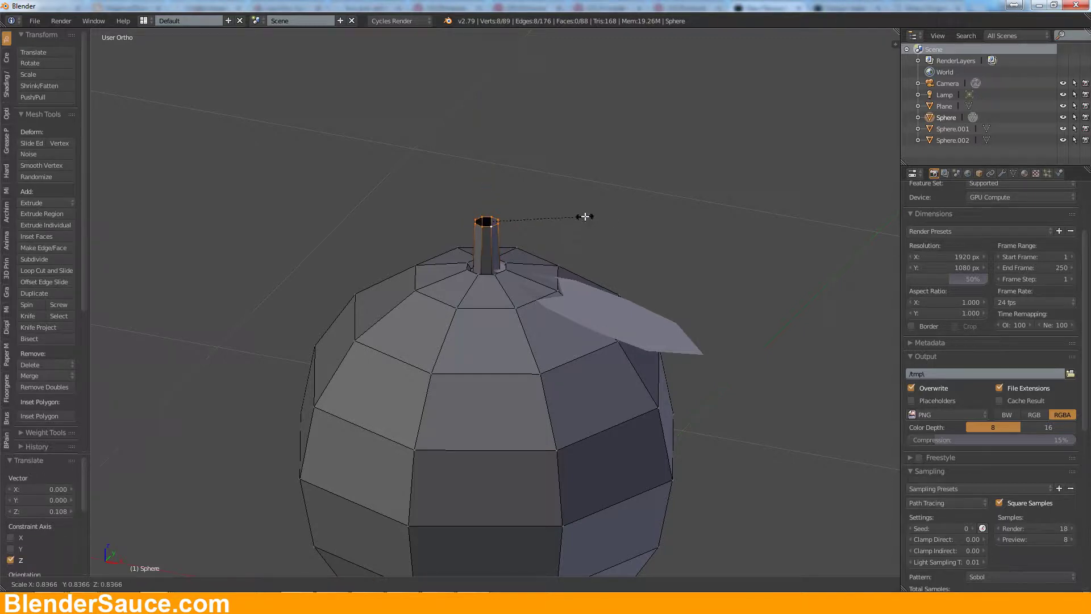
{"action": "left_click", "coordinate": [569, 213]}
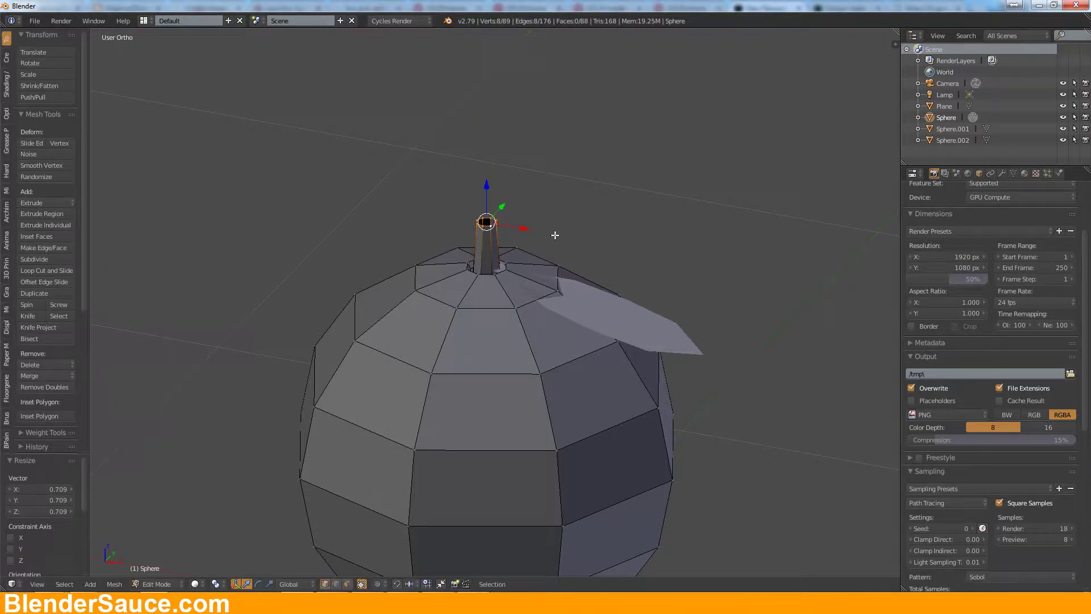
{"action": "key", "text": "e"}
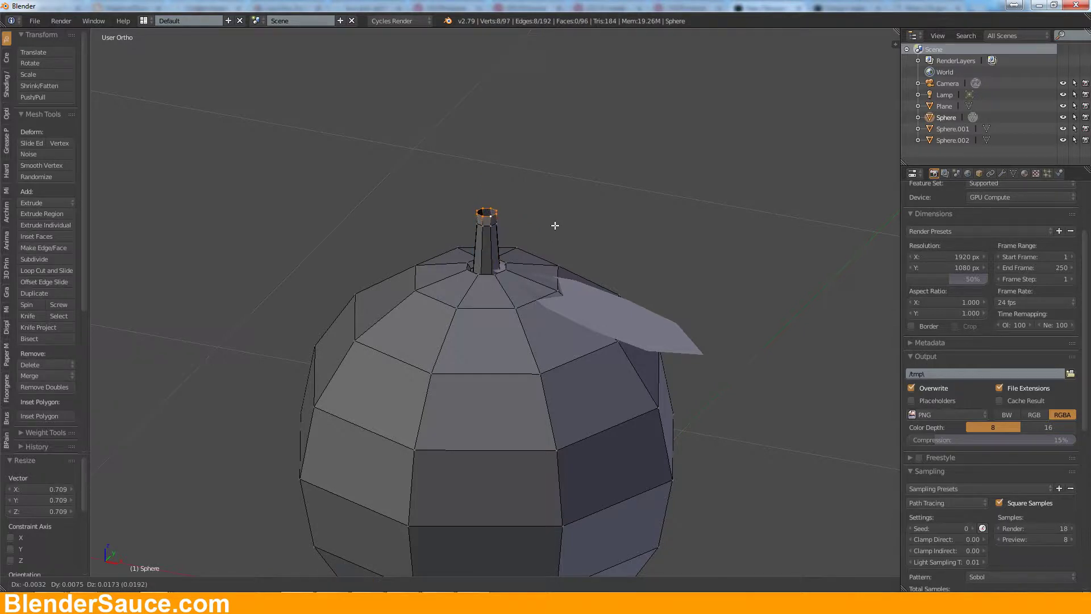
{"action": "left_click", "coordinate": [555, 226]}
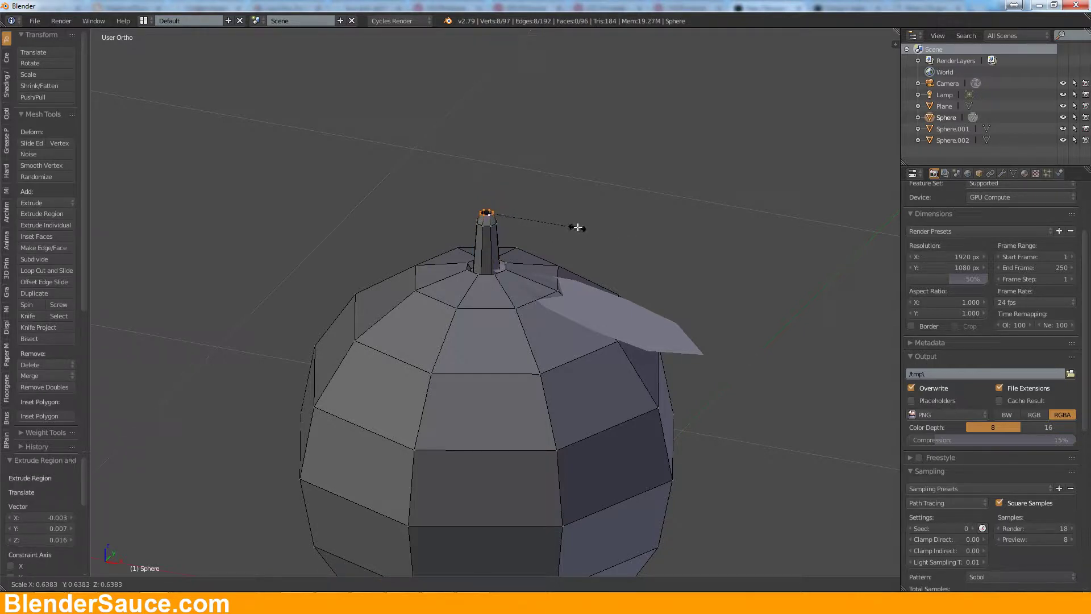
Step: Fill the narrowed ring at the stem's top with a face and leave mesh editing
{"action": "key", "text": "f"}
{"action": "middle_click_drag", "start_coordinate": [595, 230], "coordinate": [621, 253]}
{"action": "key", "text": "Tab"}
Step: Raise the leaf by 0.010 along Z so it sits higher against the stem
{"action": "right_click", "coordinate": [603, 347]}
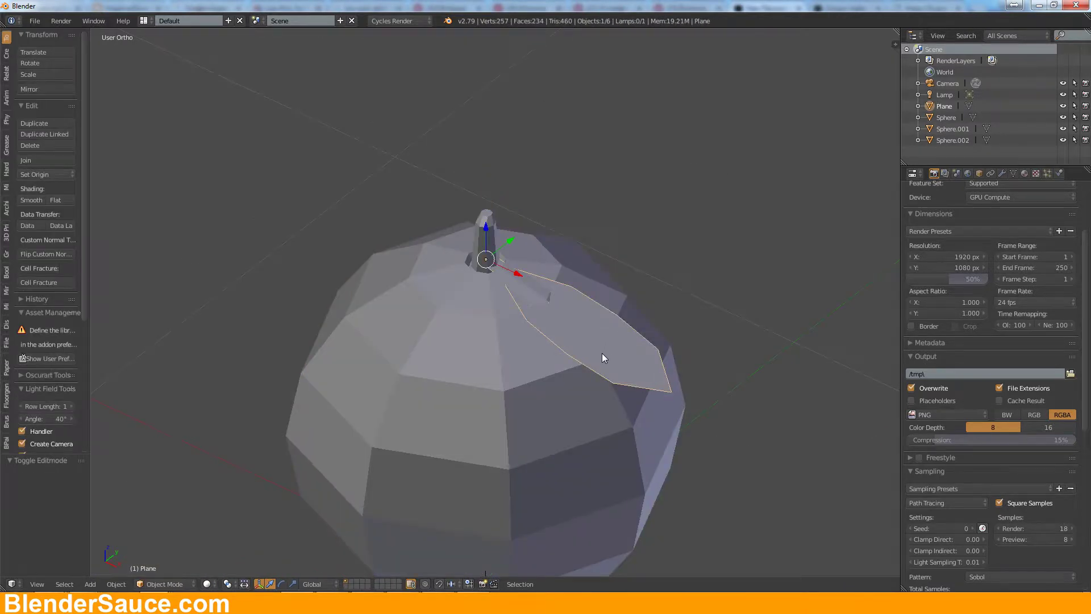
{"action": "left_click_drag", "start_coordinate": [488, 229], "coordinate": [489, 227]}
{"action": "middle_click_drag", "start_coordinate": [595, 275], "coordinate": [503, 272]}
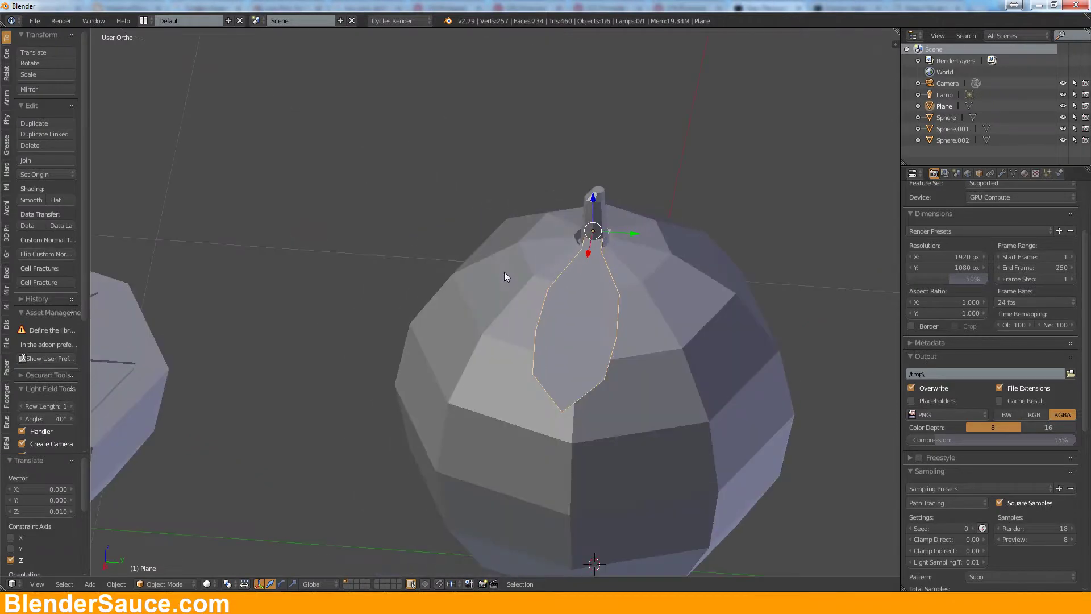
Step: Add a plane mesh and move it about 1.526 along X, clear of the whole fruit
{"action": "middle_click_drag", "start_coordinate": [536, 308], "coordinate": [544, 120]}
{"action": "scroll", "coordinate": [530, 172], "scroll_direction": "down", "scroll_amount": 5}
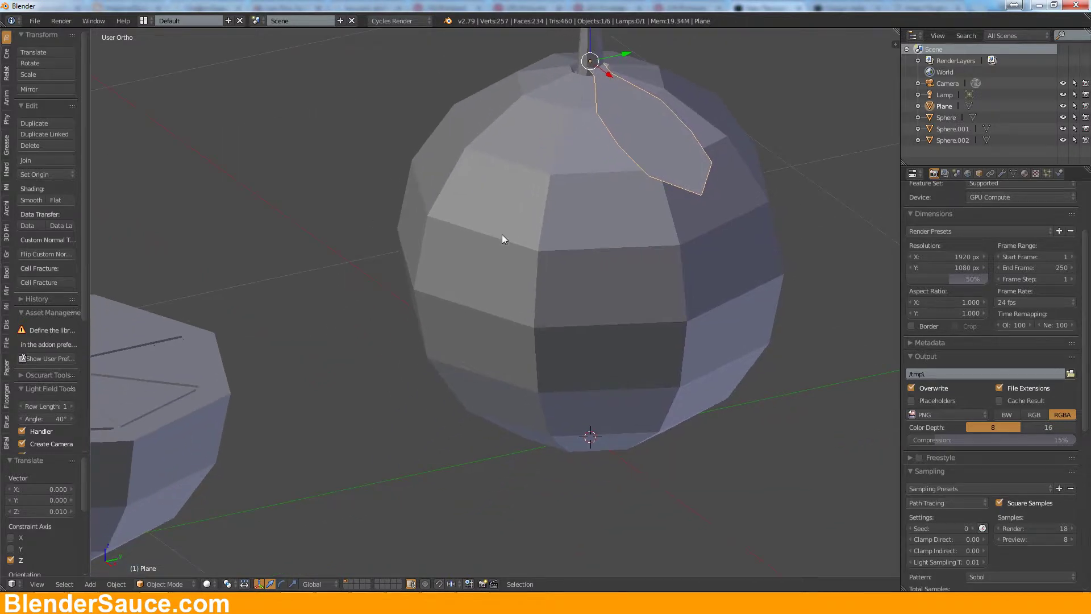
{"action": "middle_click_drag", "start_coordinate": [388, 316], "coordinate": [519, 306]}
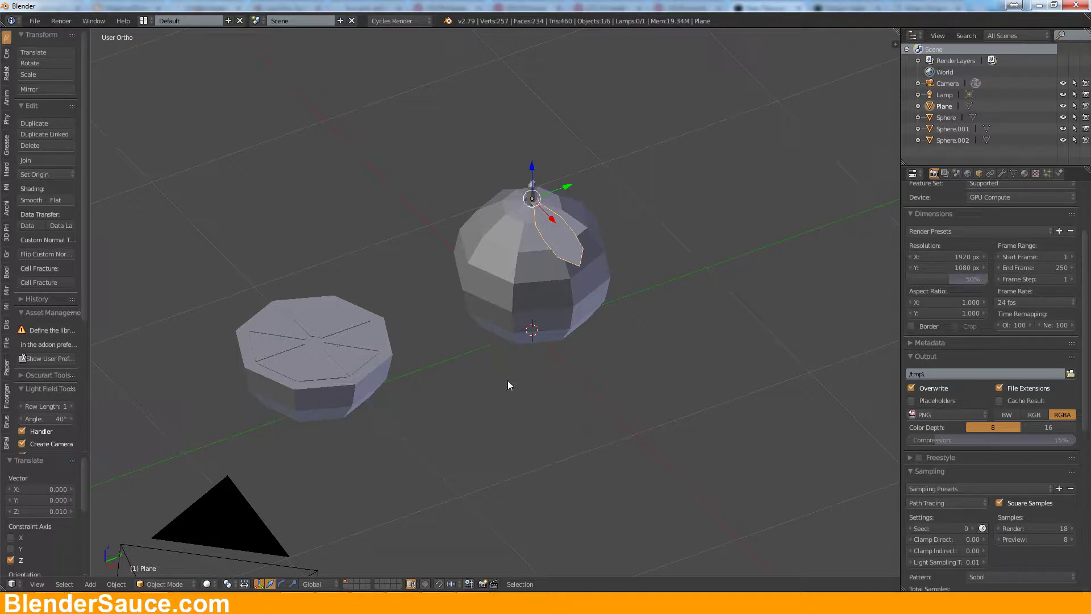
{"action": "key", "text": "shift+a"}
{"action": "mouse_move", "coordinate": [526, 336]}
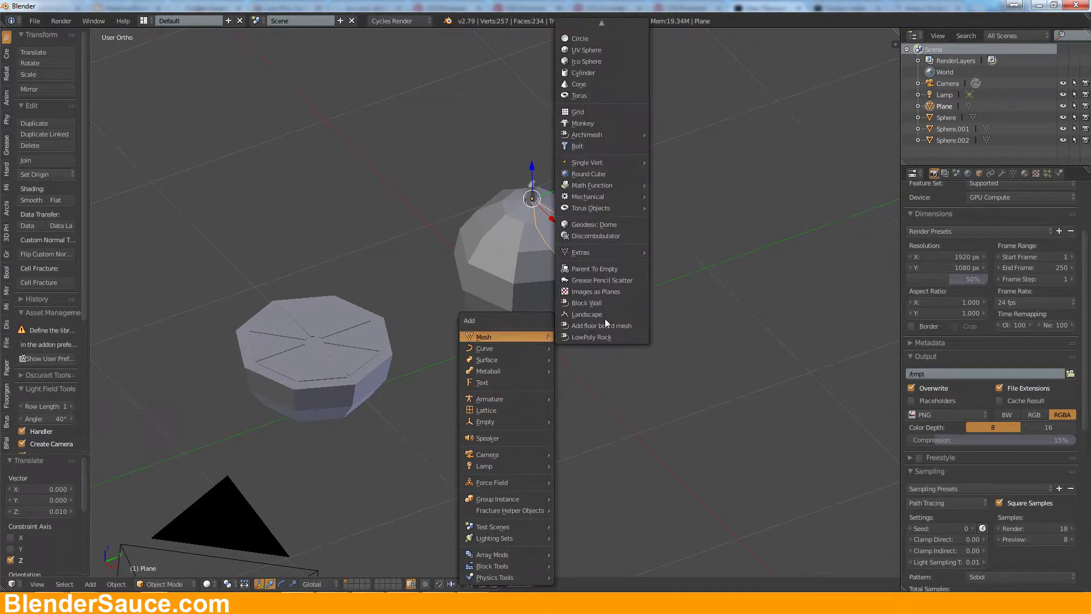
{"action": "left_click", "coordinate": [590, 32]}
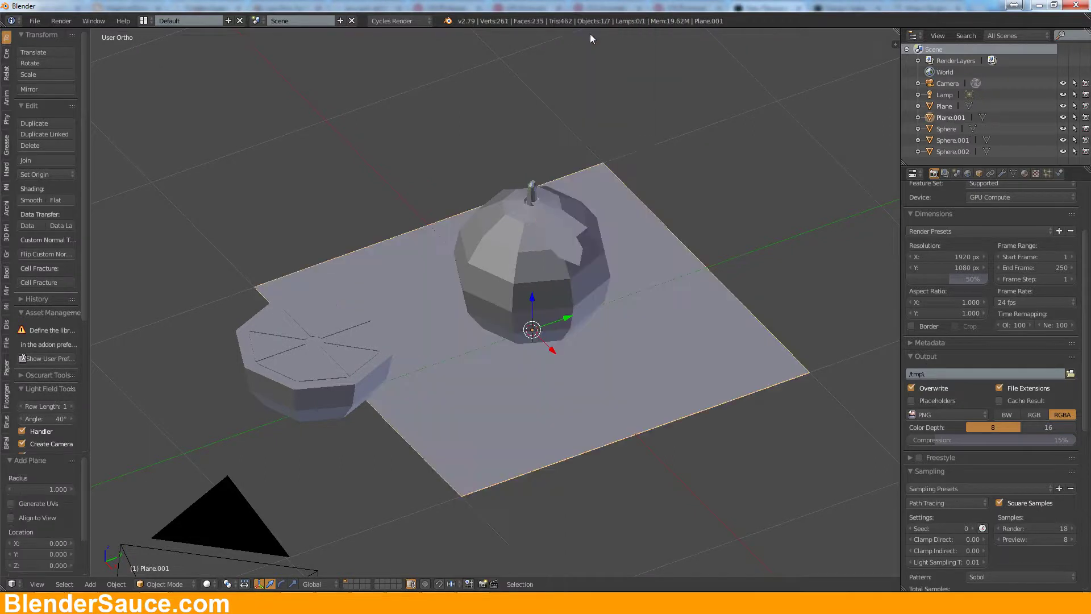
{"action": "key", "text": "KP_7"}
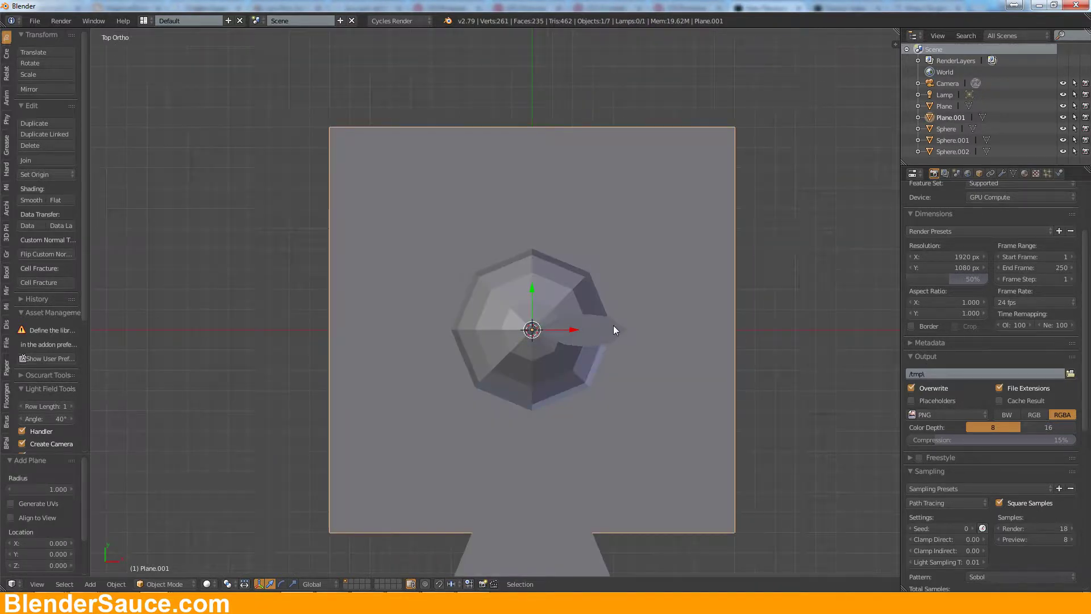
{"action": "middle_click_drag", "start_coordinate": [540, 286], "coordinate": [398, 263], "text": "shift"}
{"action": "key", "text": "g"}
{"action": "key", "text": "x"}
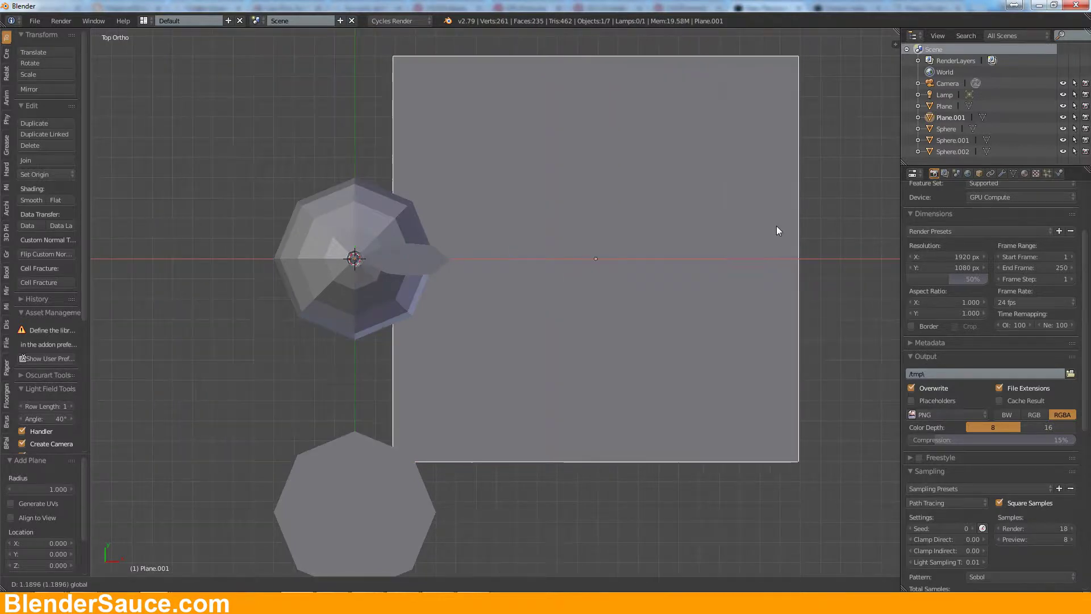
{"action": "left_click", "coordinate": [701, 237]}
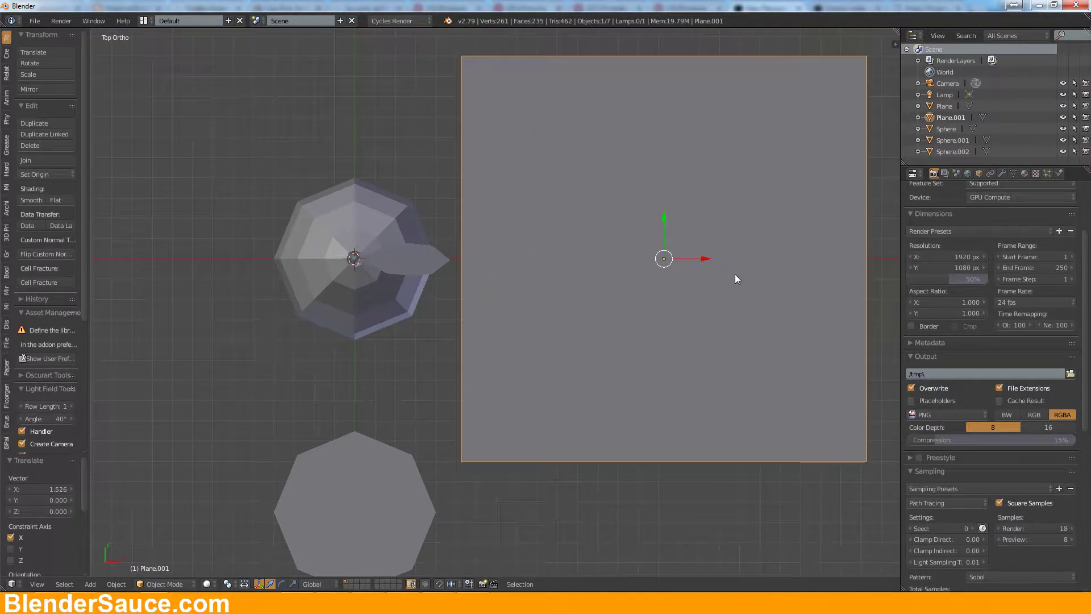
Step: Scale the new plane to about 0.094 along X and 0.171 along Y, forming a small upright rectangle
{"action": "middle_click_drag", "start_coordinate": [735, 274], "coordinate": [683, 222], "text": "shift"}
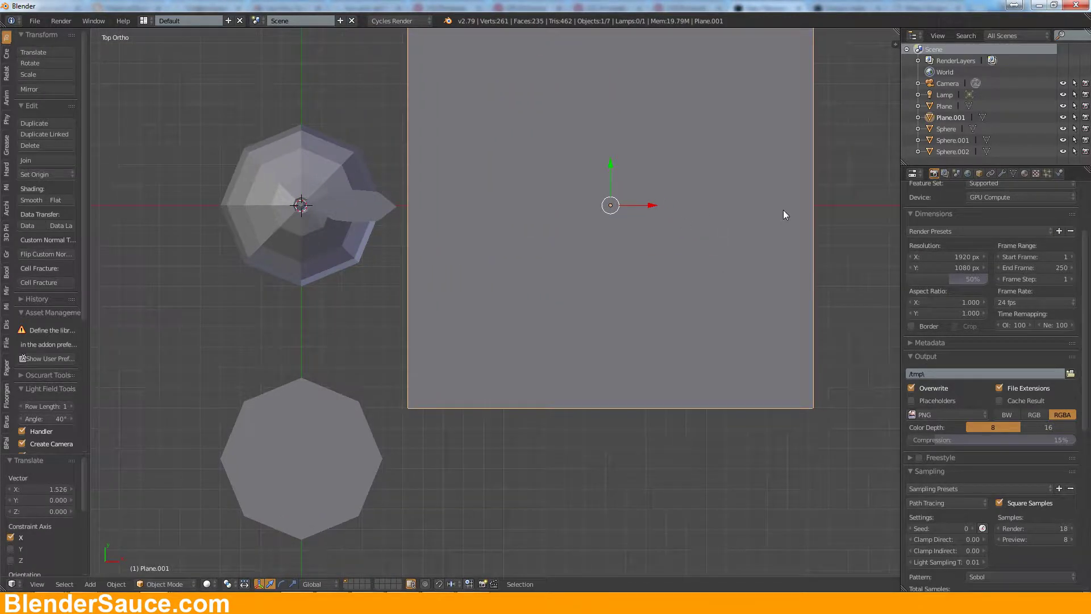
{"action": "key", "text": "s"}
{"action": "key", "text": "x"}
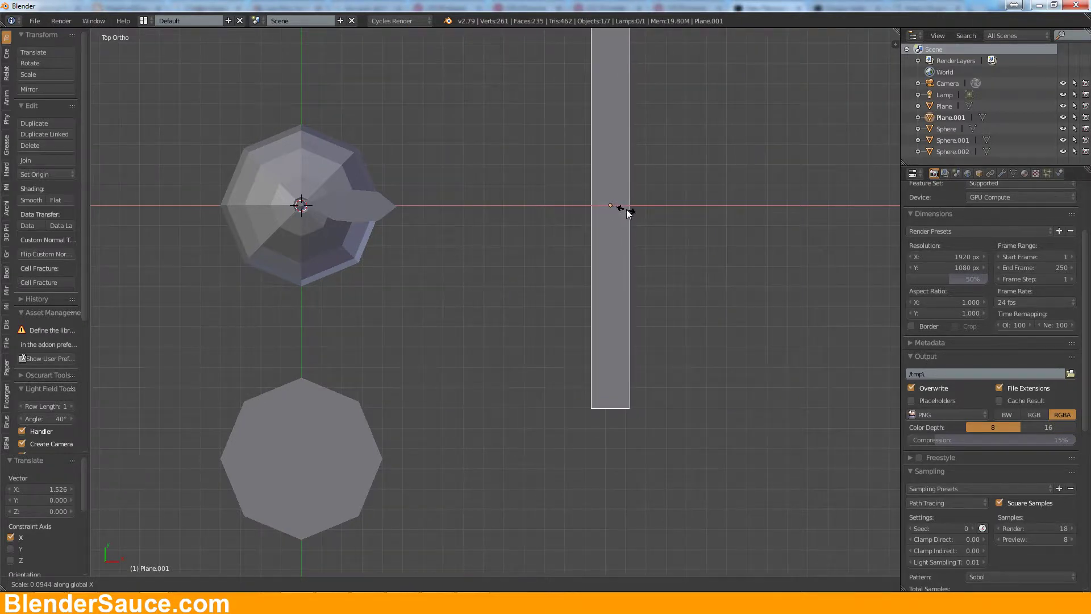
{"action": "left_click", "coordinate": [628, 213]}
{"action": "key", "text": "s"}
{"action": "key", "text": "y"}
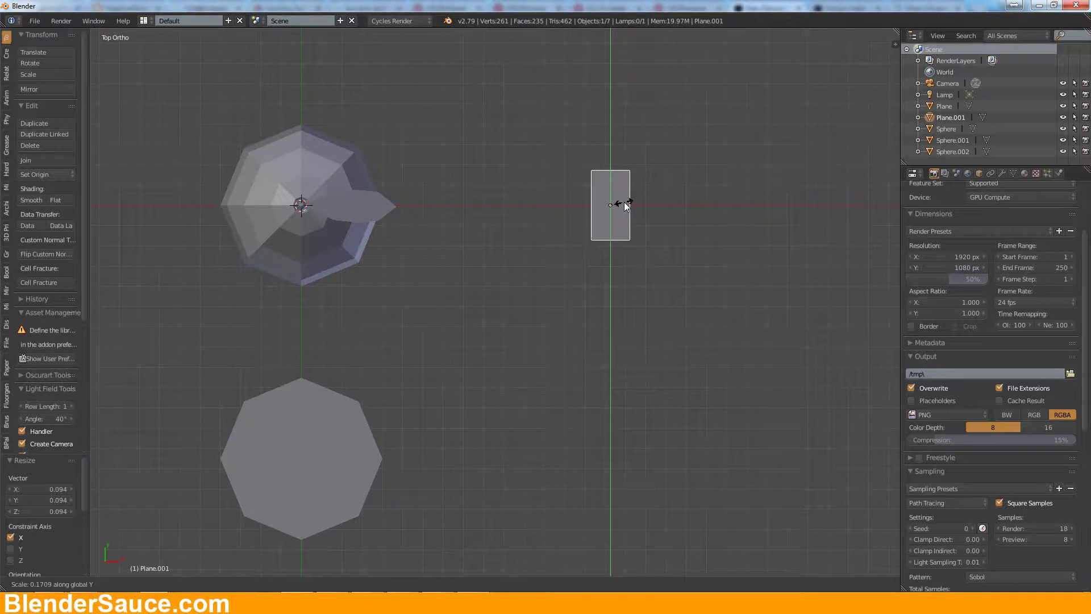
{"action": "left_click", "coordinate": [625, 205]}
Step: Divide the small rectangle into four faces with one centred horizontal and one centred vertical loop cut
{"action": "middle_click_drag", "start_coordinate": [639, 261], "coordinate": [615, 315], "text": "shift"}
{"action": "scroll", "coordinate": [639, 282], "scroll_direction": "up", "scroll_amount": 6}
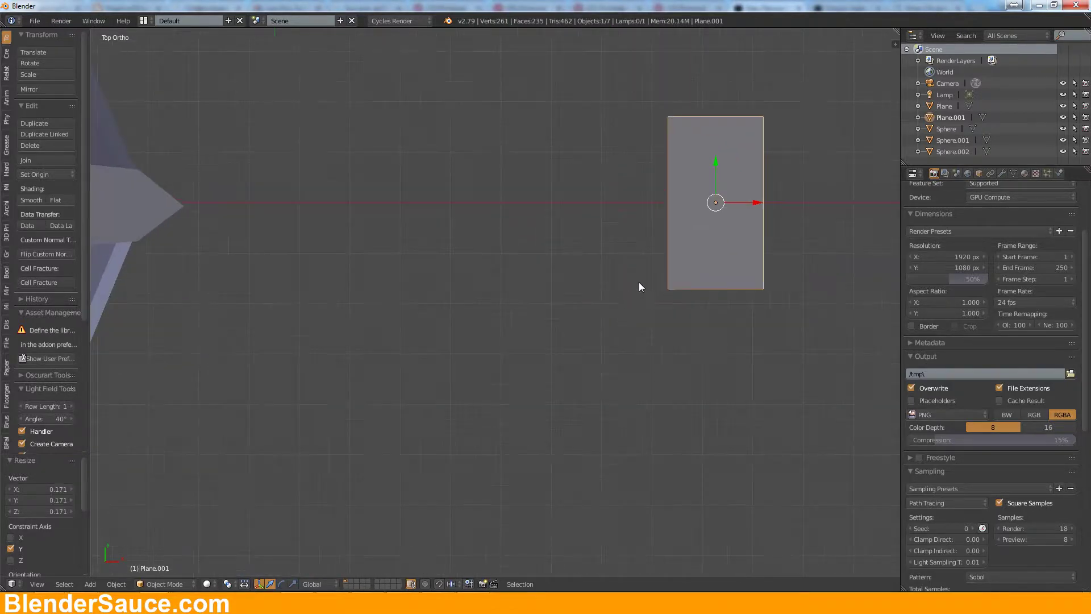
{"action": "middle_click_drag", "start_coordinate": [697, 257], "coordinate": [618, 282], "text": "shift"}
{"action": "key", "text": "Tab"}
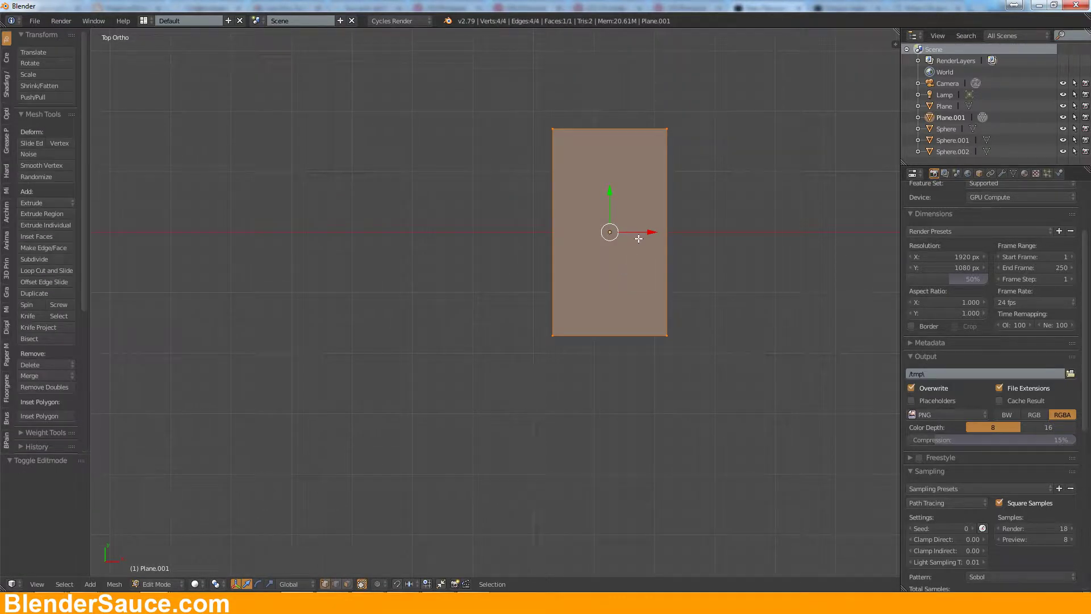
{"action": "key", "text": "ctrl+r"}
{"action": "left_click", "coordinate": [653, 251]}
{"action": "right_click", "coordinate": [653, 244]}
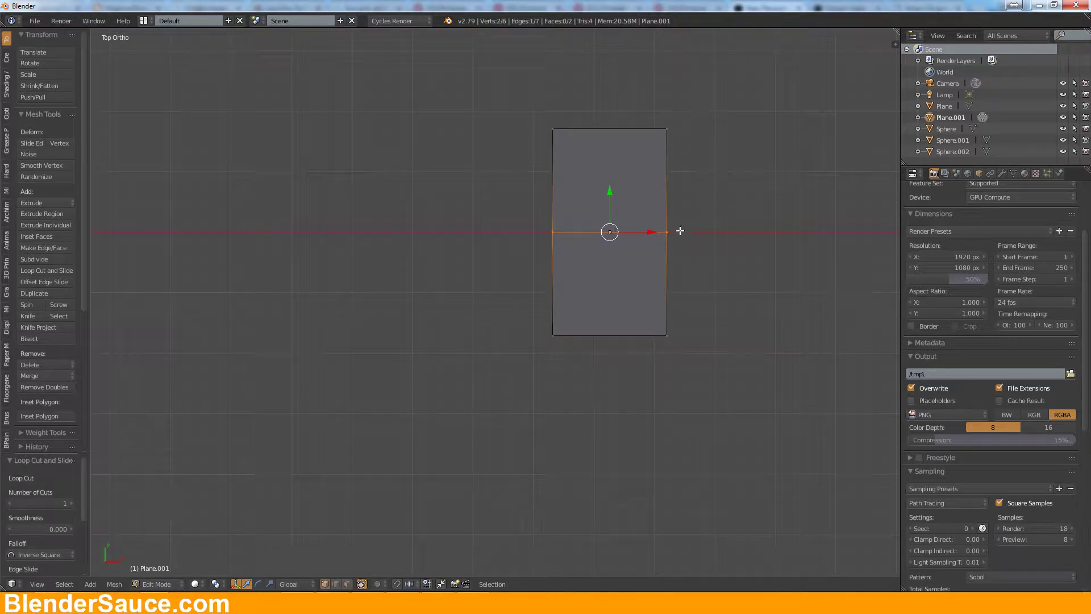
{"action": "right_click", "coordinate": [670, 137]}
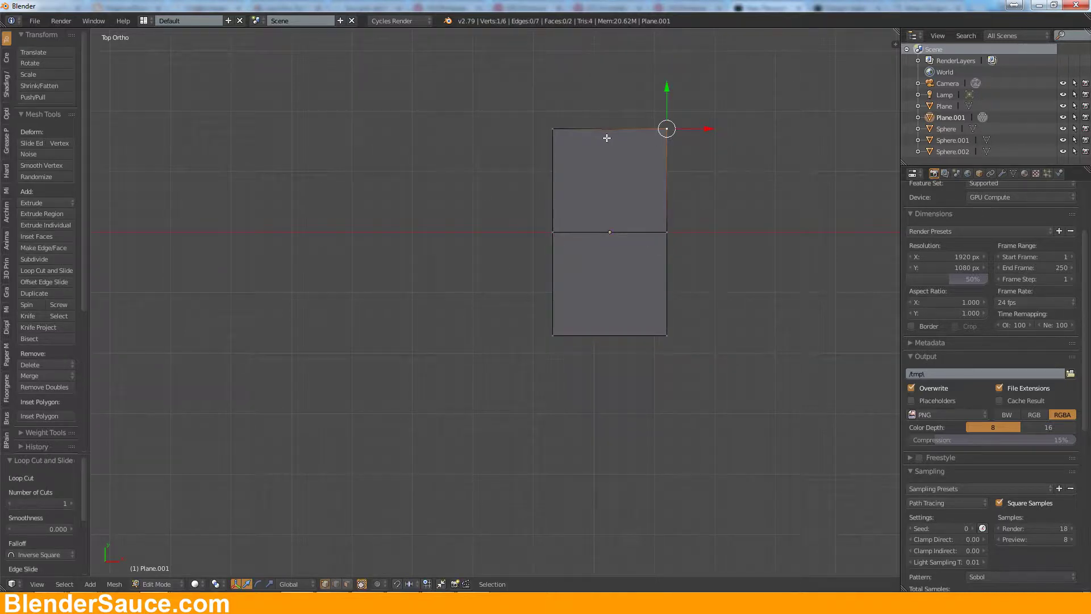
{"action": "key", "text": "ctrl+r"}
{"action": "left_click", "coordinate": [608, 332]}
{"action": "right_click", "coordinate": [607, 332]}
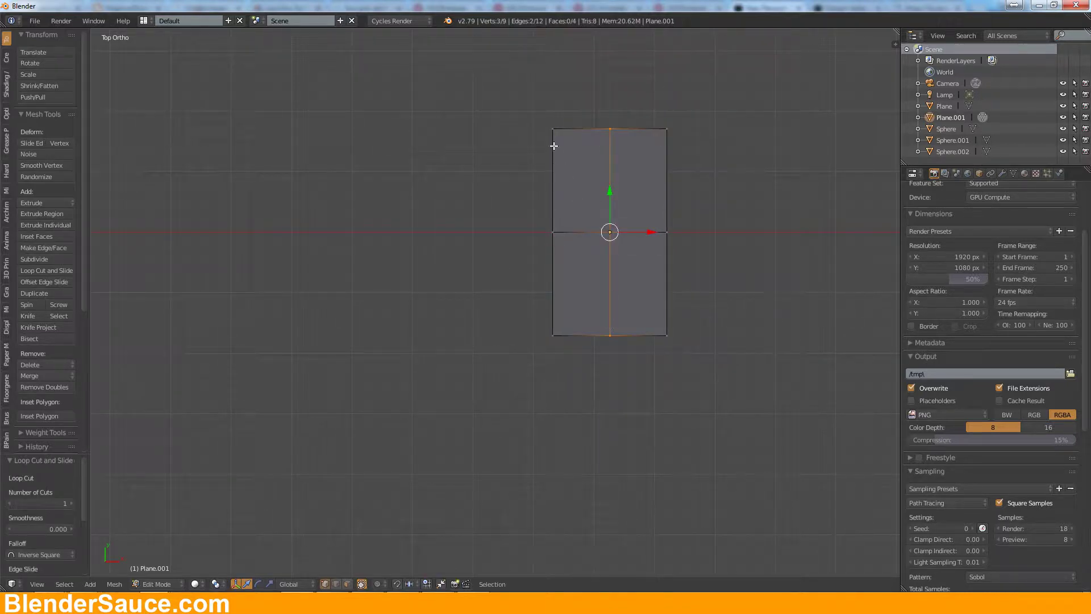
Step: Pull the rectangle's two upper corner vertices inward and down to form the pointed upper end of a seed
{"action": "right_click", "coordinate": [555, 129]}
{"action": "key", "text": "g"}
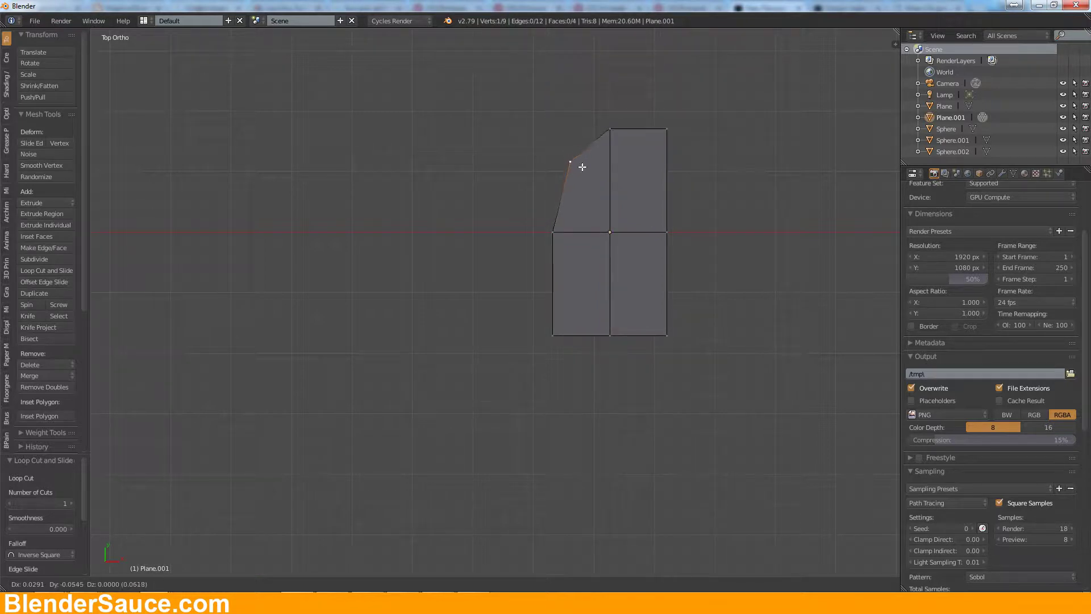
{"action": "left_click", "coordinate": [577, 164]}
{"action": "right_click", "coordinate": [662, 126]}
{"action": "key", "text": "g"}
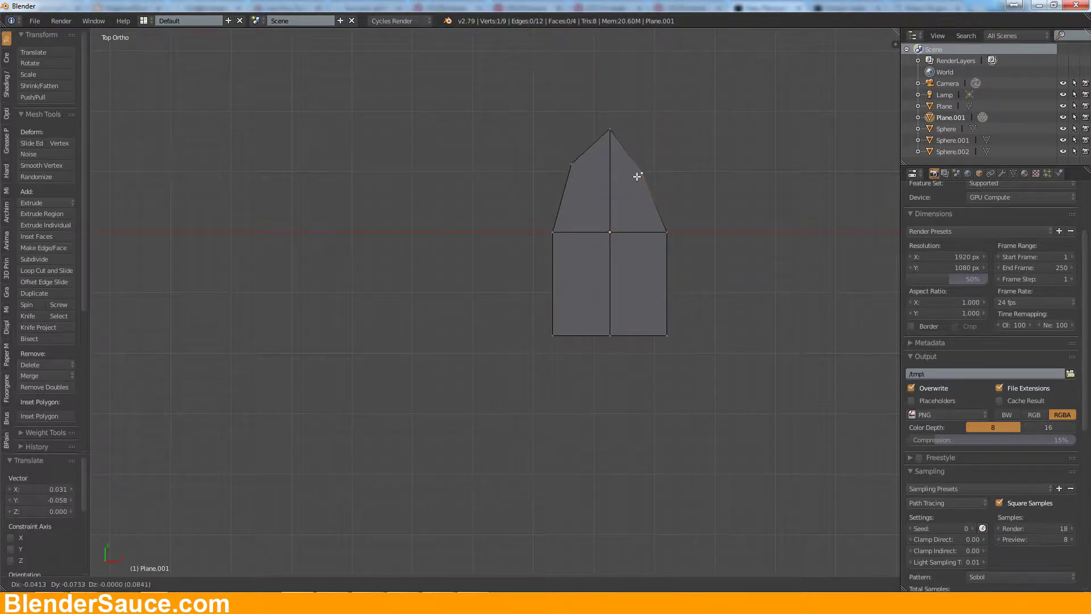
{"action": "left_click", "coordinate": [643, 172]}
Step: Pull the two lower corner vertices inward and up to complete the pointed seed outline
{"action": "right_click", "coordinate": [547, 332]}
{"action": "key", "text": "g"}
{"action": "left_click", "coordinate": [582, 288]}
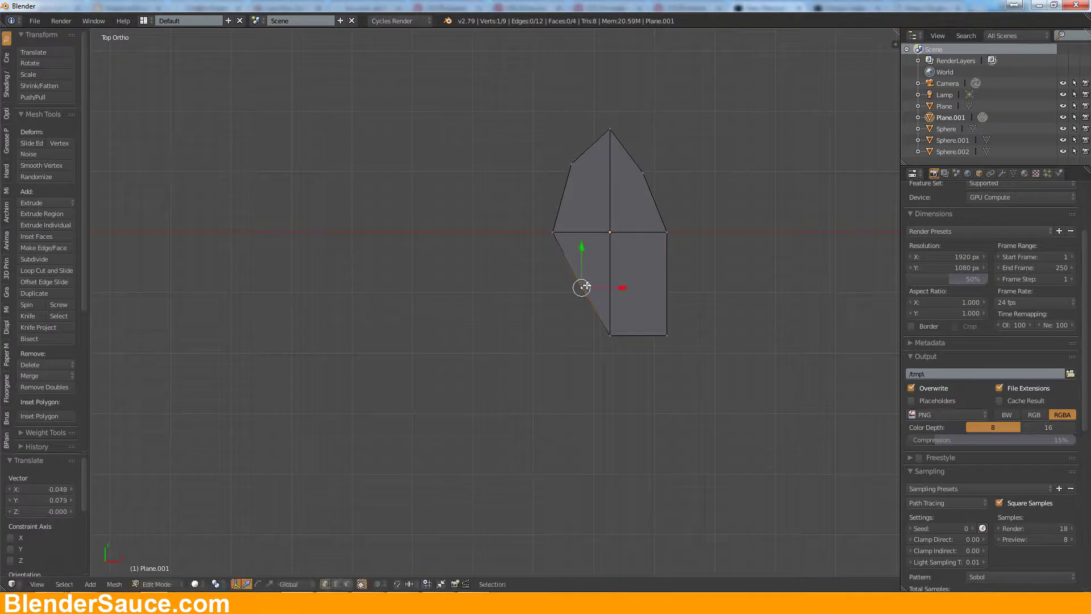
{"action": "key", "text": "g"}
{"action": "left_click", "coordinate": [575, 288]}
{"action": "right_click", "coordinate": [665, 334]}
{"action": "key", "text": "g"}
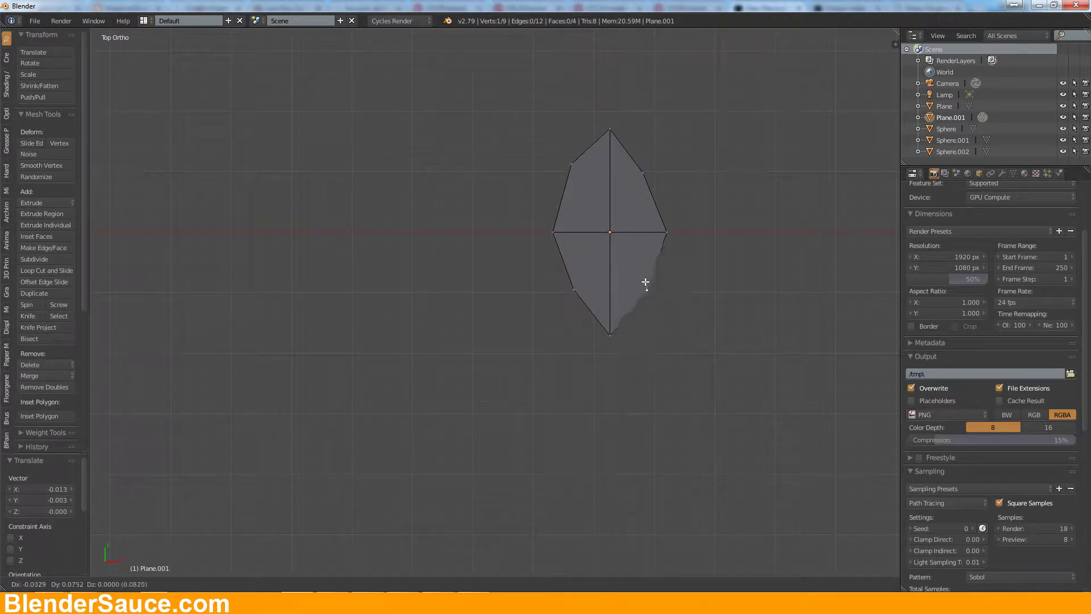
{"action": "left_click", "coordinate": [651, 291]}
{"action": "right_click", "coordinate": [666, 231]}
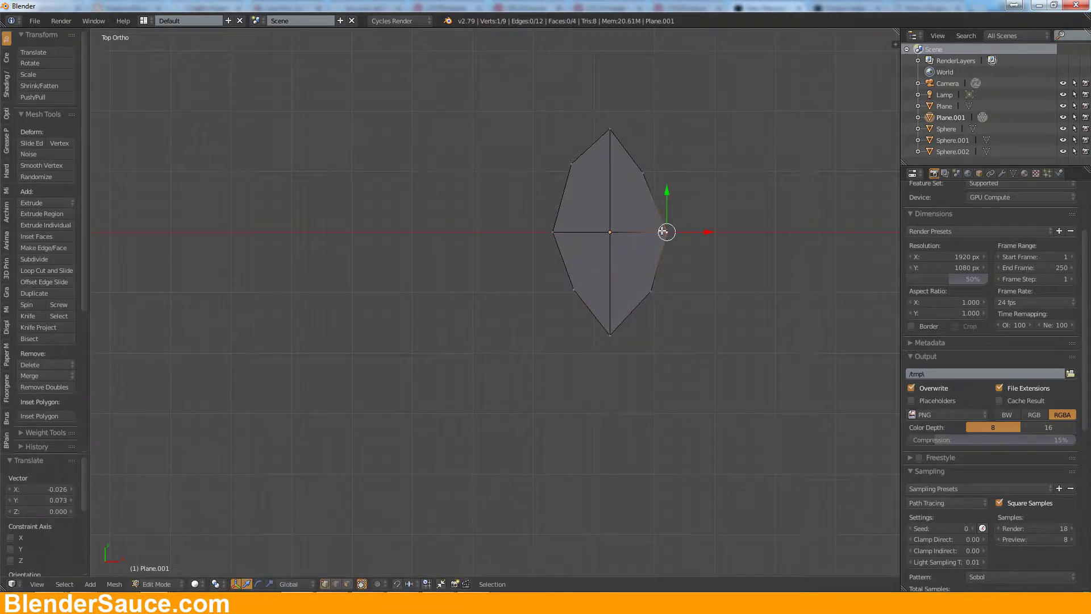
Step: Leave mesh editing and scale the whole seed uniformly to about 0.189
{"action": "key", "text": "Tab"}
{"action": "key", "text": "s"}
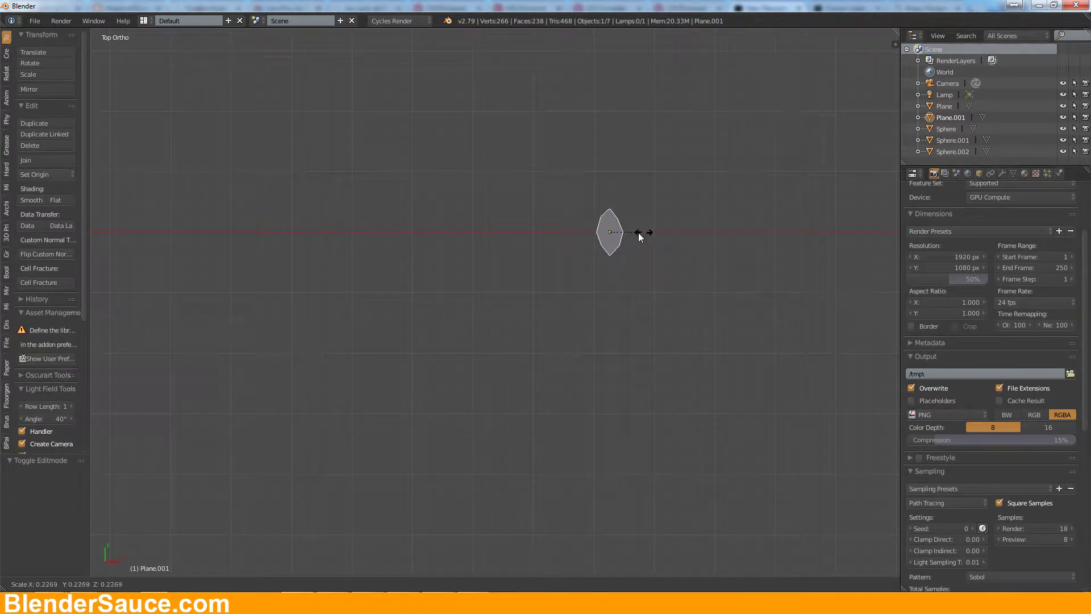
{"action": "left_click", "coordinate": [639, 233]}
Step: Move the seed about -1.450 along X and -1.261 along Y onto the halved fruit in top view
{"action": "key", "text": "KP_1"}
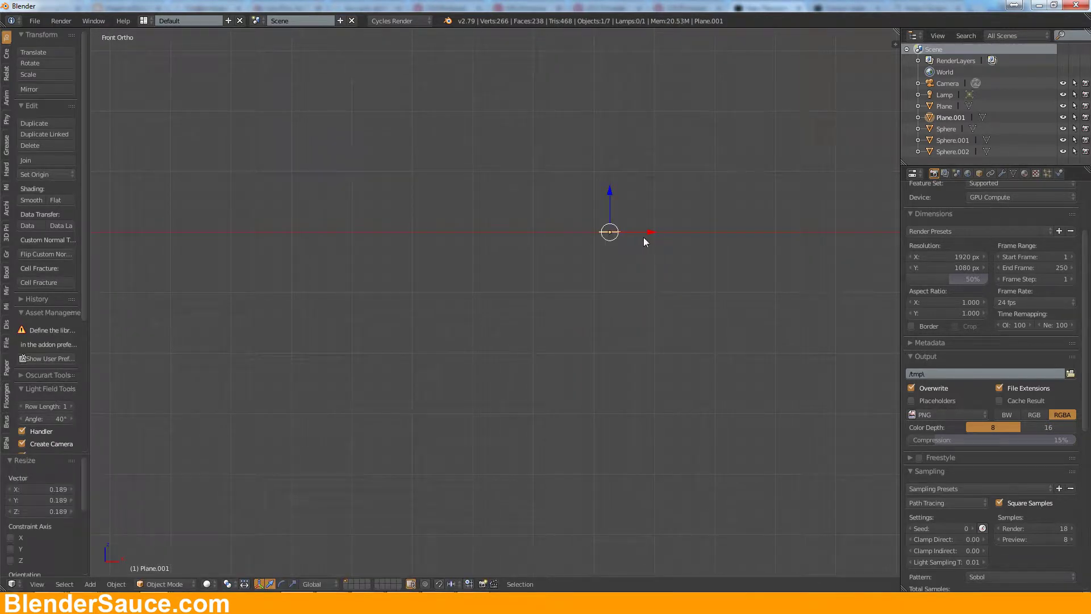
{"action": "scroll", "coordinate": [636, 254], "scroll_direction": "down", "scroll_amount": 8}
{"action": "middle_click_drag", "start_coordinate": [634, 259], "coordinate": [666, 323]}
{"action": "key", "text": "KP_7"}
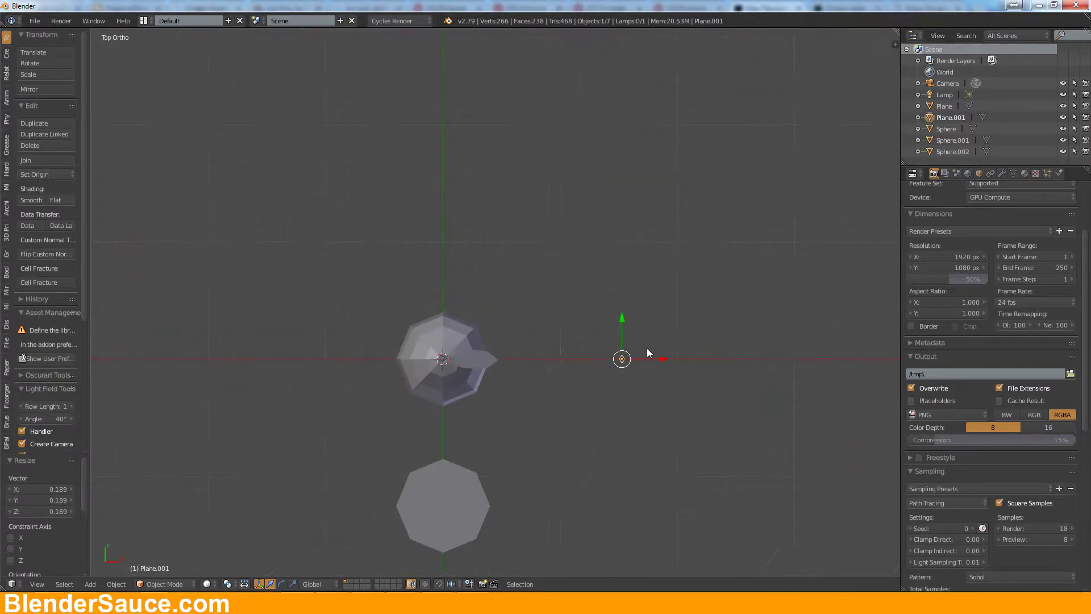
{"action": "key", "text": "g"}
{"action": "left_click", "coordinate": [414, 480]}
Step: Enable Ambient Occlusion in the viewport shading settings
{"action": "key", "text": "KP_1"}
{"action": "middle_click_drag", "start_coordinate": [462, 506], "coordinate": [475, 469]}
{"action": "key", "text": "n"}
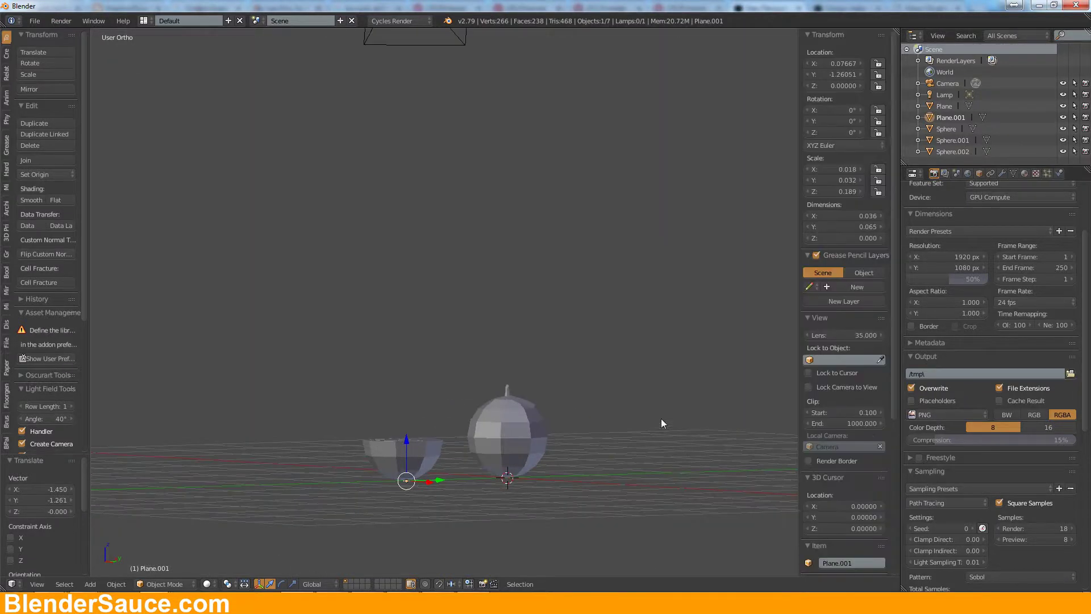
{"action": "scroll", "coordinate": [863, 472], "scroll_direction": "down", "scroll_amount": 8}
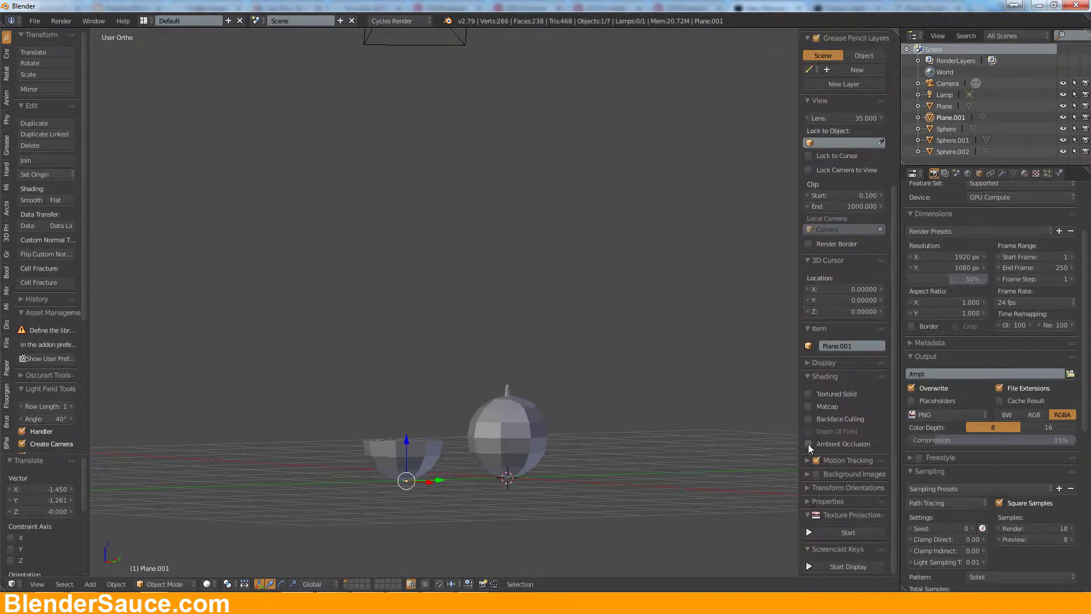
{"action": "left_click", "coordinate": [809, 444]}
Step: Raise the seed along Z in front view to the level of the halved fruit's cut surface
{"action": "middle_click_drag", "start_coordinate": [431, 444], "coordinate": [496, 324]}
{"action": "scroll", "coordinate": [496, 319], "scroll_direction": "up", "scroll_amount": 6}
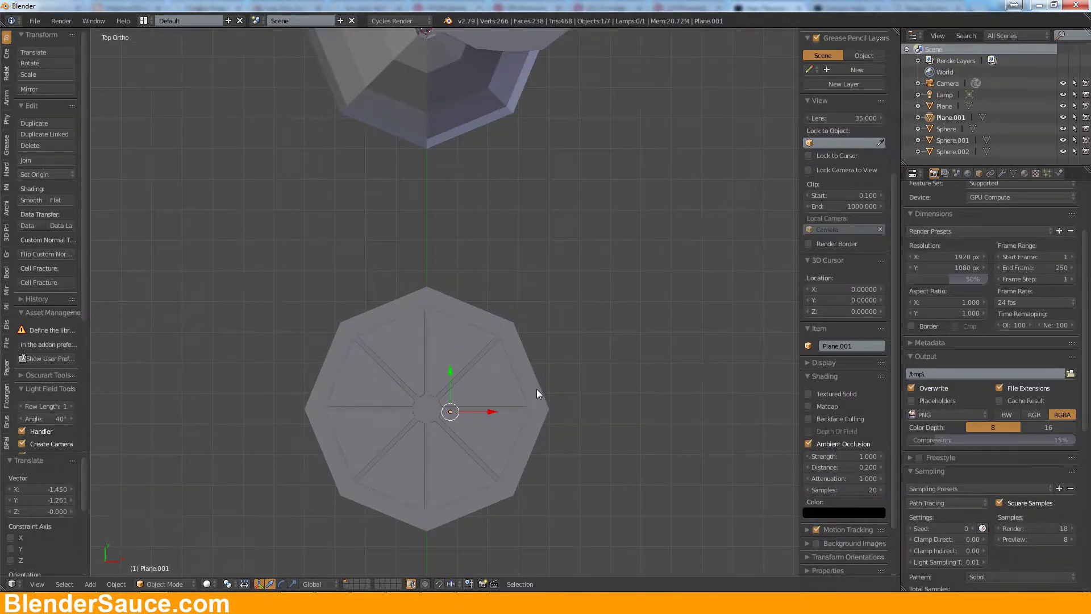
{"action": "key", "text": "KP_1"}
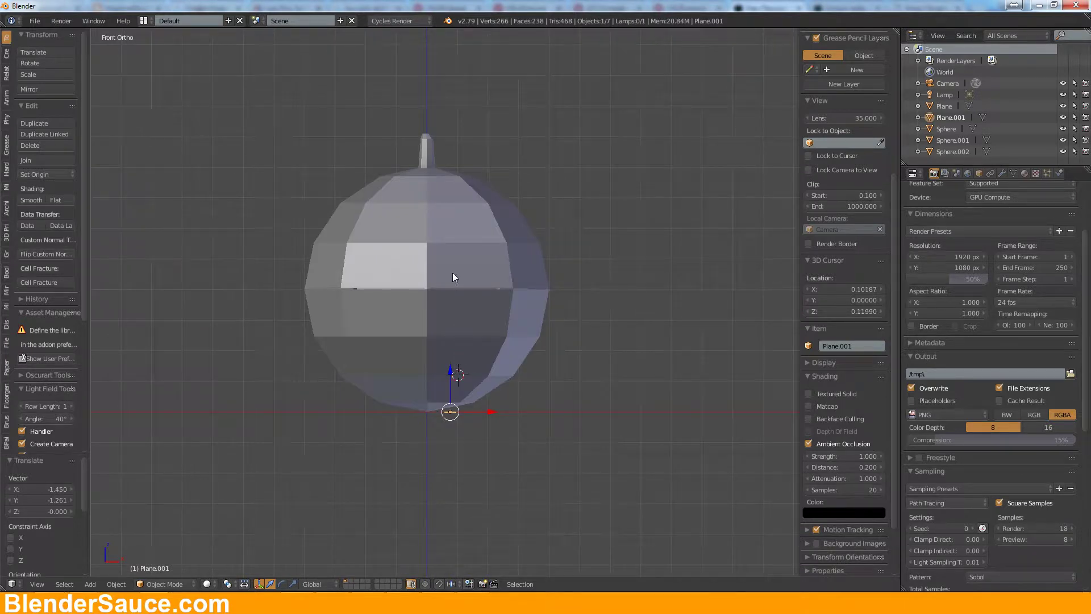
{"action": "left_click_drag", "start_coordinate": [451, 370], "coordinate": [448, 244]}
Step: Extrude all of the seed's faces about 0.003 along their normal to give it thickness
{"action": "middle_click_drag", "start_coordinate": [555, 284], "coordinate": [537, 390]}
{"action": "scroll", "coordinate": [492, 291], "scroll_direction": "up", "scroll_amount": 5}
{"action": "middle_click_drag", "start_coordinate": [500, 275], "coordinate": [434, 199]}
{"action": "scroll", "coordinate": [479, 262], "scroll_direction": "up", "scroll_amount": 5}
{"action": "key", "text": "Tab"}
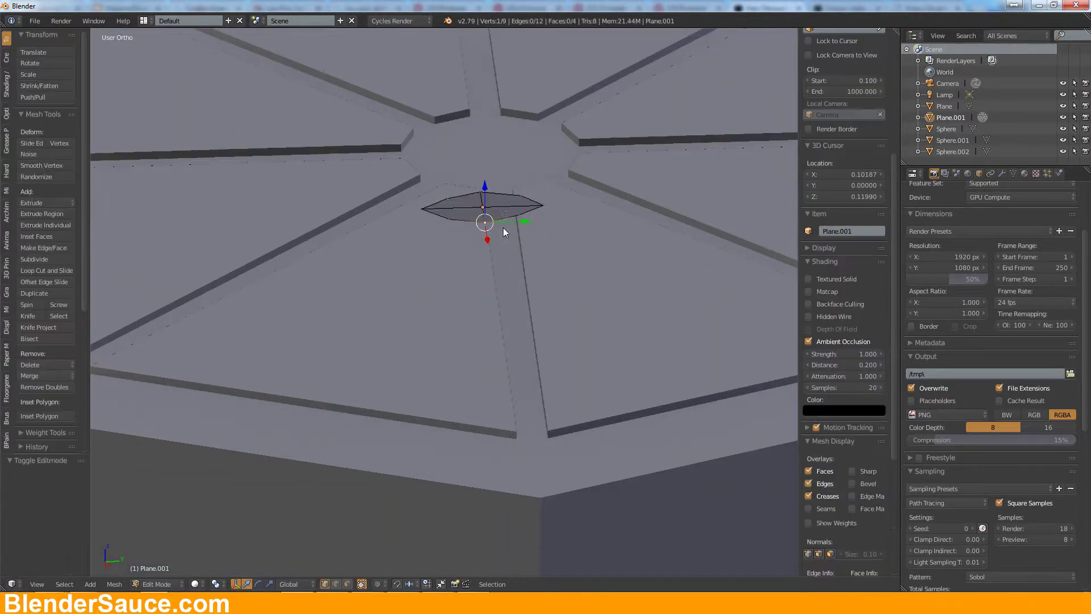
{"action": "key", "text": "a"}
{"action": "key", "text": "e"}
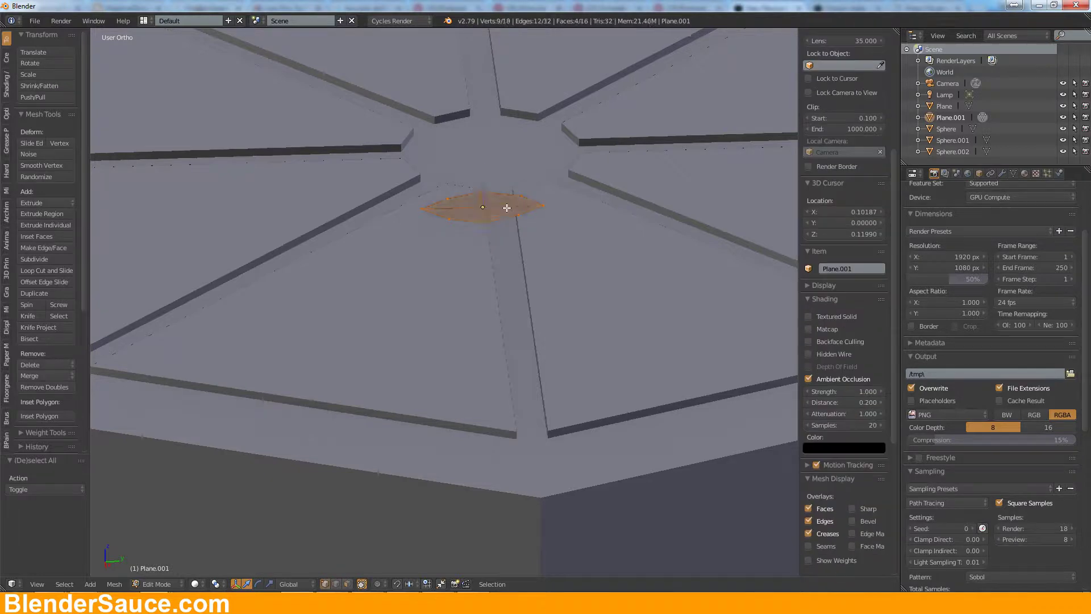
{"action": "left_click", "coordinate": [505, 206]}
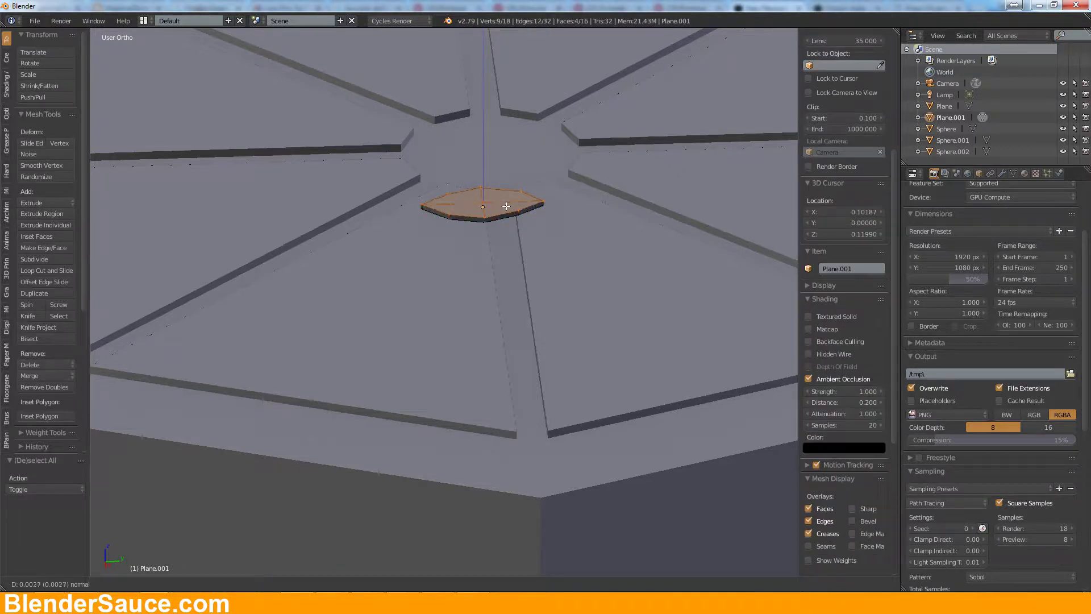
Step: Move the seed onto the segment just right of the upper vertical divider and rotate it about 16.9°
{"action": "key", "text": "Tab"}
{"action": "key", "text": "KP_7"}
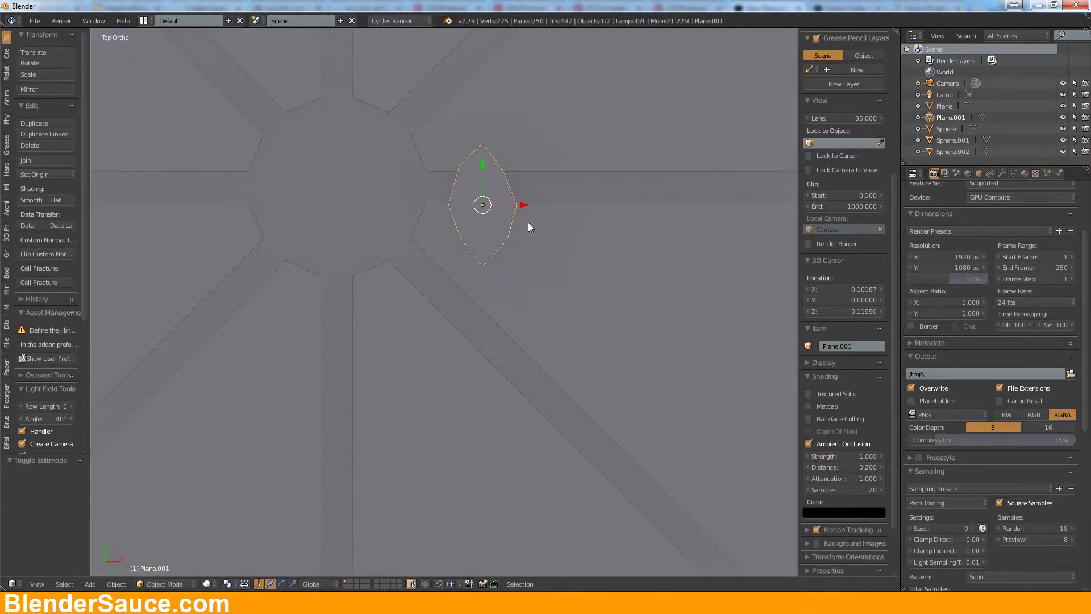
{"action": "scroll", "coordinate": [536, 232], "scroll_direction": "down", "scroll_amount": 3}
{"action": "key", "text": "g"}
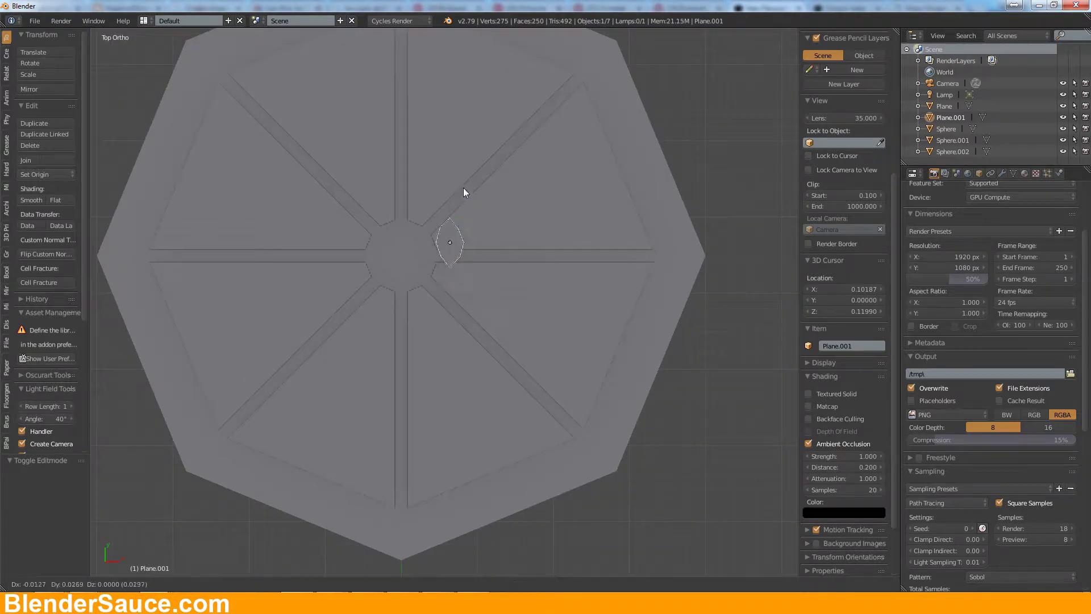
{"action": "left_click", "coordinate": [487, 112]}
{"action": "key", "text": "r"}
{"action": "left_click", "coordinate": [569, 156]}
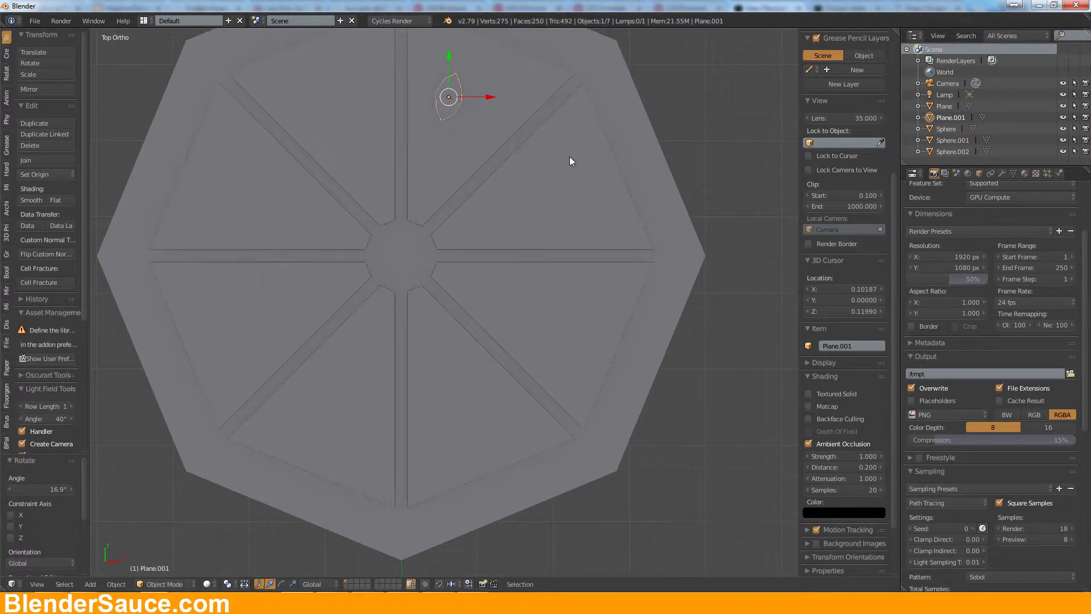
Step: Scale the seed by 0.82 and place a duplicate on the segment just left of the lower vertical divider
{"action": "key", "text": "s"}
{"action": "left_click", "coordinate": [549, 149]}
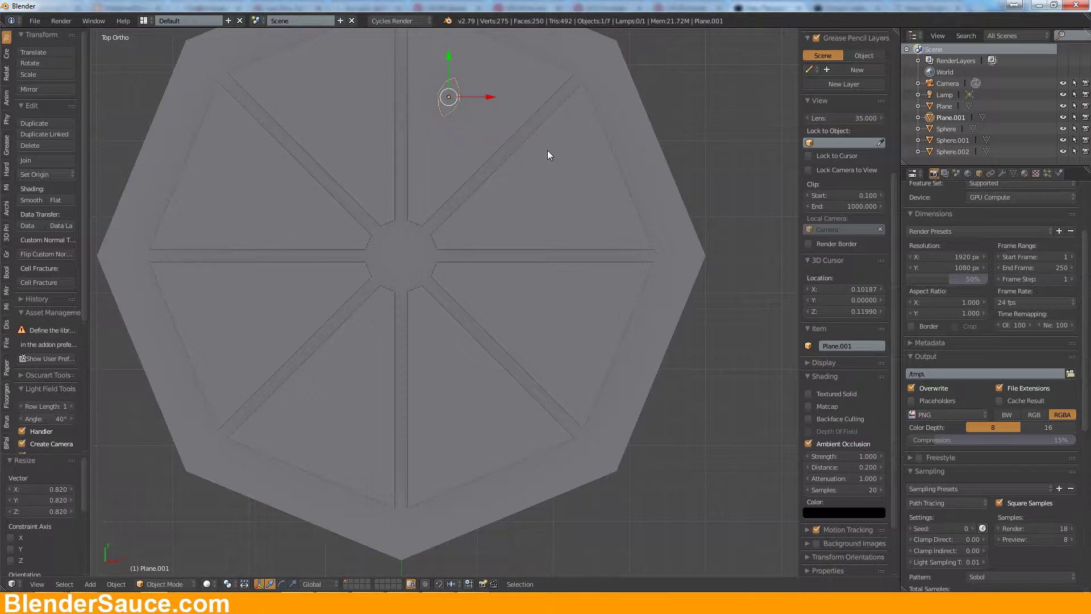
{"action": "key", "text": "shift+d"}
{"action": "left_click", "coordinate": [432, 437]}
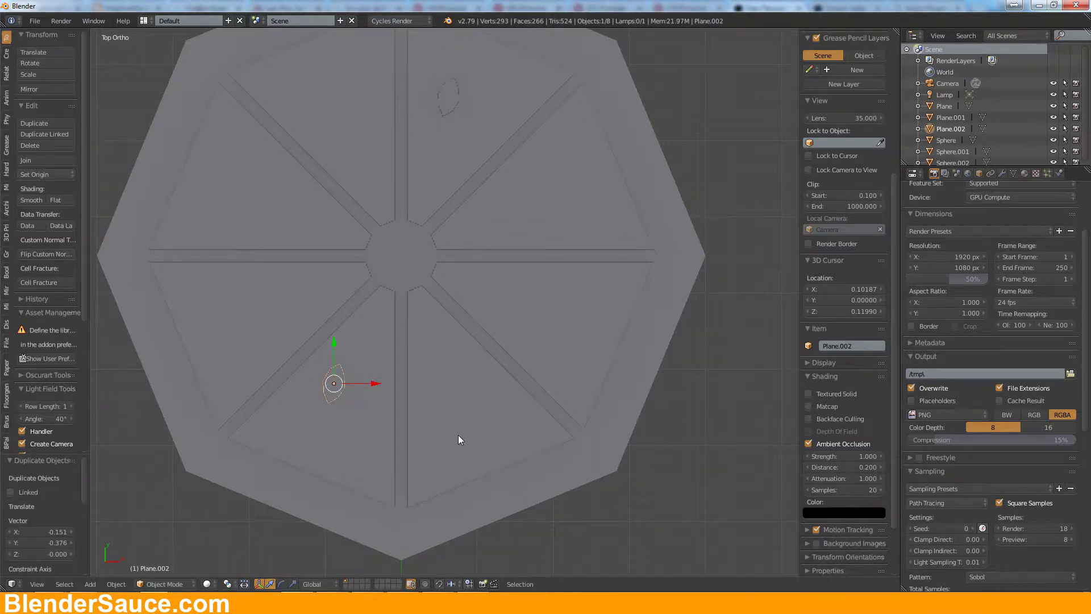
Step: Duplicate the seed onto the segment just right of the lower vertical divider and rotate the copy about -52.7°
{"action": "key", "text": "shift+d"}
{"action": "left_click", "coordinate": [571, 430]}
{"action": "key", "text": "r"}
{"action": "left_click", "coordinate": [561, 295]}
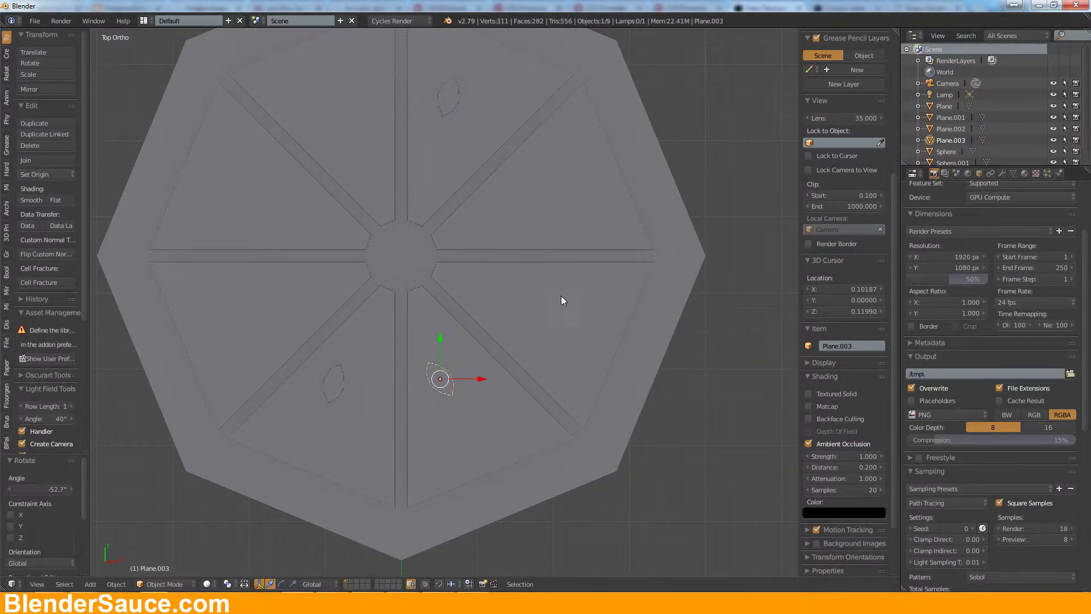
Step: Duplicate the rotated seed within the same segment, offset about 0.066 along X and -0.054 along Y
{"action": "key", "text": "shift+f"}
{"action": "key", "text": "Escape"}
{"action": "key", "text": "shift+d"}
{"action": "left_click", "coordinate": [491, 345]}
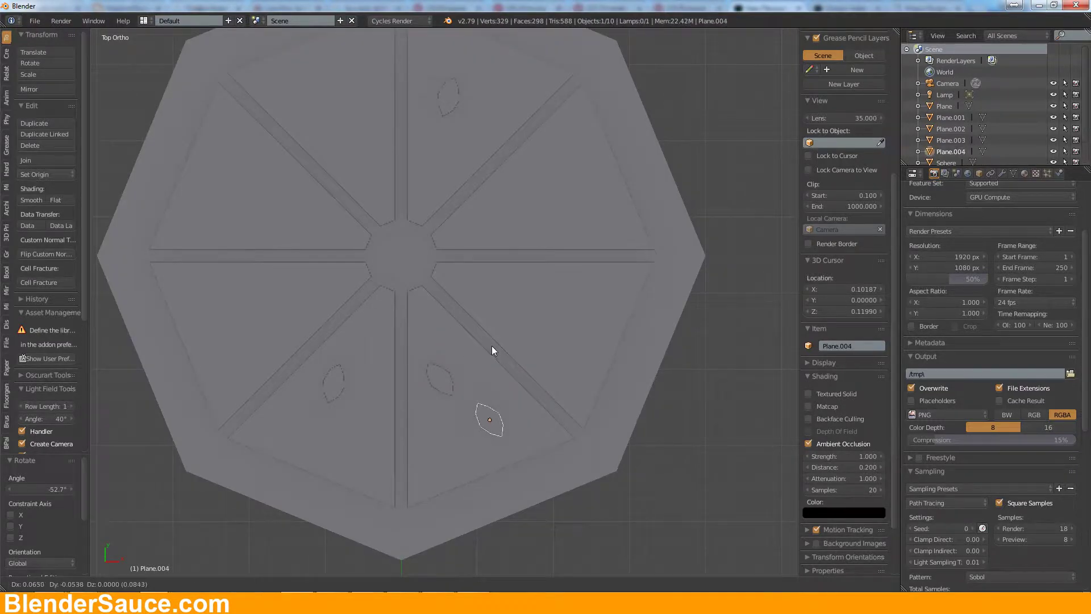
Step: Select the halved fruit's rind, its segments and all four seeds, and put them in a new group
{"action": "middle_click_drag", "start_coordinate": [568, 223], "coordinate": [526, 202]}
{"action": "scroll", "coordinate": [526, 202], "scroll_direction": "down", "scroll_amount": 3}
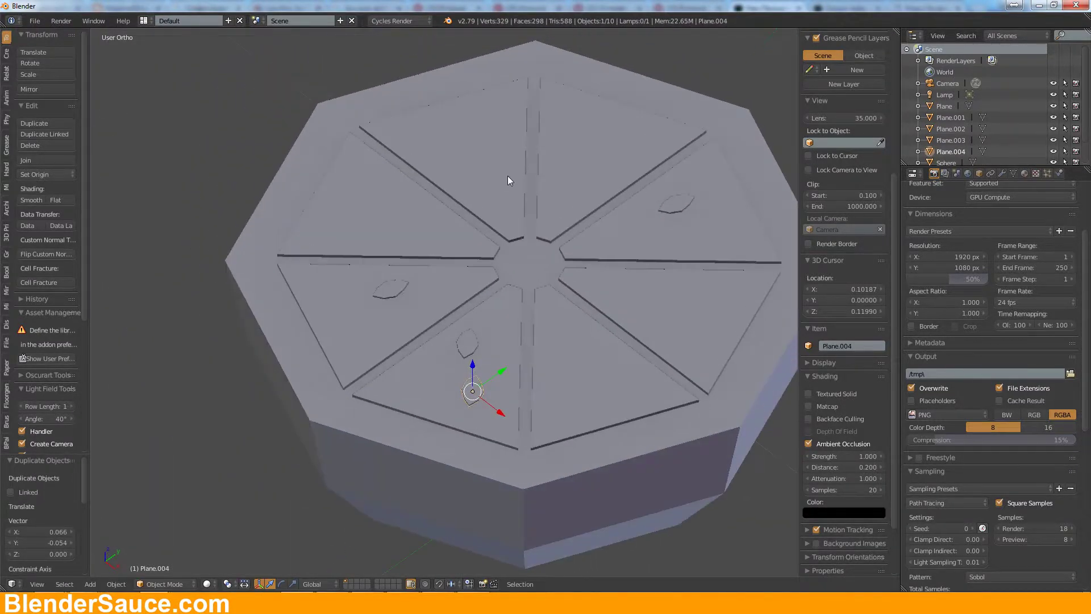
{"action": "middle_click_drag", "start_coordinate": [575, 249], "coordinate": [492, 216]}
{"action": "scroll", "coordinate": [493, 212], "scroll_direction": "down", "scroll_amount": 4}
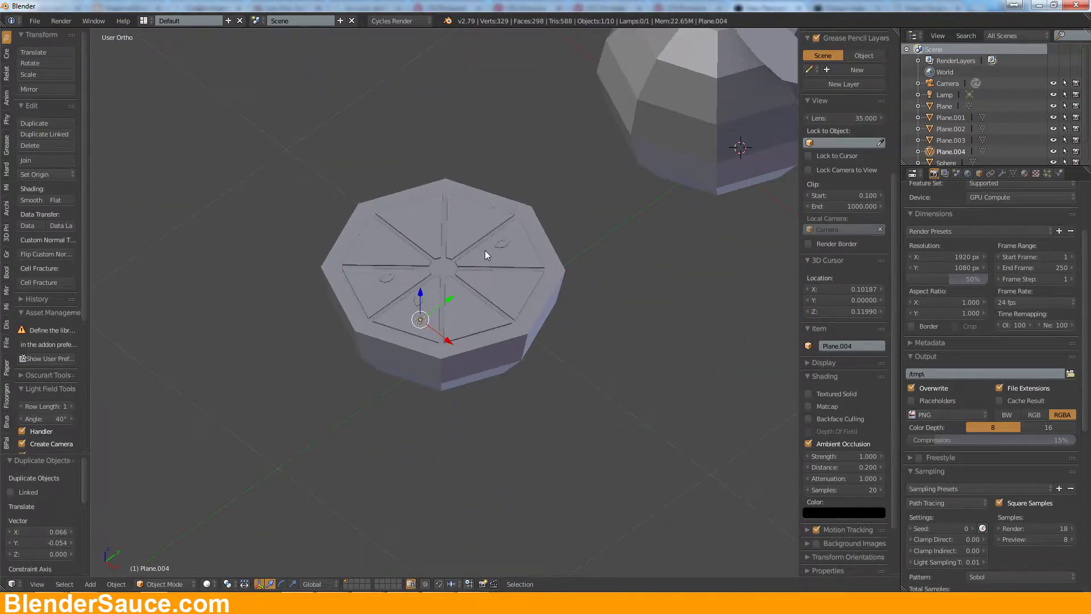
{"action": "right_click", "coordinate": [394, 284], "text": "shift"}
{"action": "right_click", "coordinate": [392, 281], "text": "shift"}
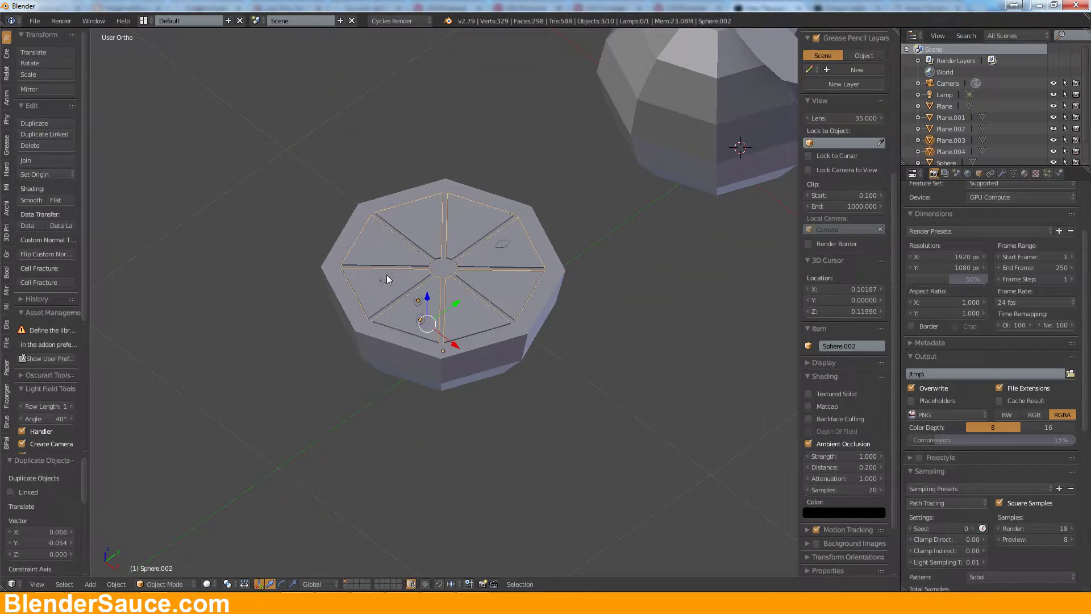
{"action": "right_click", "coordinate": [441, 263], "text": "shift"}
{"action": "right_click", "coordinate": [512, 244], "text": "shift"}
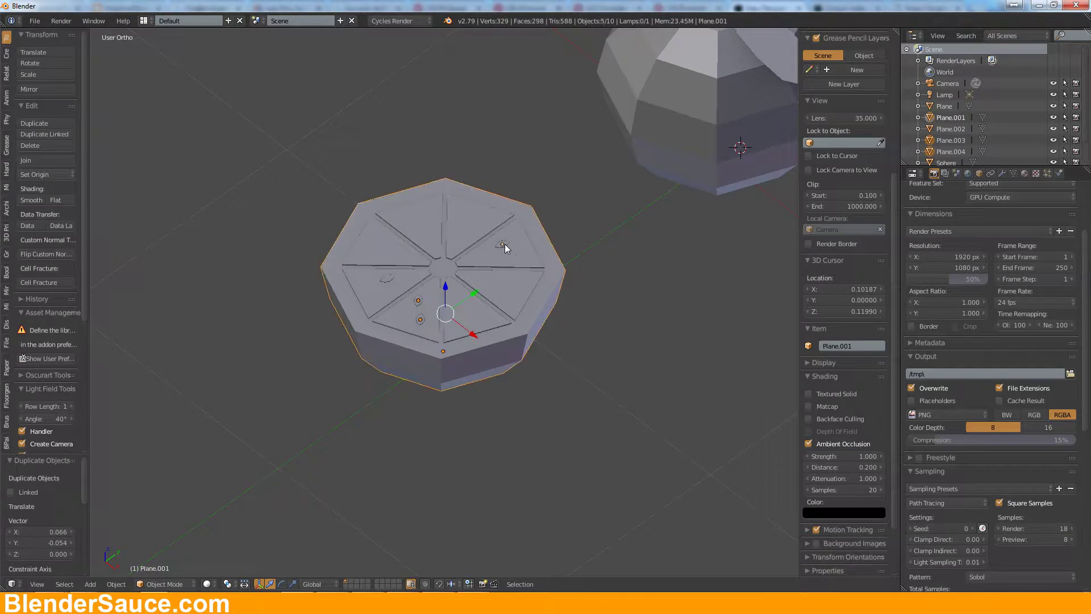
{"action": "right_click", "coordinate": [383, 279], "text": "shift"}
{"action": "right_click", "coordinate": [432, 244], "text": "shift"}
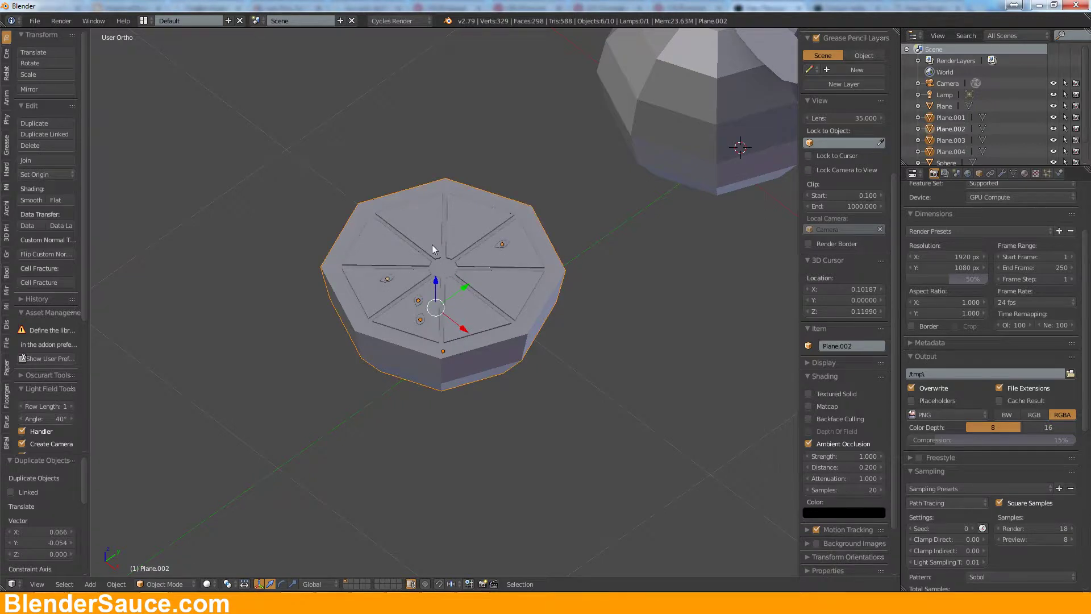
{"action": "key", "text": "ctrl+g"}
Step: Rotate the grouped halved fruit about 60.6° in the angled view so it stands tilted on its side
{"action": "middle_click_drag", "start_coordinate": [443, 250], "coordinate": [500, 233]}
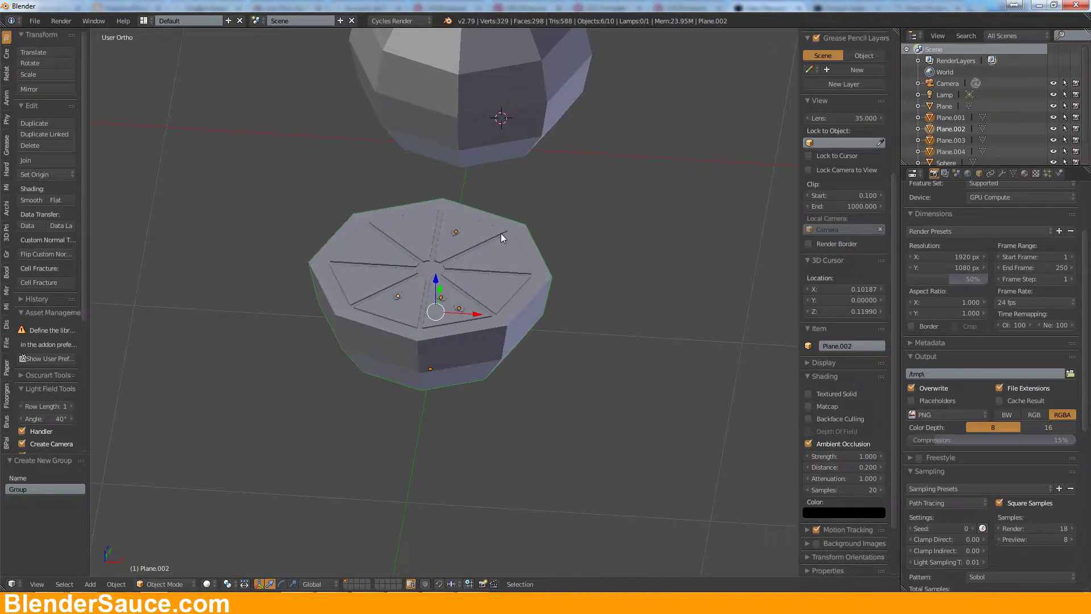
{"action": "key", "text": "r"}
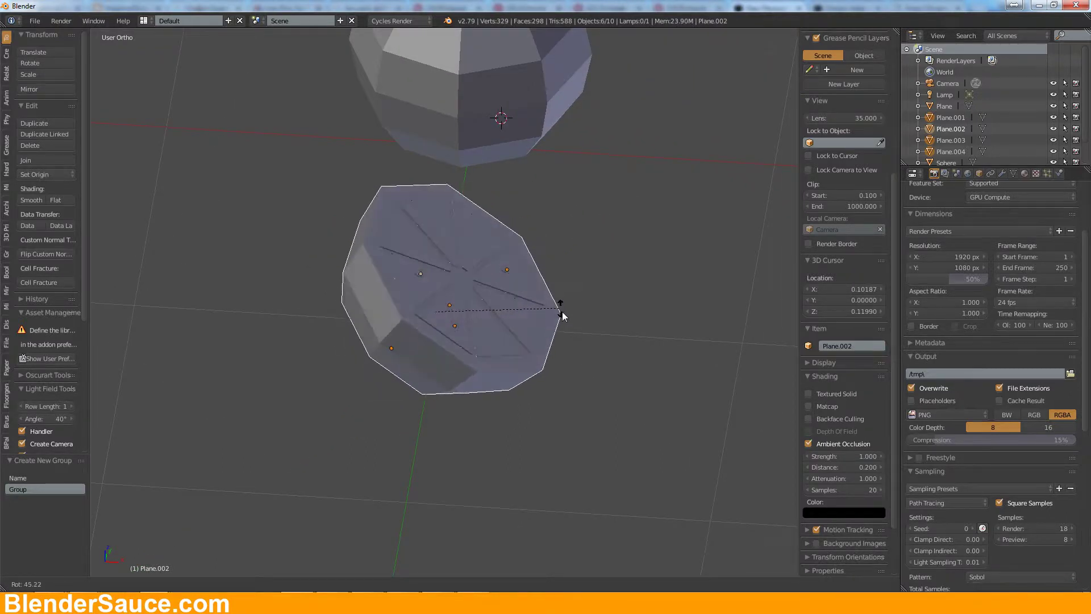
{"action": "left_click", "coordinate": [568, 343]}
Step: Move the halved fruit in top view about 0.42 along X and 0.65 along Y, close to the whole fruit
{"action": "middle_click_drag", "start_coordinate": [597, 259], "coordinate": [544, 266]}
{"action": "key", "text": "KP_7"}
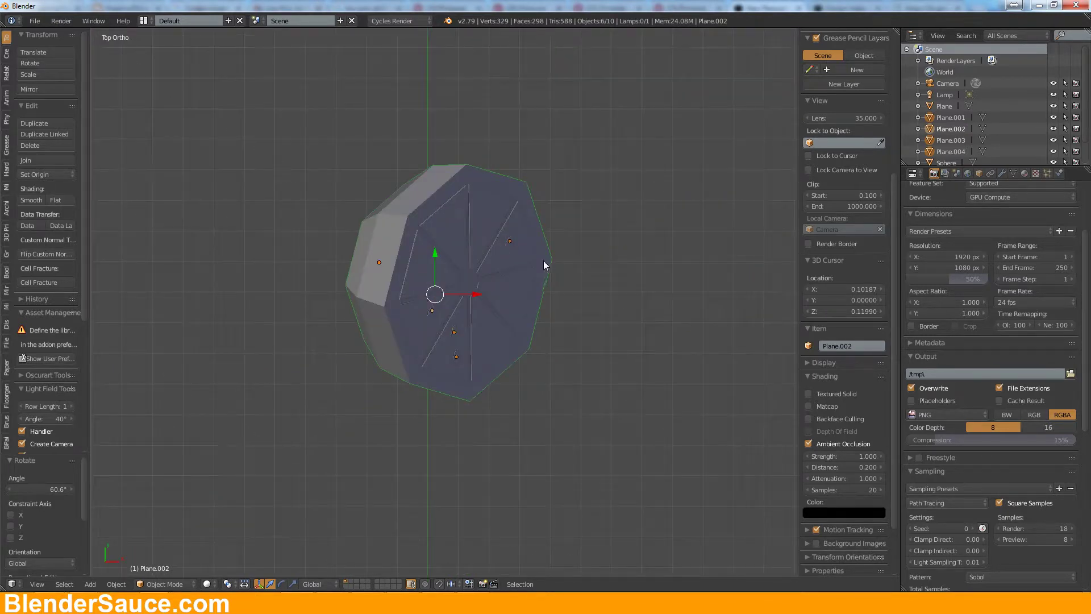
{"action": "key", "text": "g"}
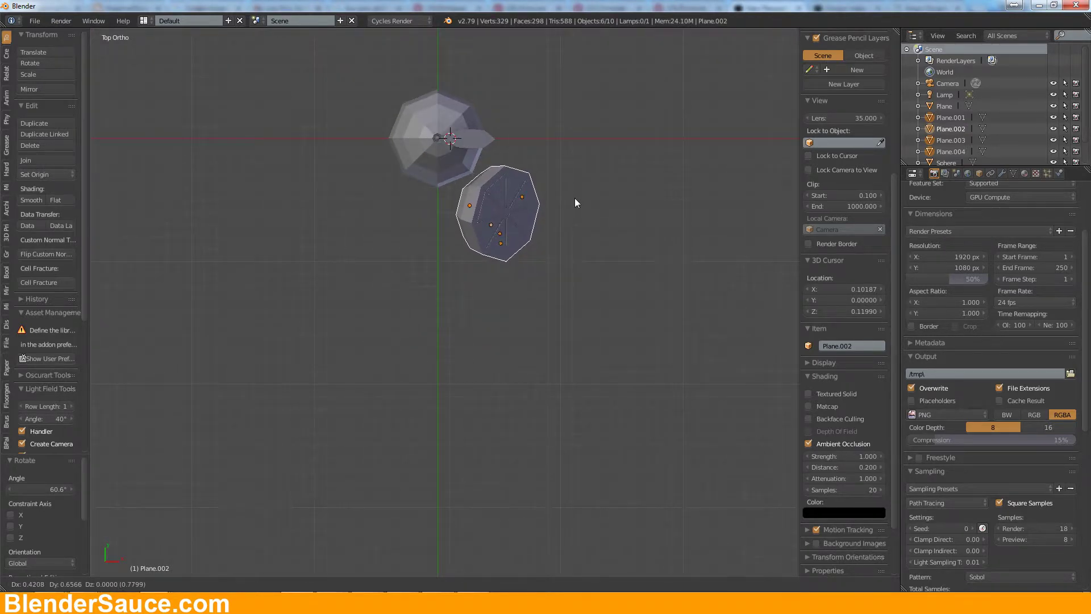
{"action": "left_click", "coordinate": [574, 198]}
Step: Shift the halved fruit about -0.13 along Y and rotate it -13° around the global Z axis
{"action": "middle_click_drag", "start_coordinate": [635, 254], "coordinate": [572, 233]}
{"action": "scroll", "coordinate": [548, 195], "scroll_direction": "up", "scroll_amount": 5}
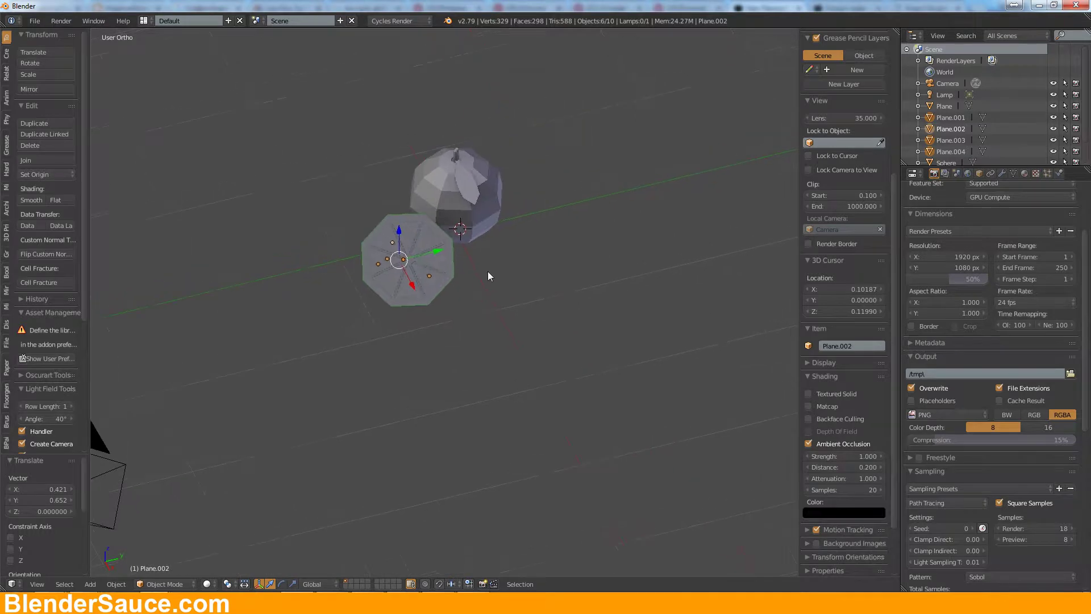
{"action": "middle_click_drag", "start_coordinate": [618, 248], "coordinate": [559, 301]}
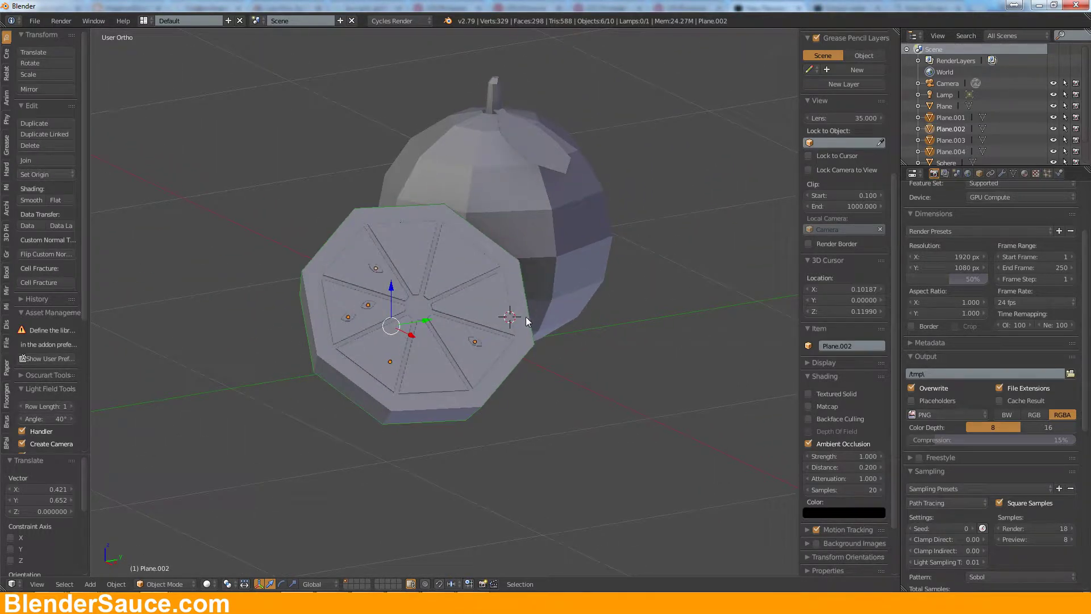
{"action": "left_click_drag", "start_coordinate": [433, 322], "coordinate": [397, 320]}
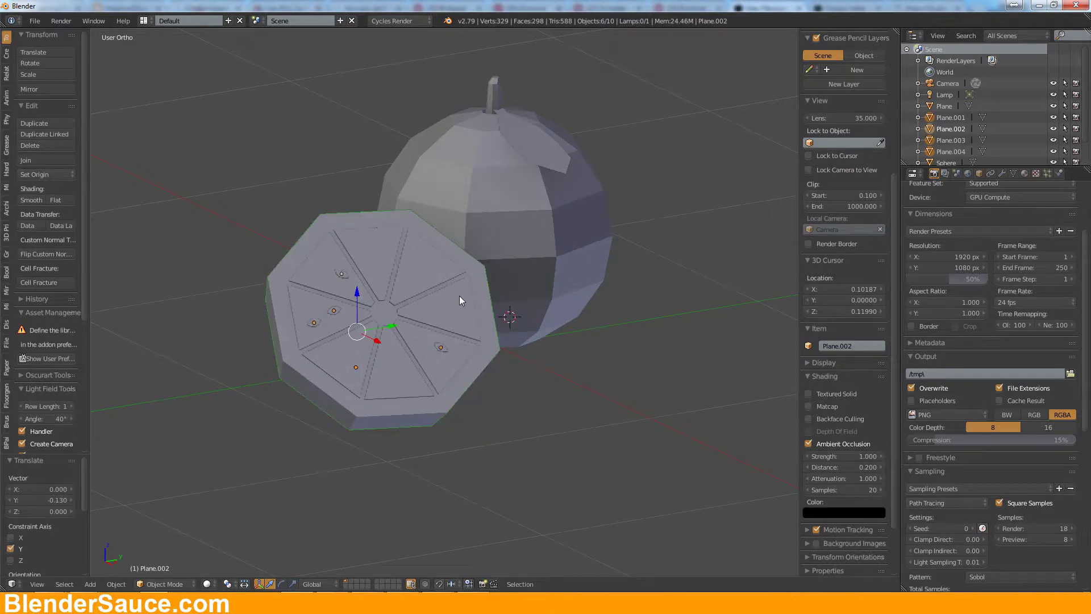
{"action": "key", "text": "r"}
{"action": "key", "text": "z"}
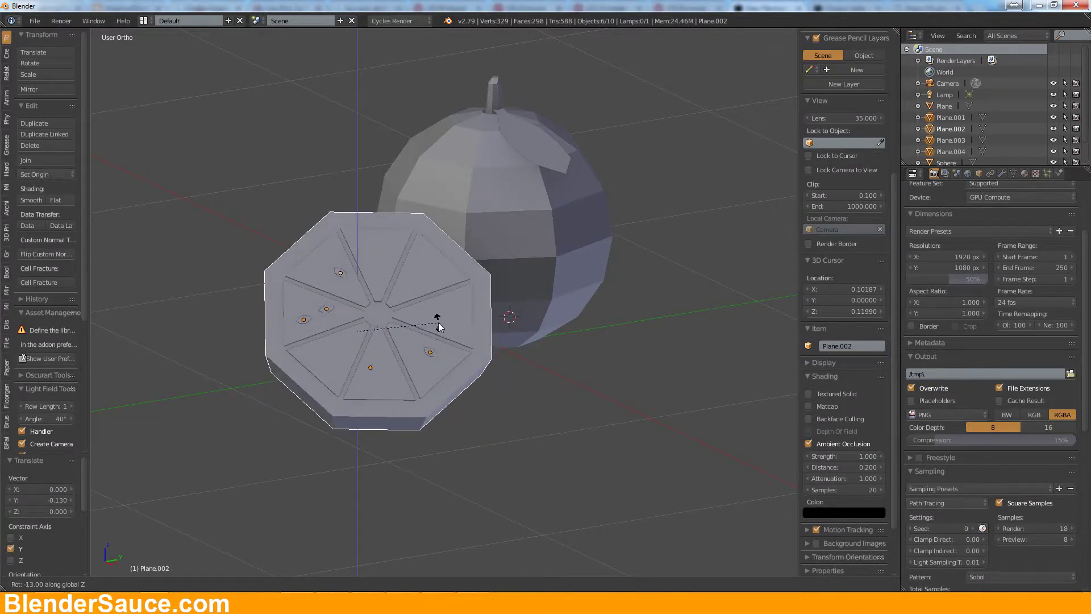
{"action": "left_click", "coordinate": [439, 323]}
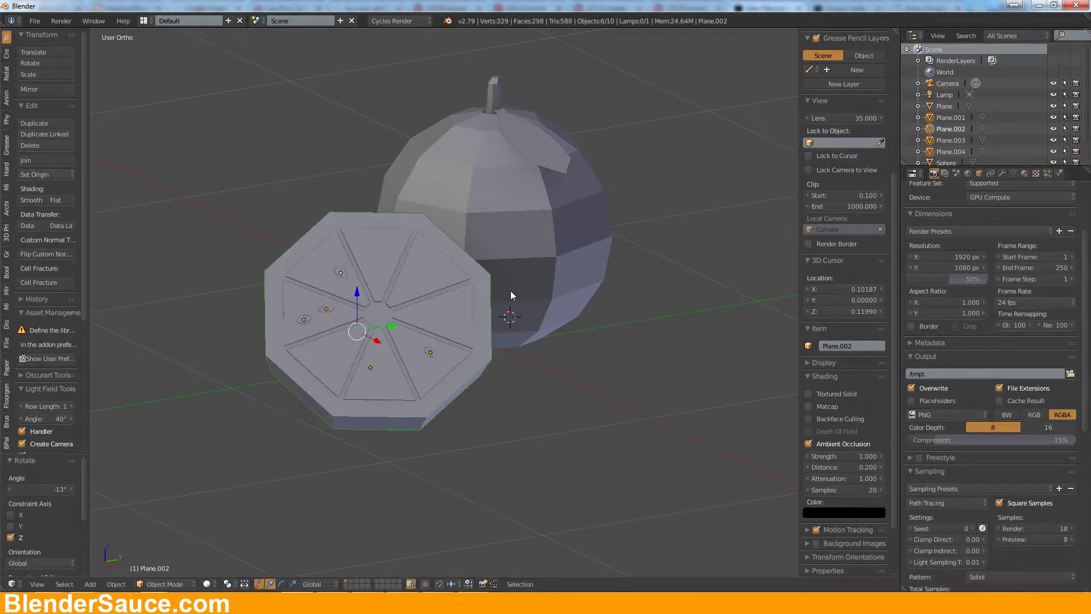
Step: Align the camera to the current view and fly it back and upward until both fruits are framed
{"action": "key", "text": "ctrl+alt+KP_0"}
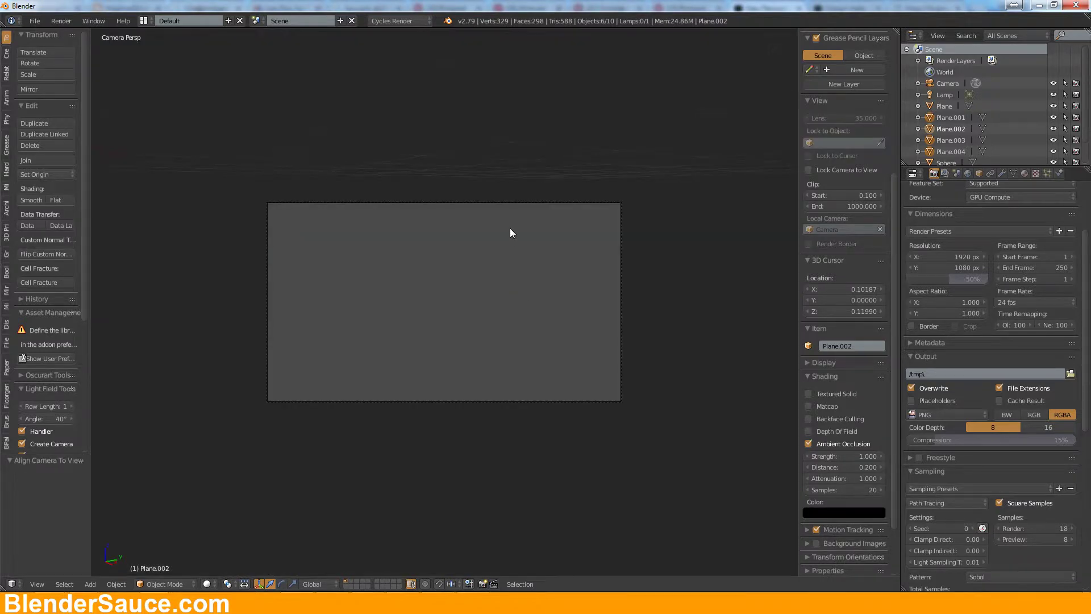
{"action": "right_click", "coordinate": [506, 203]}
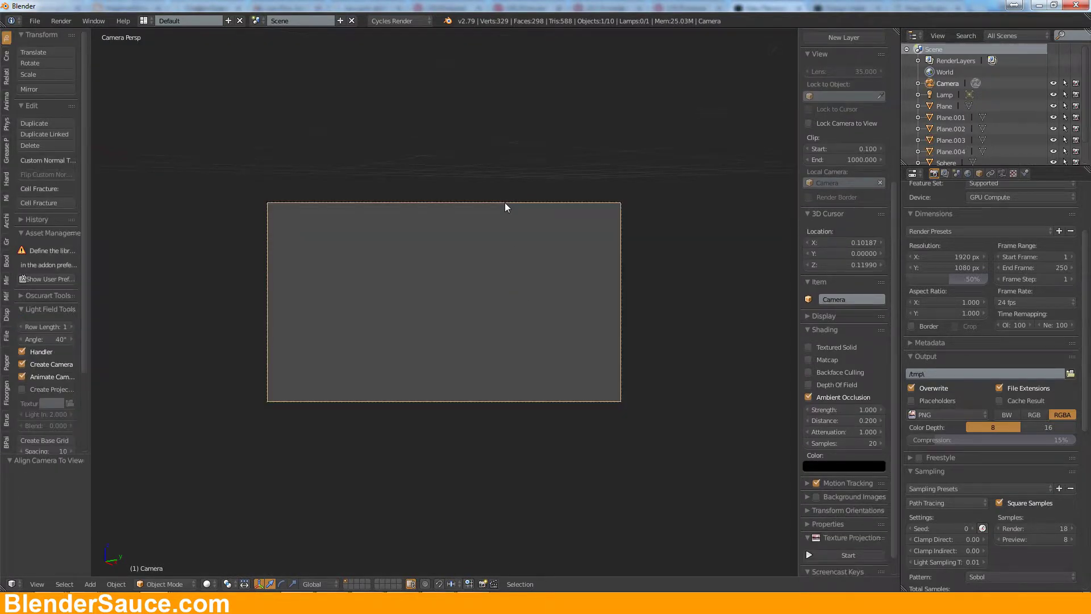
{"action": "key", "text": "shift+f"}
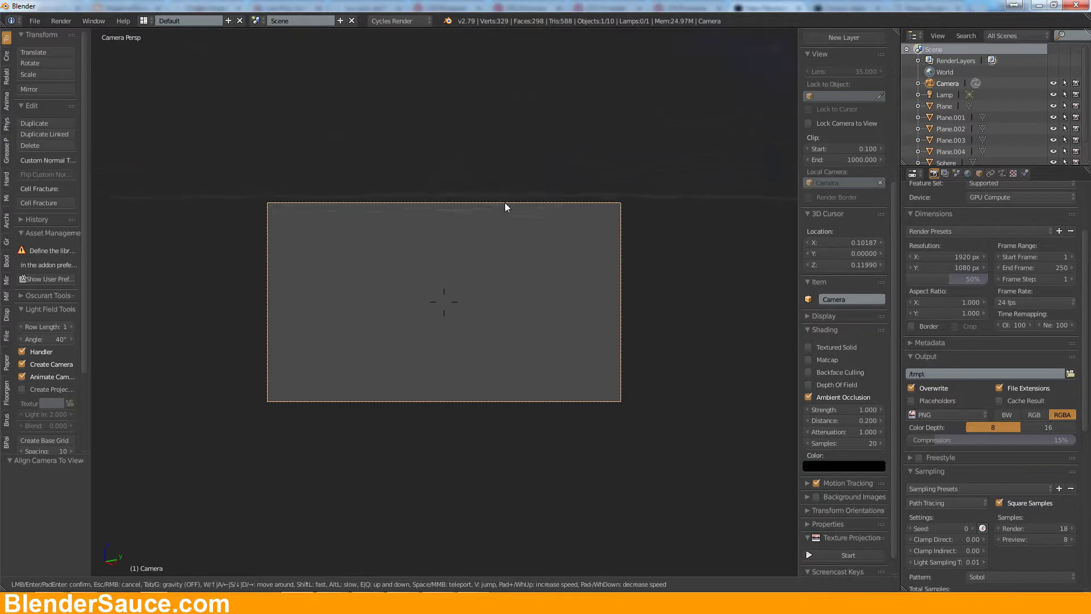
{"action": "key", "text": "s"}
{"action": "key", "text": "s"}
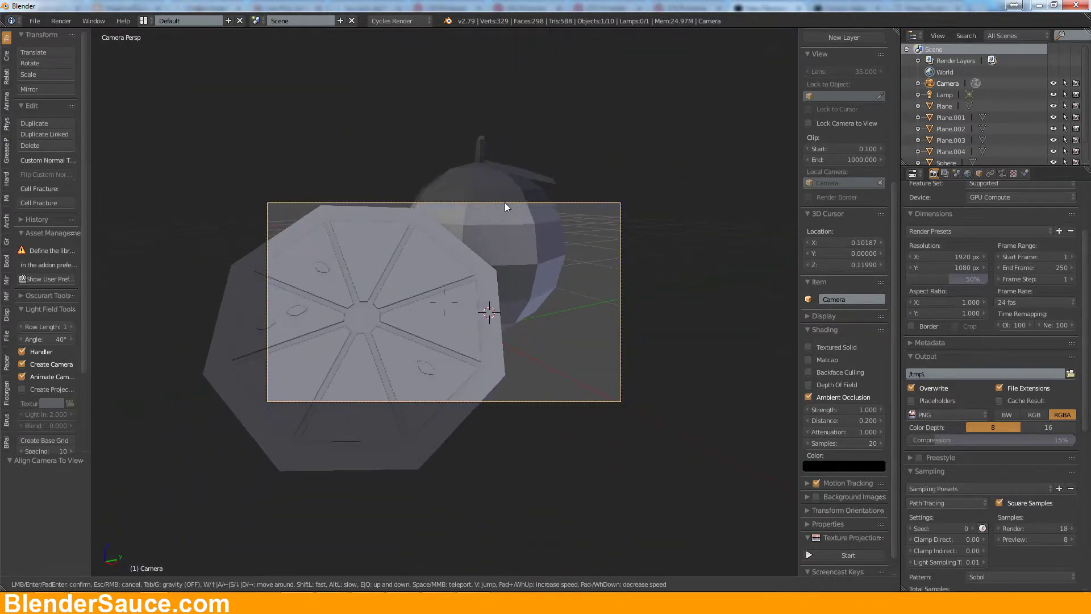
{"action": "key", "text": "s"}
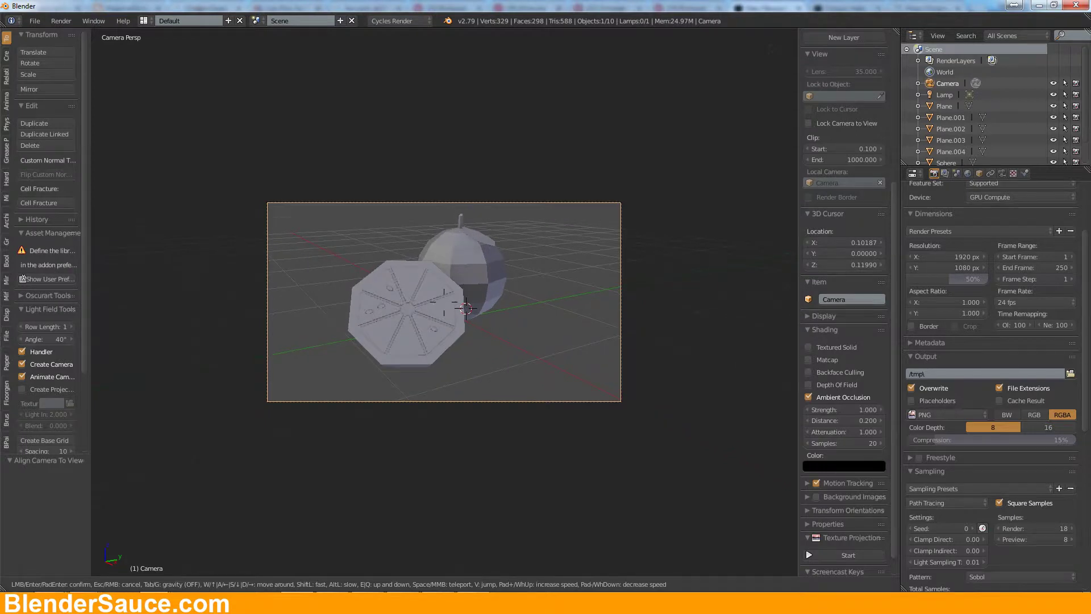
{"action": "key", "text": "s"}
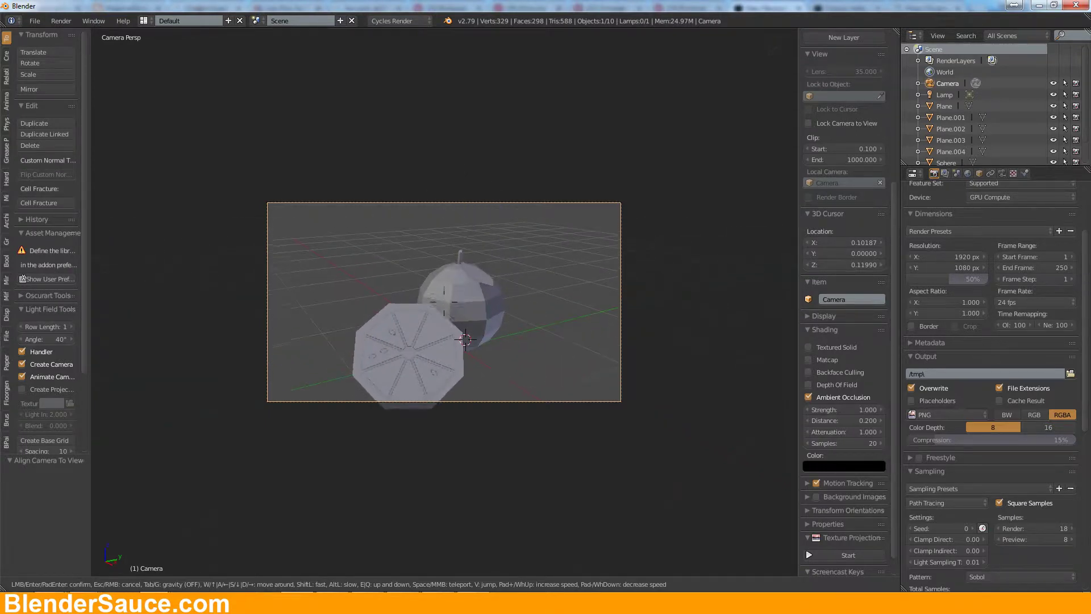
{"action": "key", "text": "q"}
{"action": "key", "text": "a"}
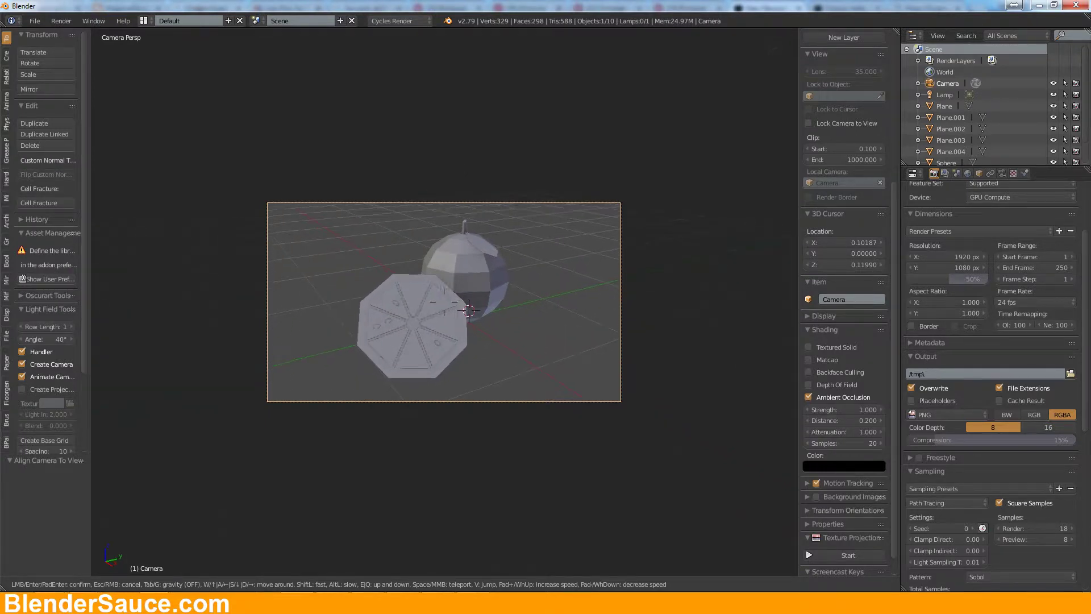
{"action": "left_click", "coordinate": [467, 329]}
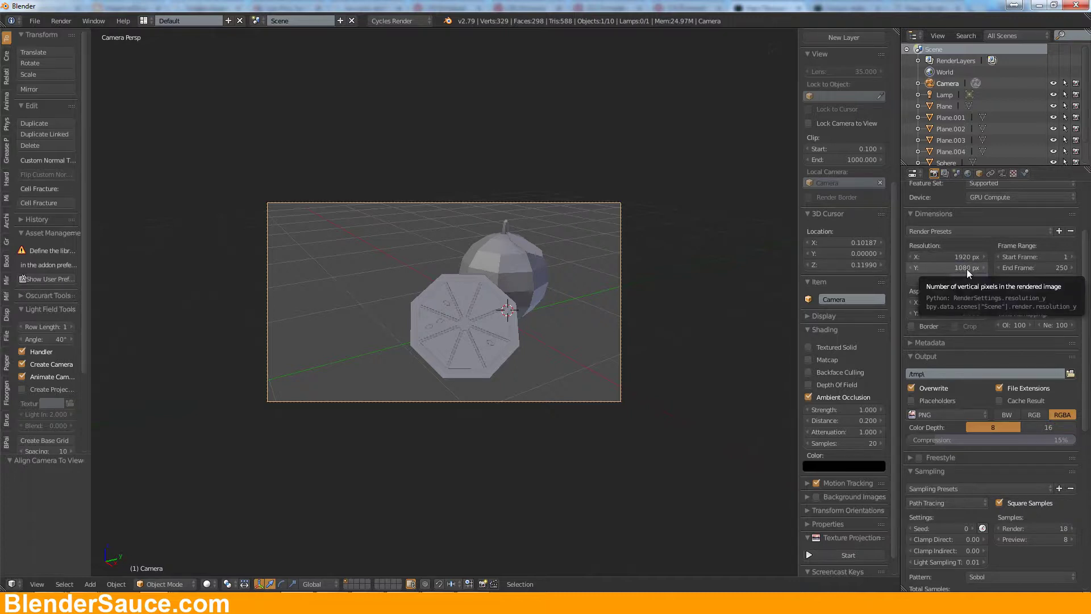
Step: Select the halved fruit's segments, split the 3D view horizontally and turn the upper area into a Node Editor
{"action": "right_click", "coordinate": [482, 304]}
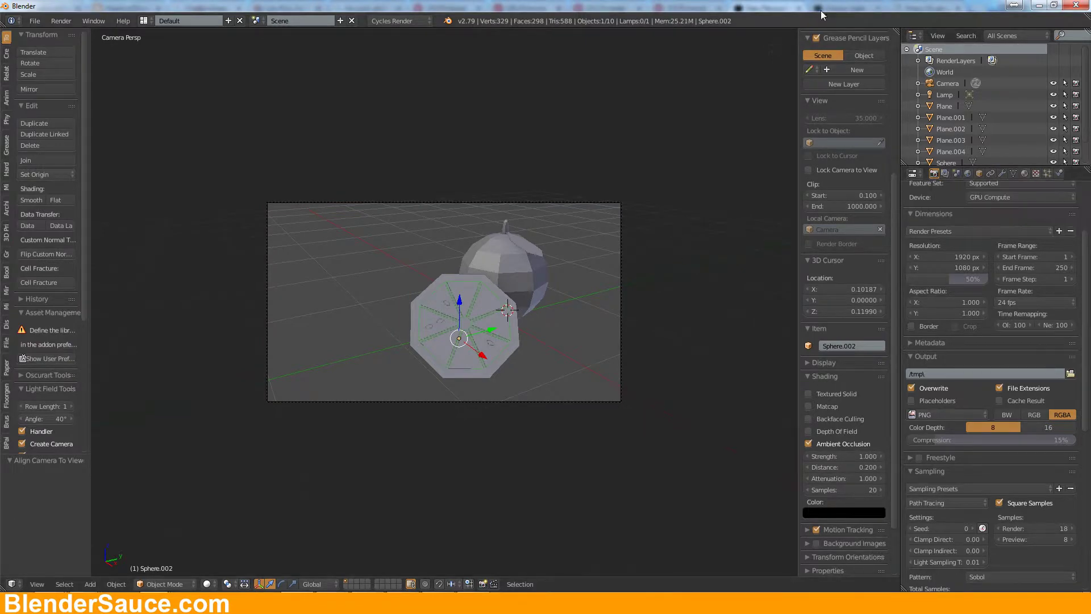
{"action": "left_click_drag", "start_coordinate": [896, 28], "coordinate": [569, 317]}
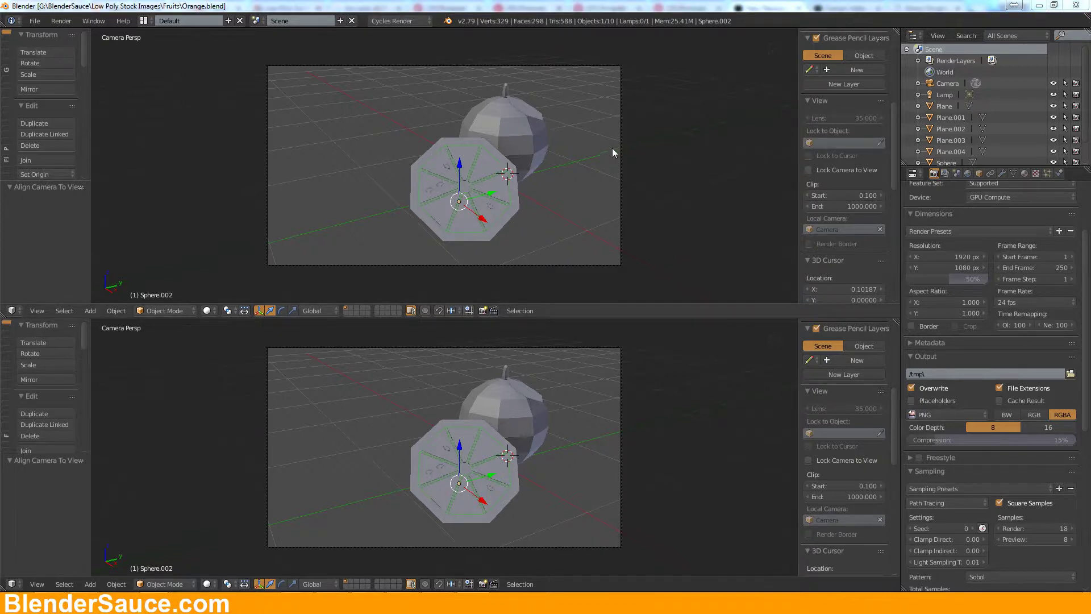
{"action": "left_click", "coordinate": [12, 310]}
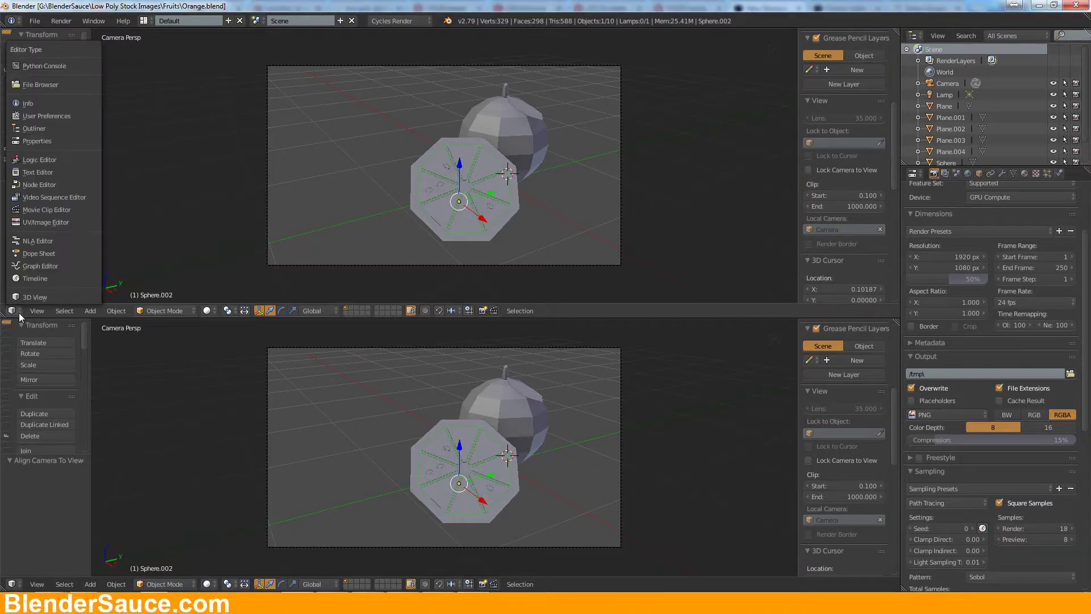
{"action": "left_click", "coordinate": [59, 184]}
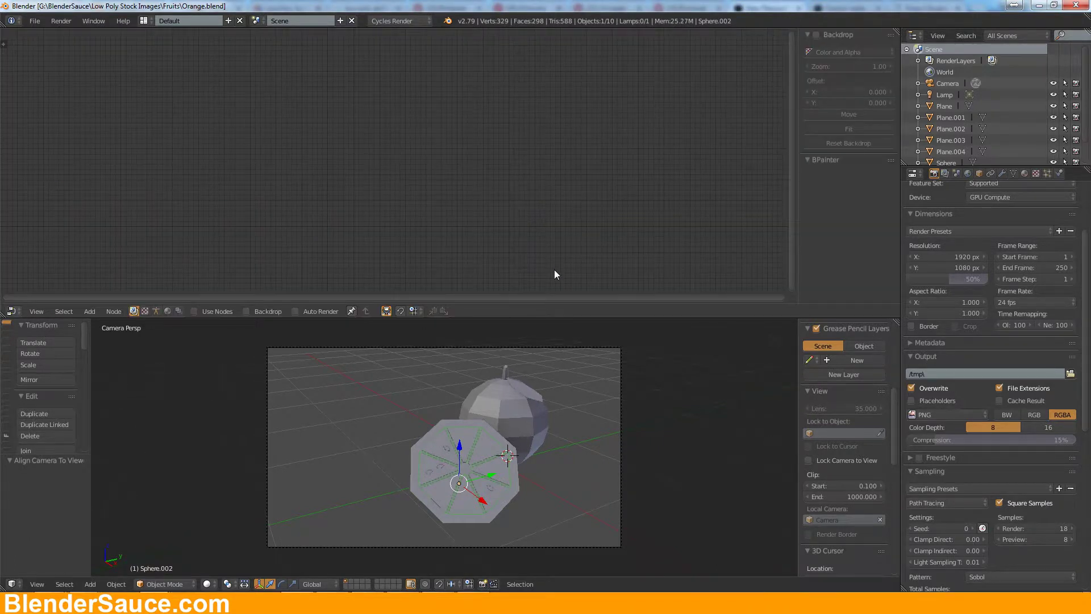
Step: Show material nodes in the Node Editor and create a new material for the halved fruit's segments
{"action": "left_click", "coordinate": [168, 311]}
{"action": "left_click", "coordinate": [1025, 174]}
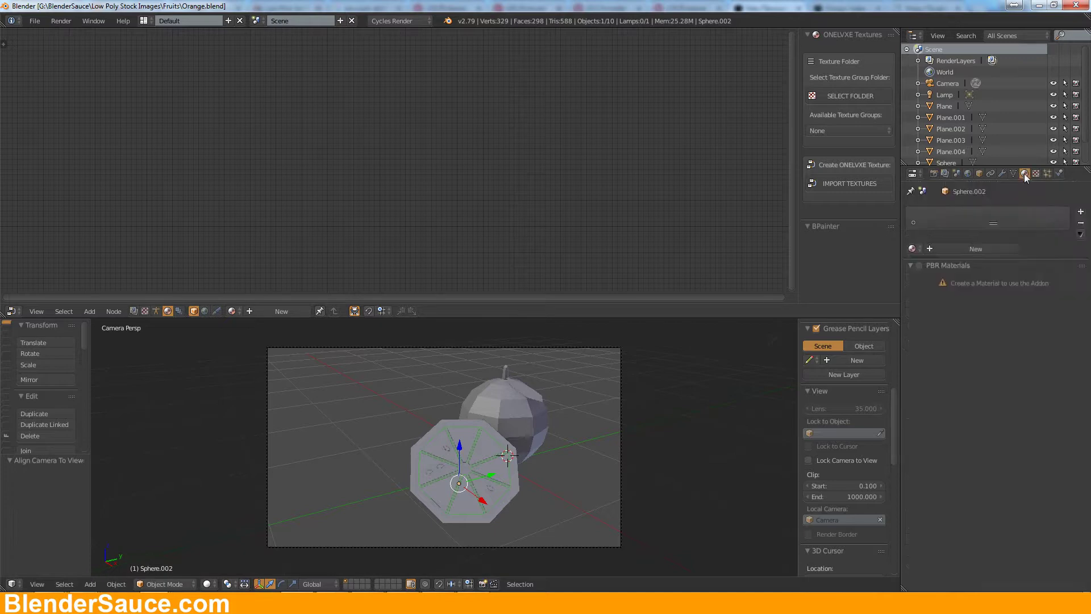
{"action": "left_click", "coordinate": [943, 249]}
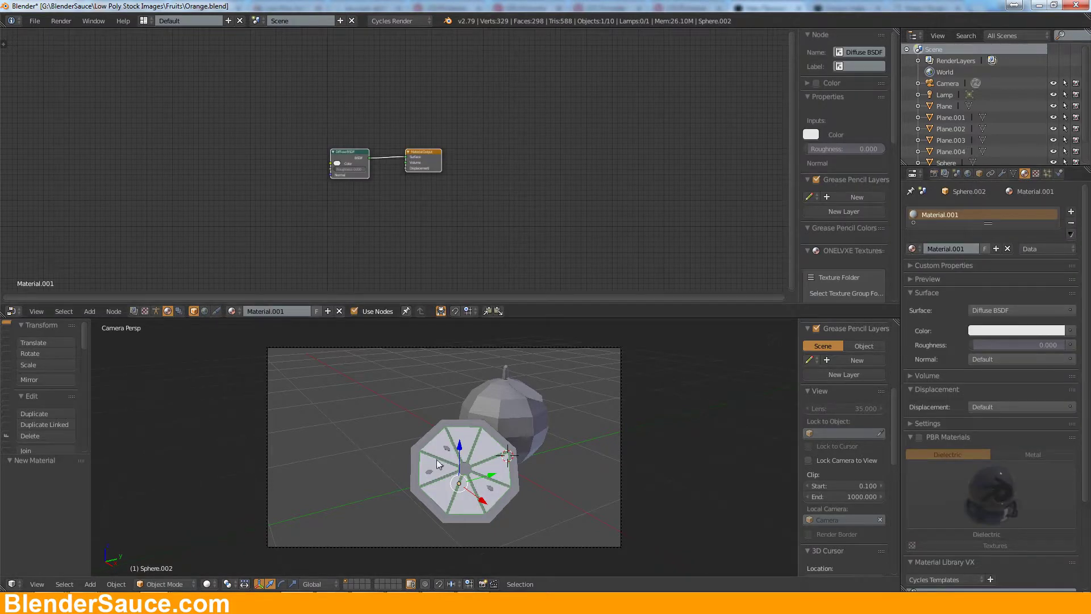
Step: Keep the segments selected and set the 3D view's viewport shading to Material
{"action": "right_click", "coordinate": [490, 453]}
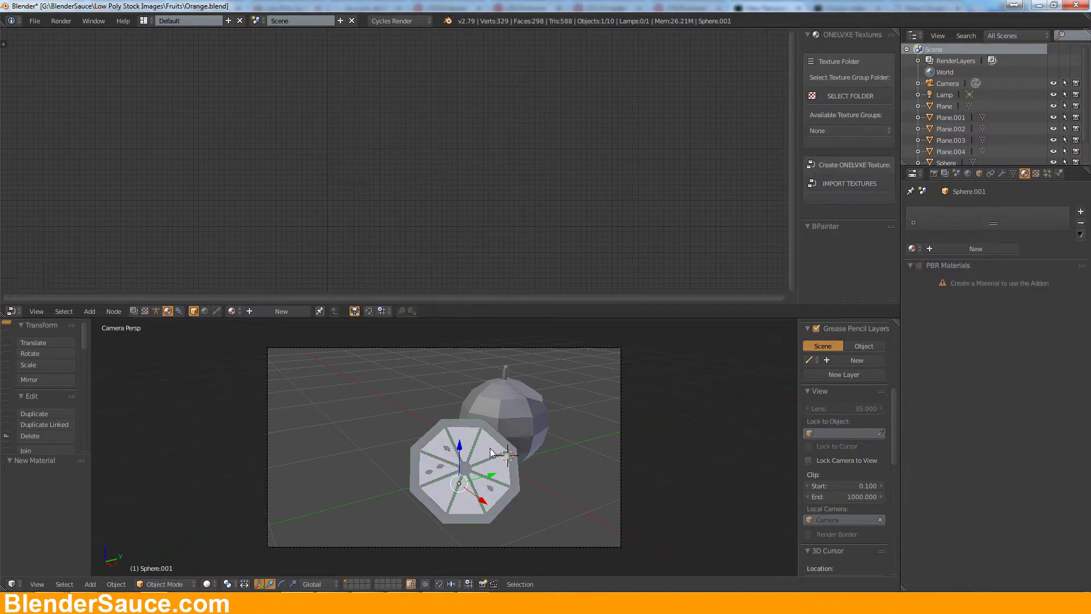
{"action": "key", "text": "ctrl+z"}
{"action": "left_click", "coordinate": [208, 584]}
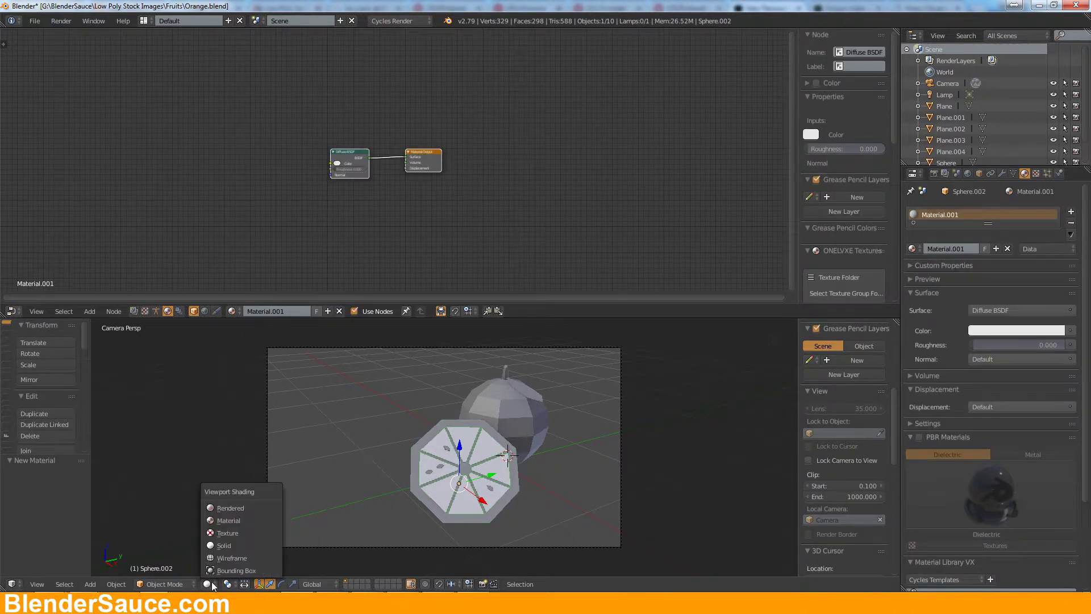
{"action": "left_click", "coordinate": [237, 520]}
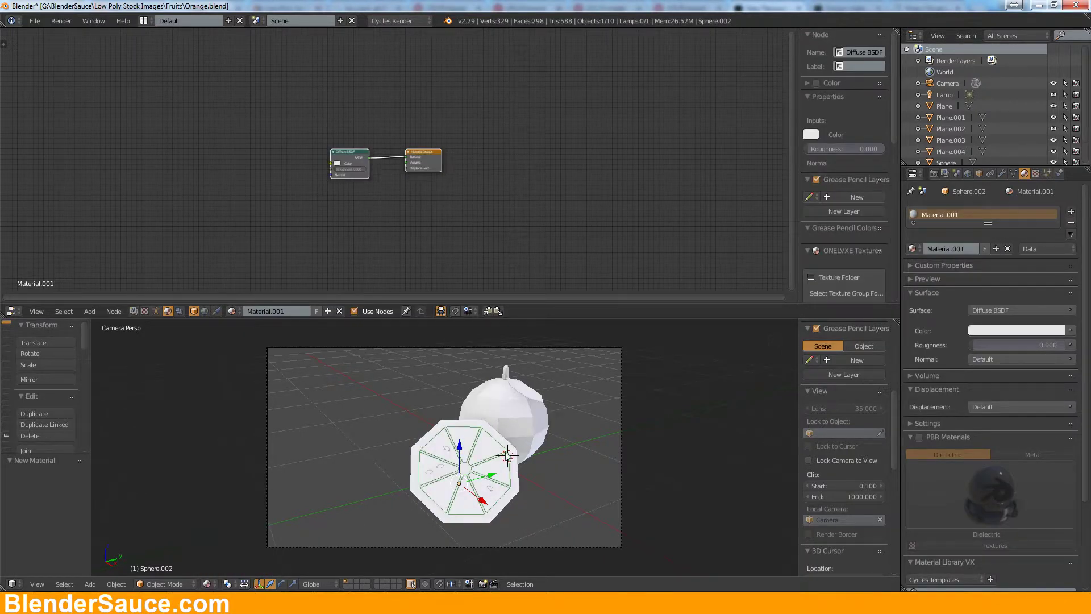
Step: Move the Material Output and Diffuse BSDF nodes over to make room for new nodes ahead of them
{"action": "scroll", "coordinate": [507, 456], "scroll_direction": "up", "scroll_amount": 4}
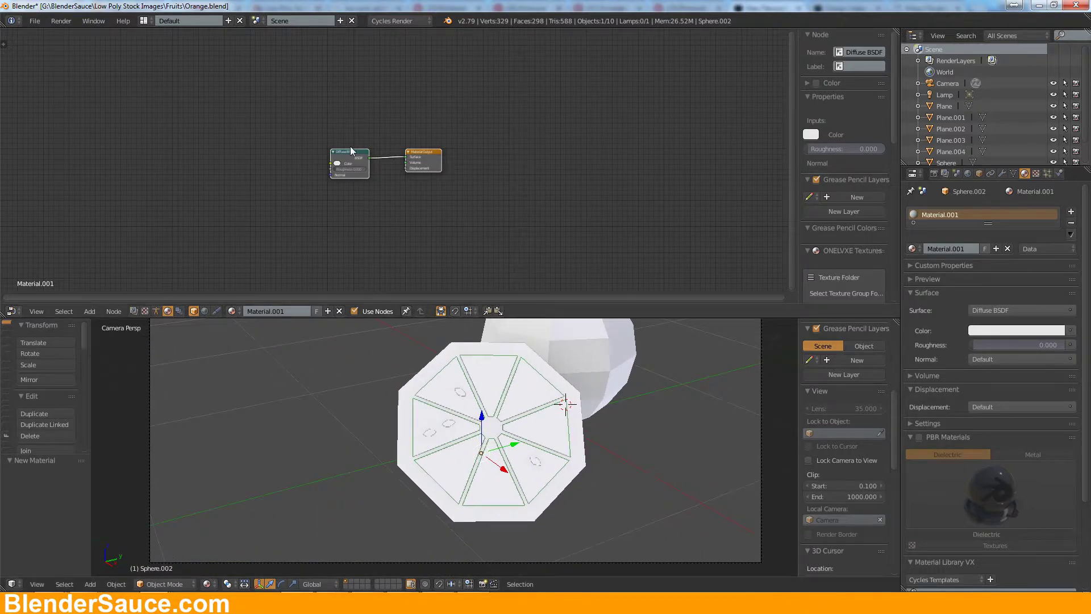
{"action": "left_click_drag", "start_coordinate": [426, 157], "coordinate": [641, 150]}
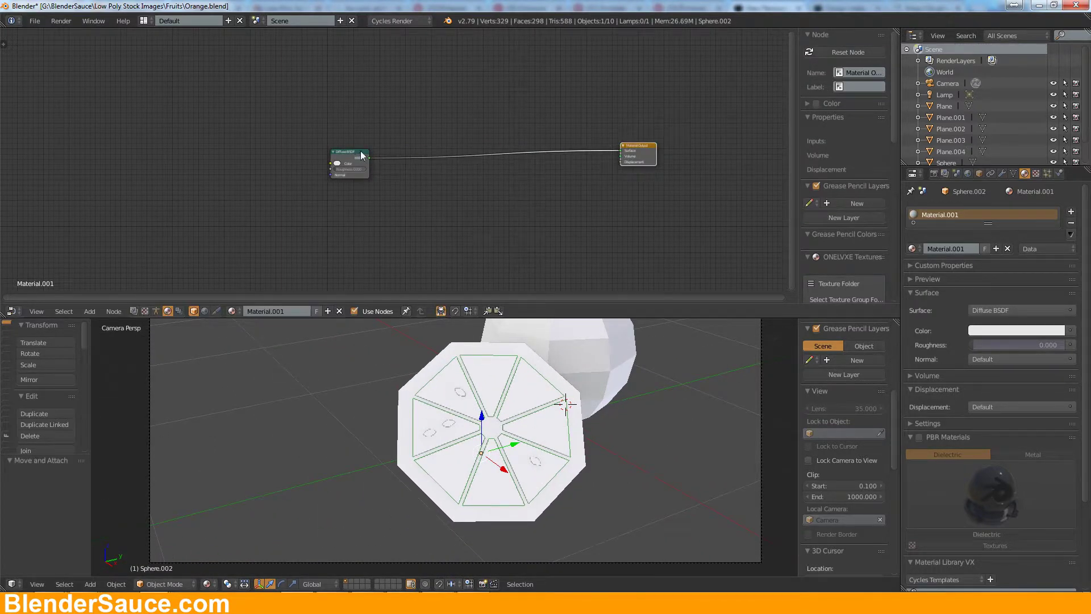
{"action": "left_click_drag", "start_coordinate": [362, 155], "coordinate": [541, 150]}
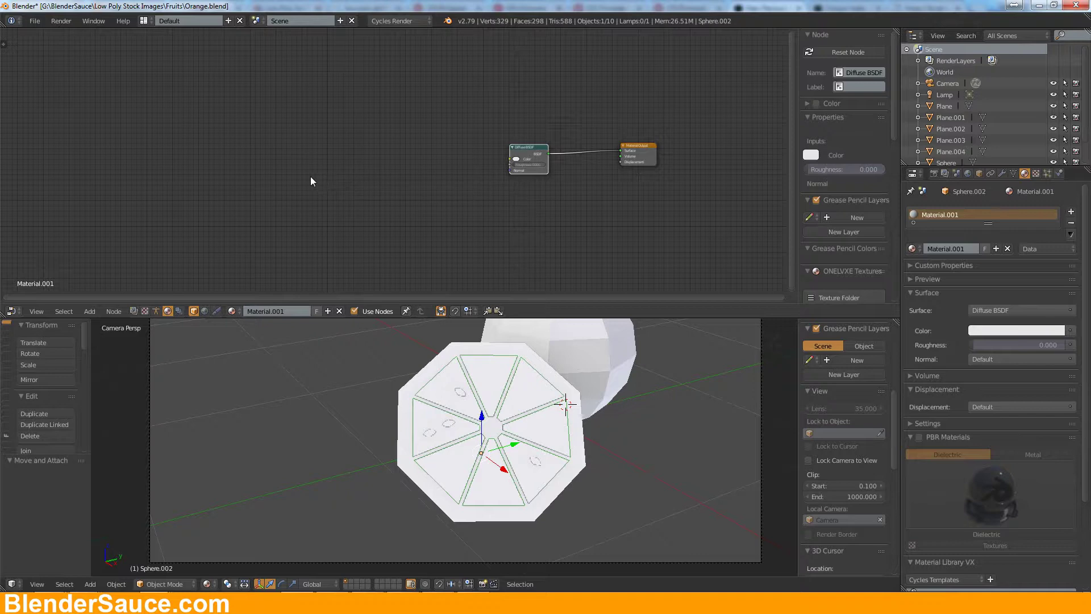
Step: Add a Musgrave Texture node, preview its output directly on the fruit segments and set its scale to 38.3
{"action": "key", "text": "shift+a"}
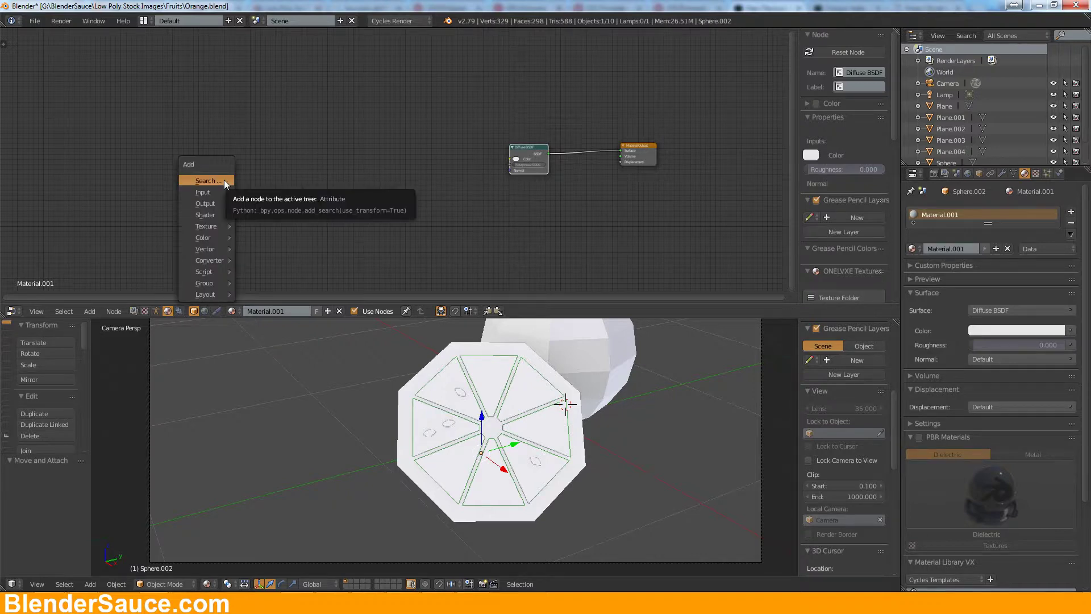
{"action": "mouse_move", "coordinate": [213, 224]}
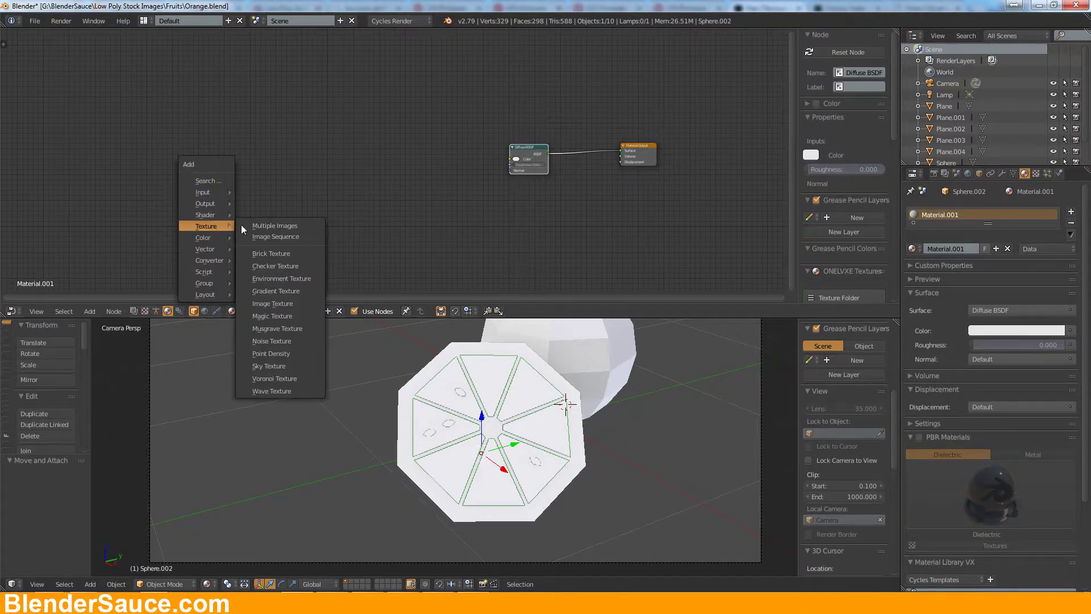
{"action": "left_click", "coordinate": [289, 325]}
{"action": "left_click", "coordinate": [253, 132]}
{"action": "left_click", "coordinate": [252, 130], "text": "ctrl+shift"}
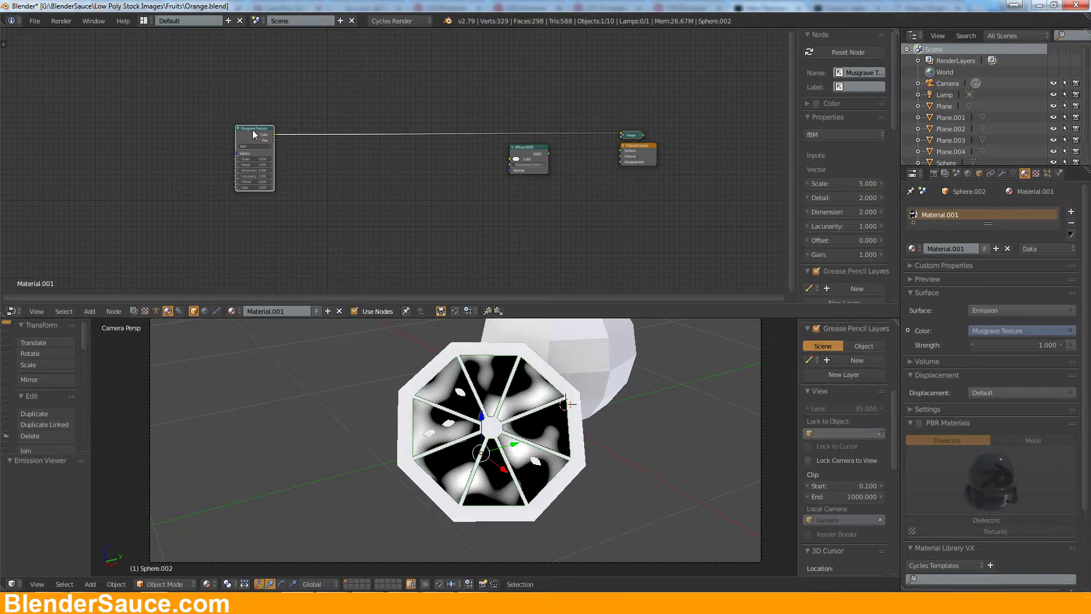
{"action": "scroll", "coordinate": [260, 169], "scroll_direction": "up", "scroll_amount": 3}
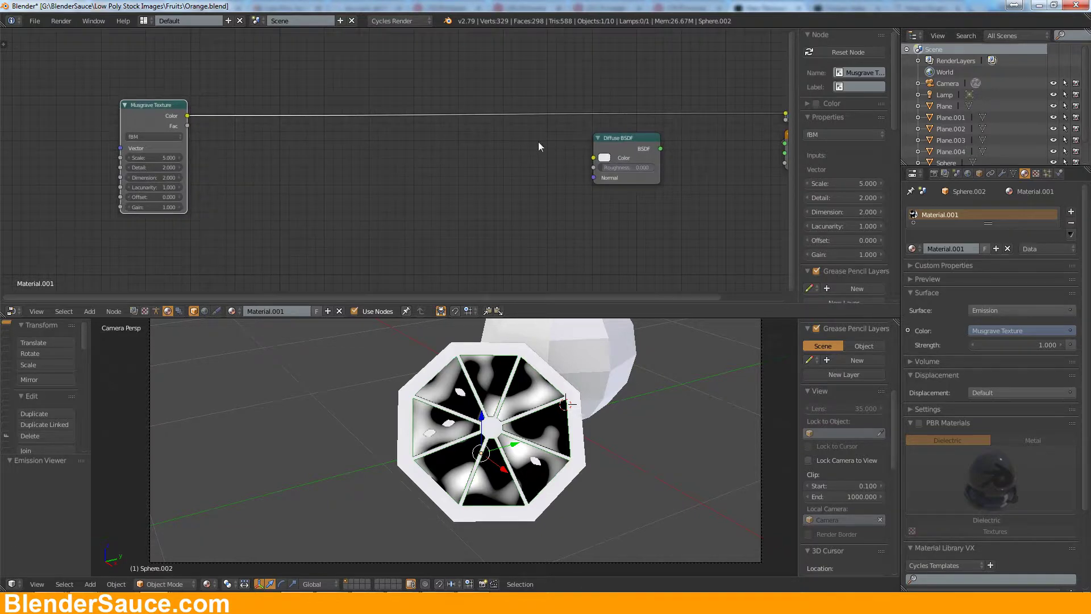
{"action": "left_click_drag", "start_coordinate": [149, 158], "coordinate": [473, 158]}
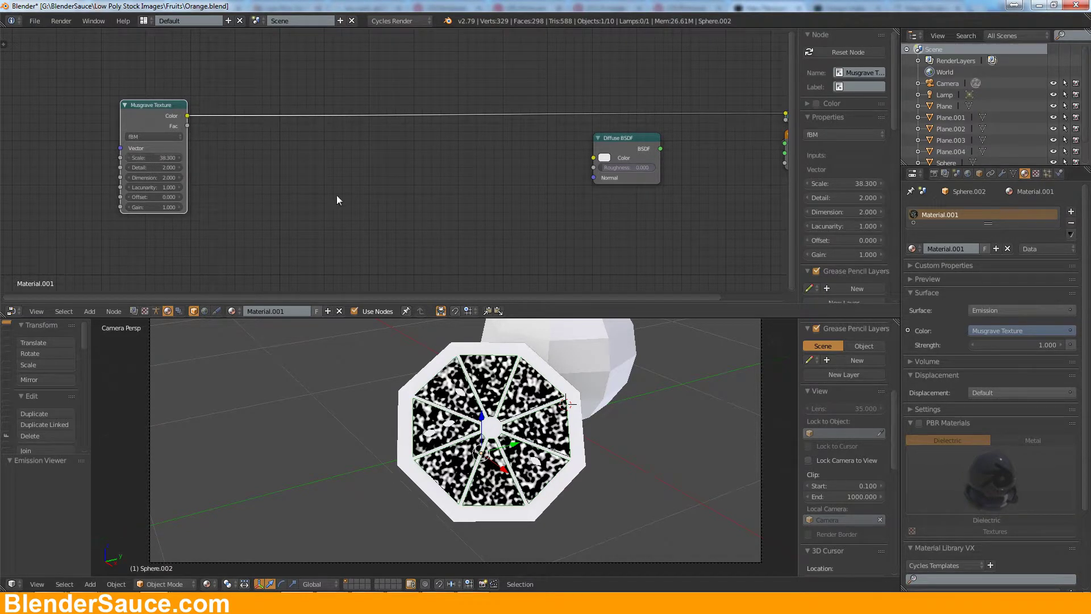
Step: Insert a ColorRamp node on the link between the Musgrave Texture and the preview output
{"action": "left_click", "coordinate": [620, 142]}
{"action": "key", "text": "shift+a"}
{"action": "mouse_move", "coordinate": [366, 155]}
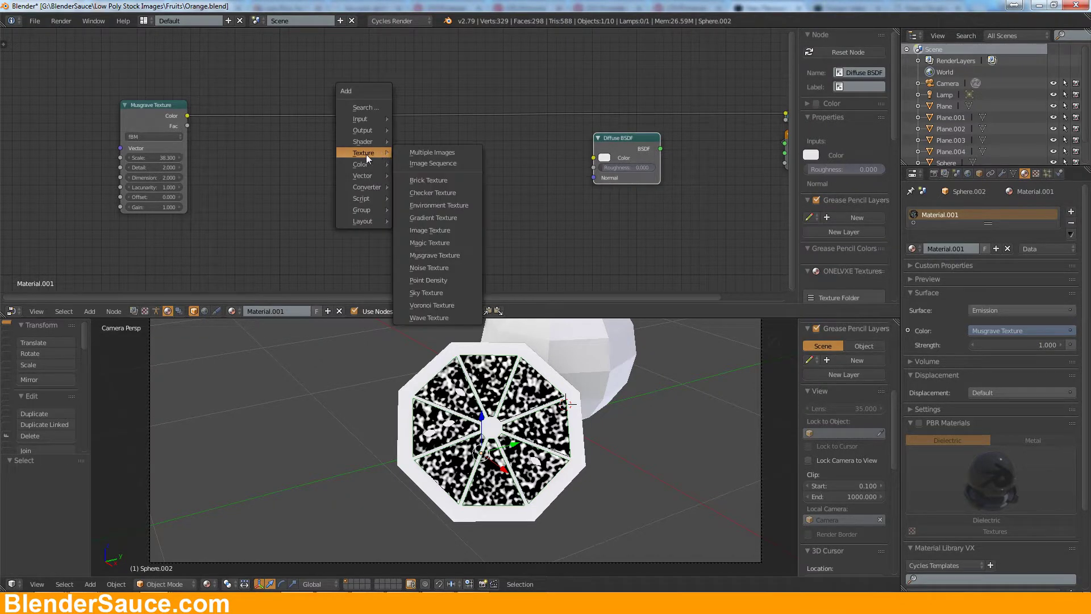
{"action": "mouse_move", "coordinate": [363, 186]}
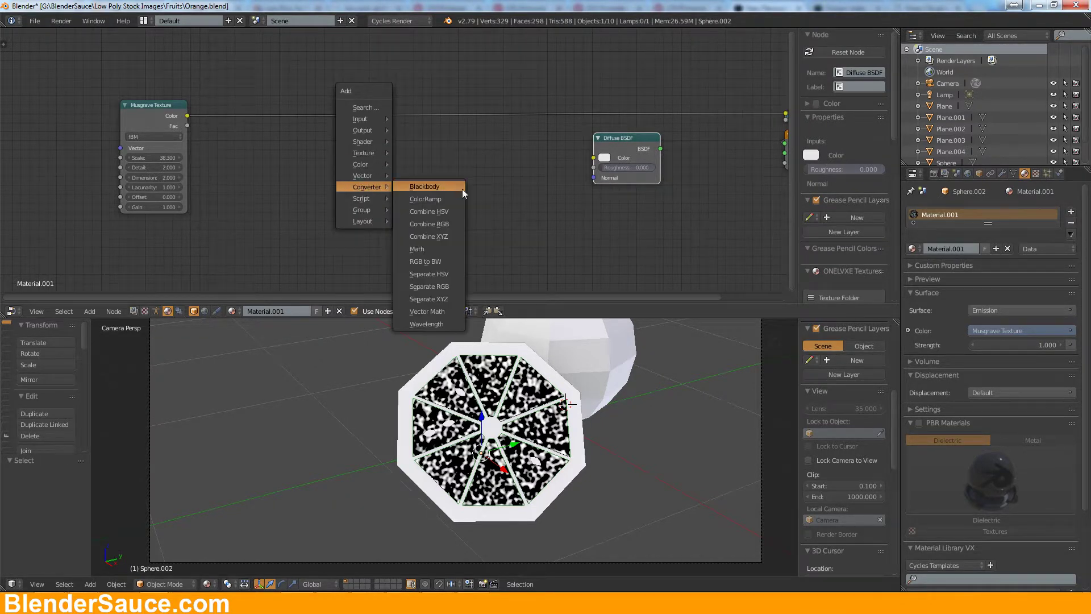
{"action": "left_click", "coordinate": [431, 199]}
{"action": "left_click", "coordinate": [334, 78]}
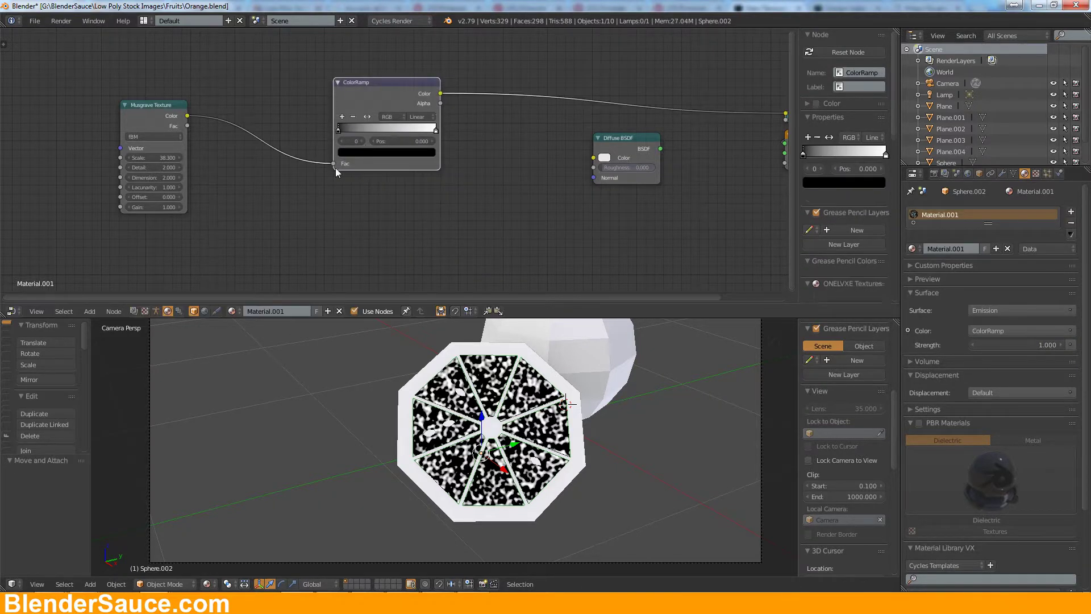
Step: Change the ColorRamp's black start stop to a light orange
{"action": "left_click", "coordinate": [350, 152]}
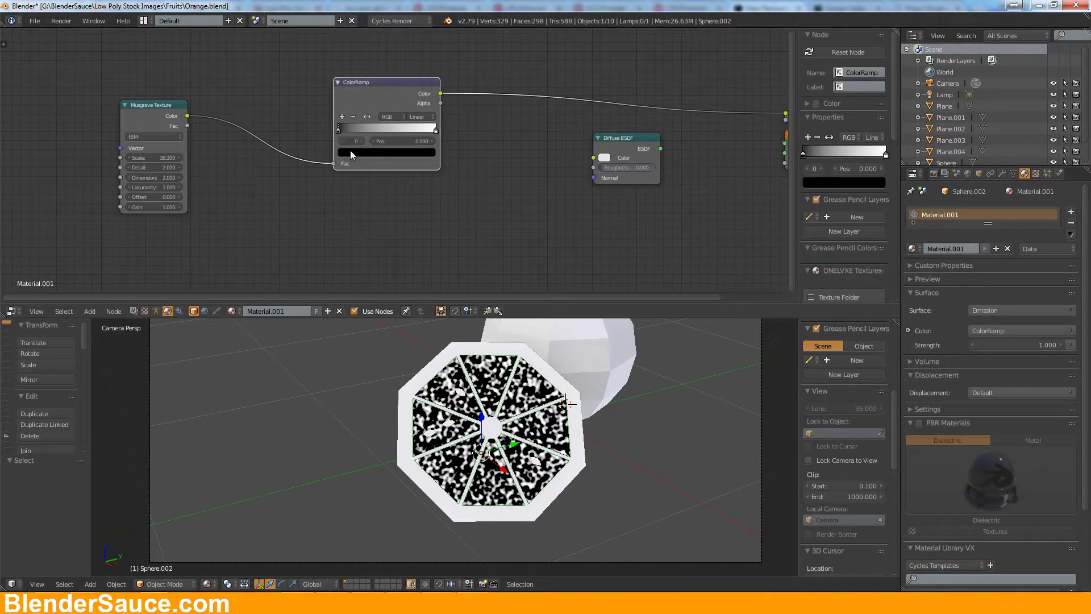
{"action": "left_click", "coordinate": [351, 152]}
{"action": "left_click_drag", "start_coordinate": [409, 57], "coordinate": [414, 24]}
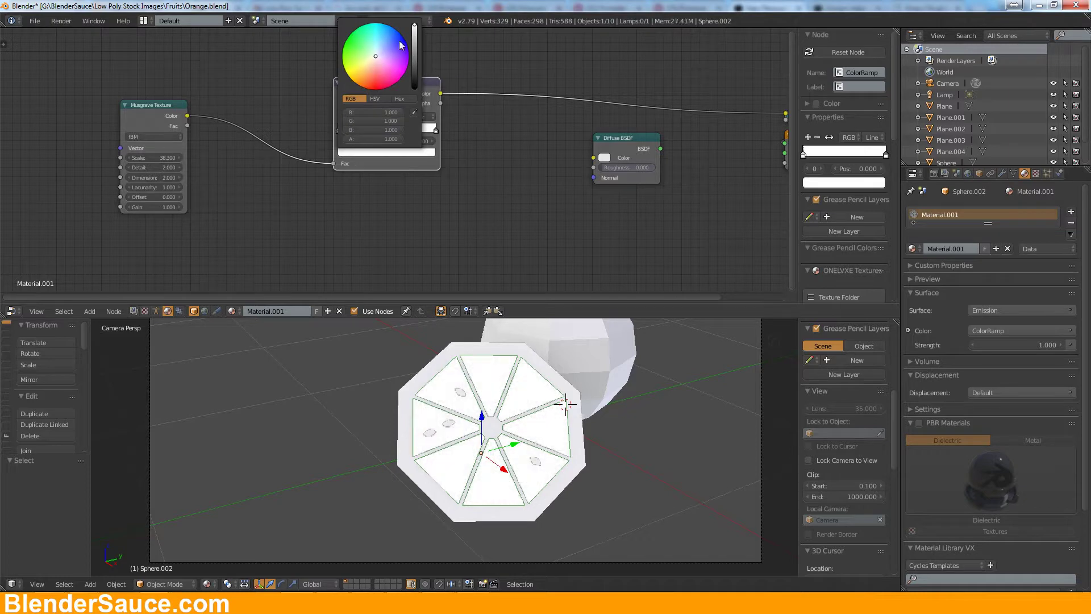
{"action": "left_click", "coordinate": [363, 85]}
{"action": "left_click_drag", "start_coordinate": [363, 84], "coordinate": [361, 77]}
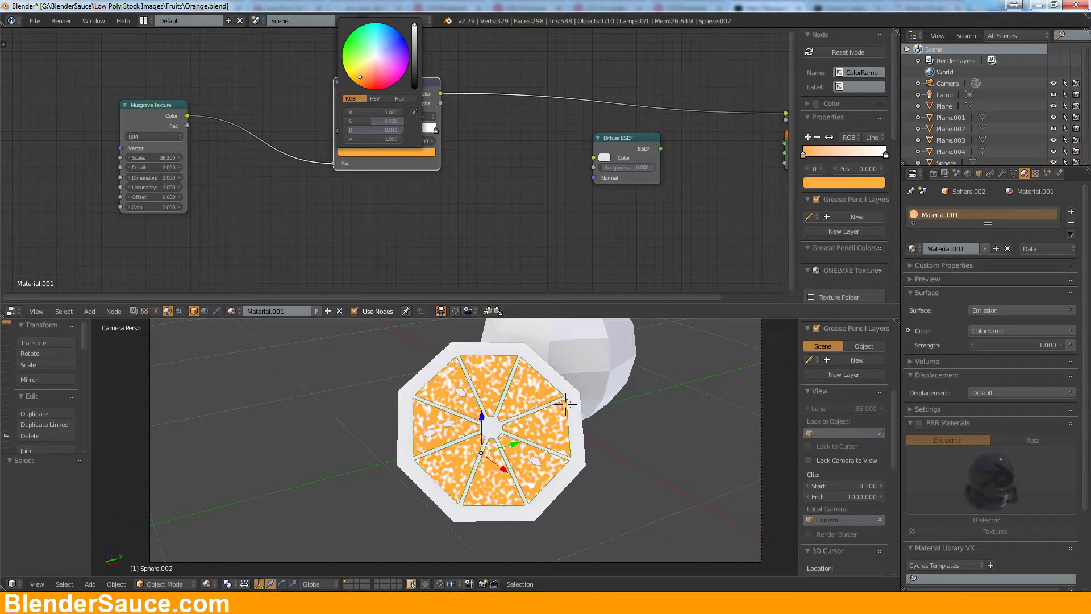
{"action": "left_click_drag", "start_coordinate": [362, 77], "coordinate": [360, 78]}
Step: Change the ColorRamp's white end stop to a deeper, saturated orange
{"action": "left_click", "coordinate": [435, 130]}
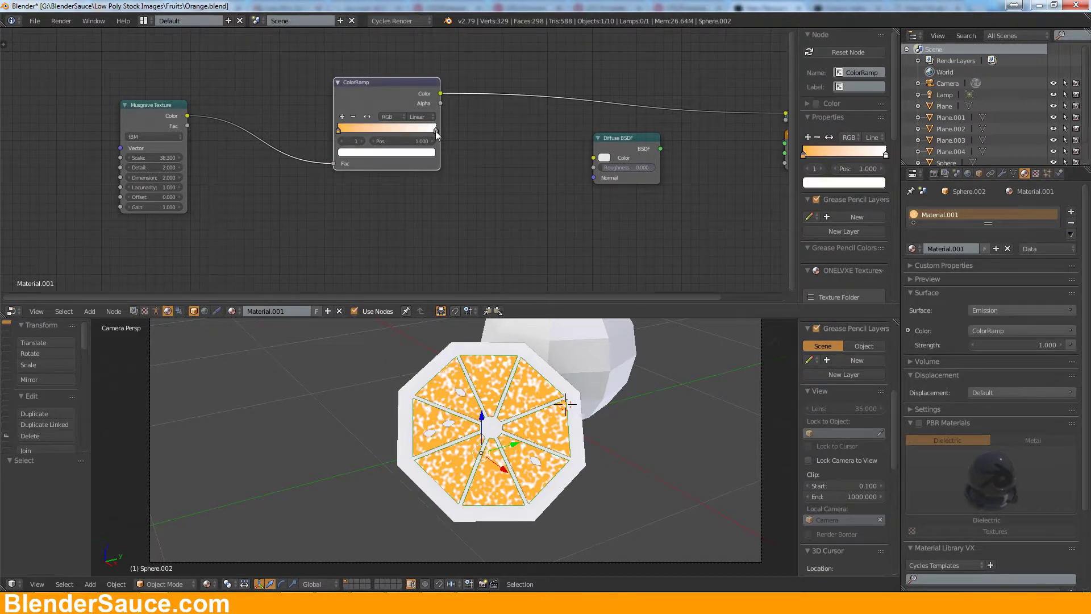
{"action": "left_click", "coordinate": [401, 153]}
{"action": "left_click", "coordinate": [364, 75]}
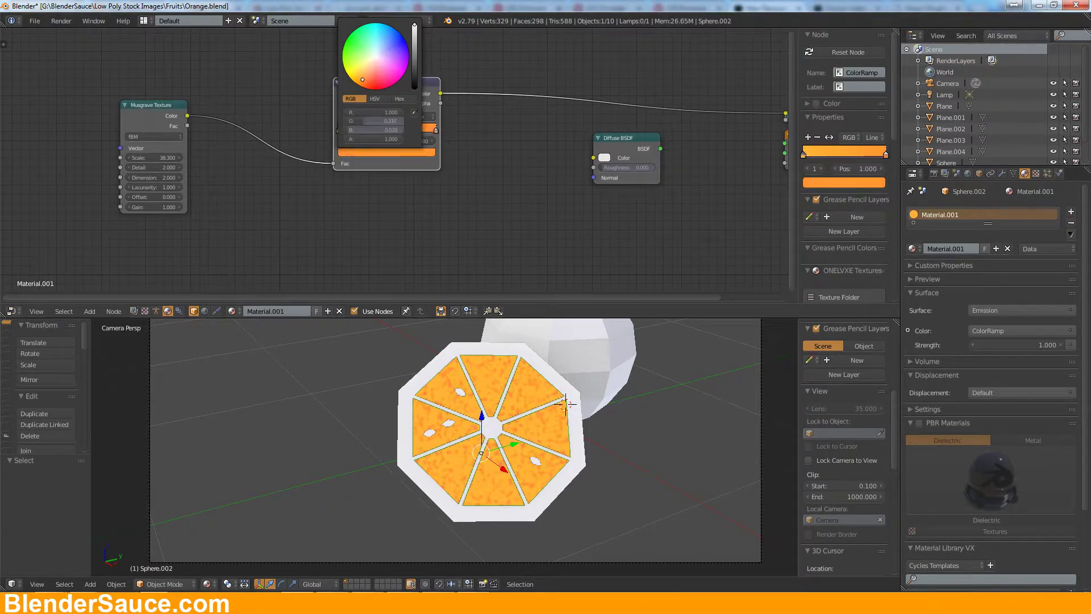
{"action": "left_click", "coordinate": [359, 81]}
{"action": "left_click_drag", "start_coordinate": [358, 81], "coordinate": [360, 84]}
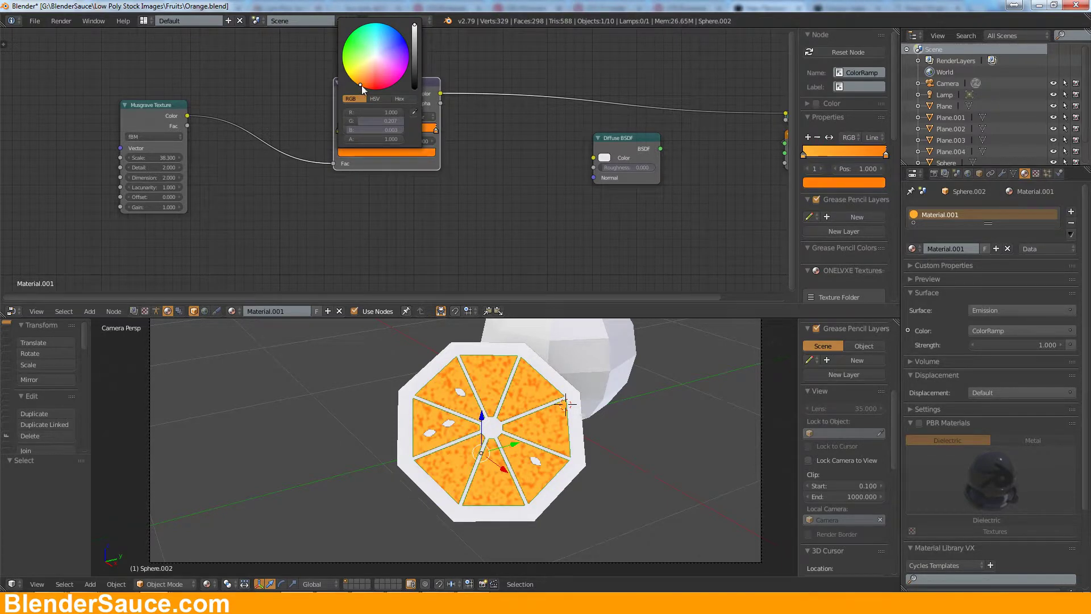
Step: Give the uppermost seed on the halved fruit a new material with a pale yellow diffuse color
{"action": "right_click", "coordinate": [461, 396]}
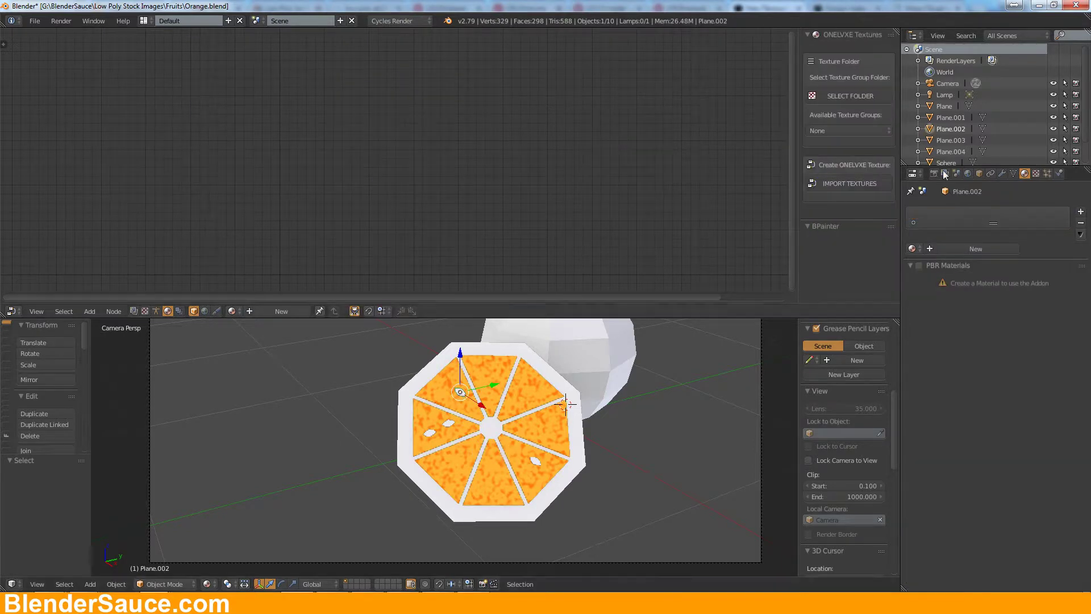
{"action": "left_click", "coordinate": [970, 249]}
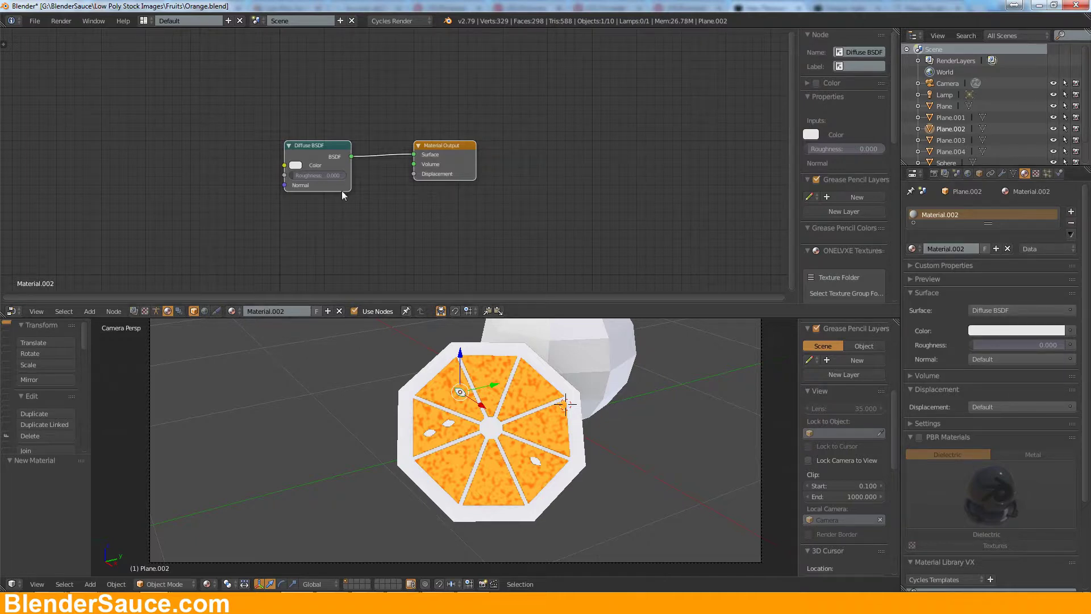
{"action": "left_click", "coordinate": [296, 165]}
{"action": "left_click_drag", "start_coordinate": [325, 80], "coordinate": [312, 79]}
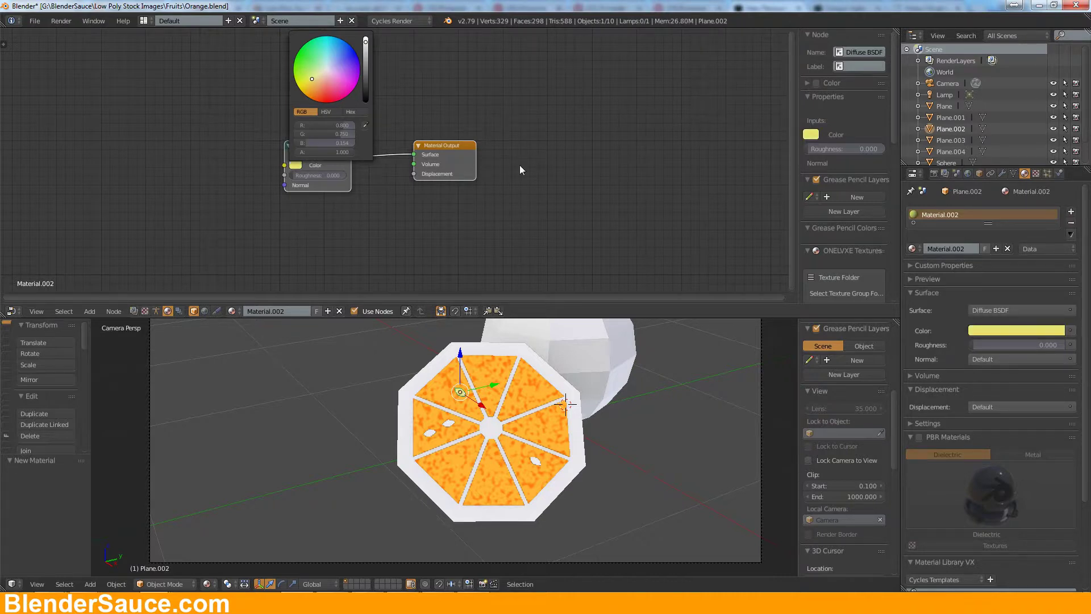
Step: Select the other three seeds plus the yellow one as active, and link its material to all of them
{"action": "right_click", "coordinate": [446, 427]}
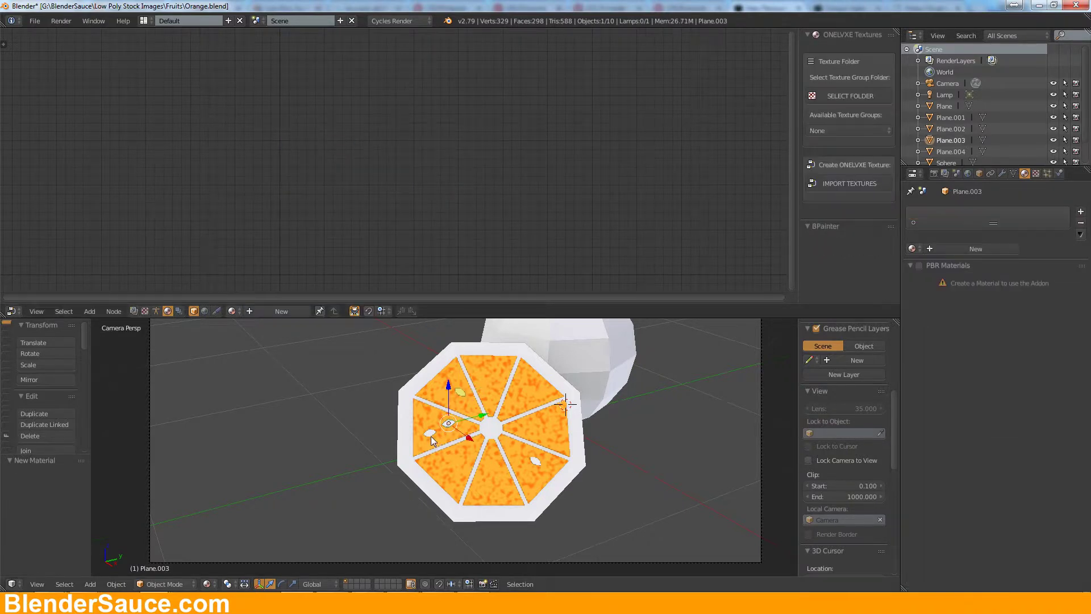
{"action": "right_click", "coordinate": [431, 434], "text": "shift"}
{"action": "right_click", "coordinate": [536, 461], "text": "shift"}
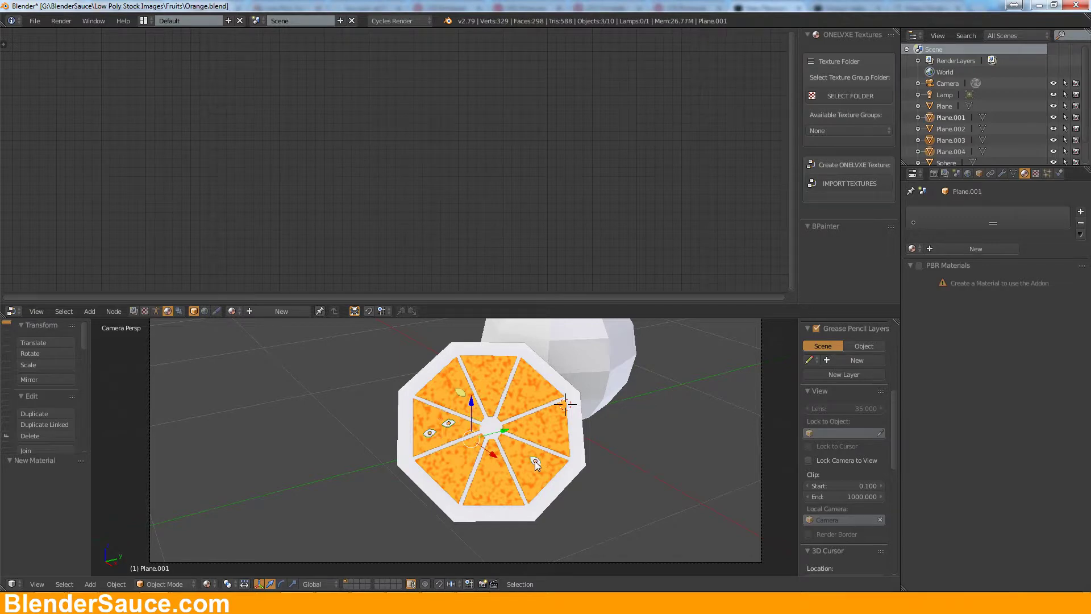
{"action": "right_click", "coordinate": [458, 391], "text": "shift"}
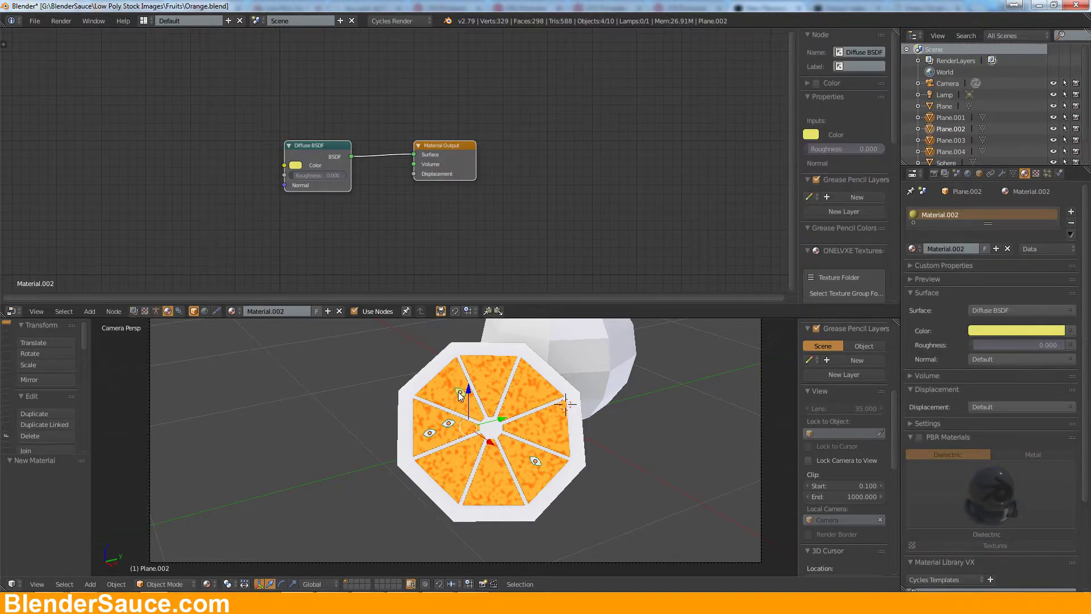
{"action": "key", "text": "ctrl+l"}
{"action": "left_click", "coordinate": [453, 417]}
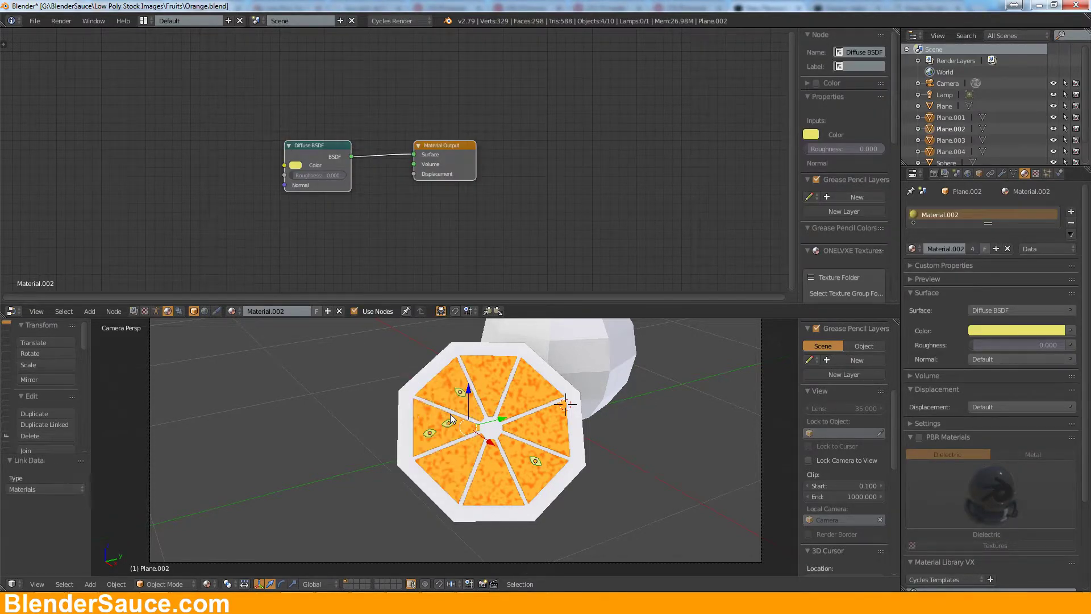
Step: Enter Edit Mode on the halved fruit's body and add a loop cut around the flat rim, slid toward the outer edge
{"action": "right_click", "coordinate": [554, 382]}
{"action": "key", "text": "Tab"}
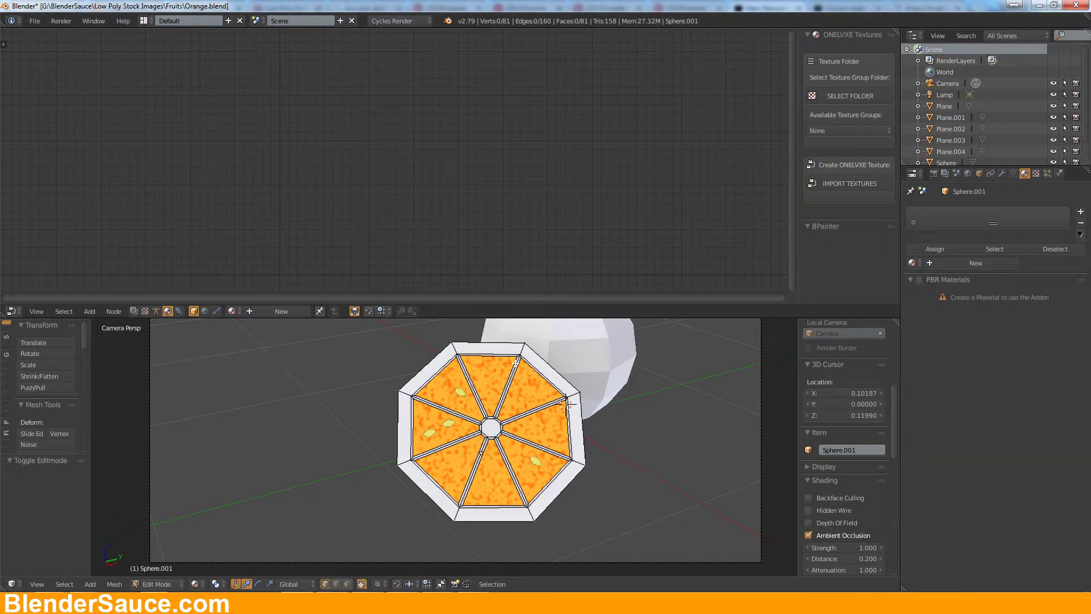
{"action": "middle_click_drag", "start_coordinate": [515, 364], "coordinate": [375, 440]}
{"action": "scroll", "coordinate": [558, 366], "scroll_direction": "up", "scroll_amount": 5}
{"action": "key", "text": "ctrl+r"}
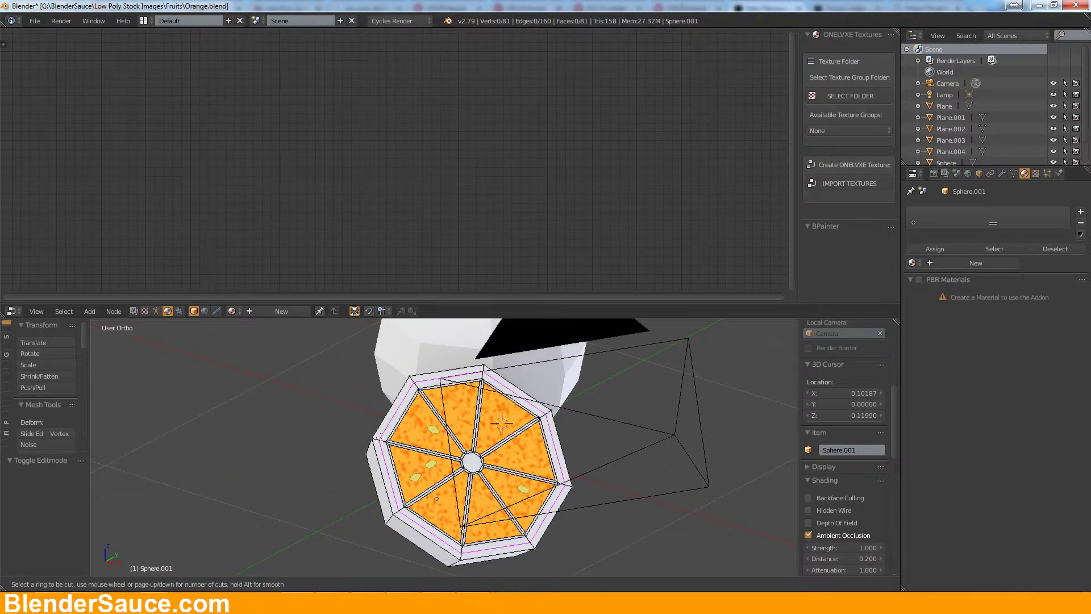
{"action": "left_click", "coordinate": [379, 437]}
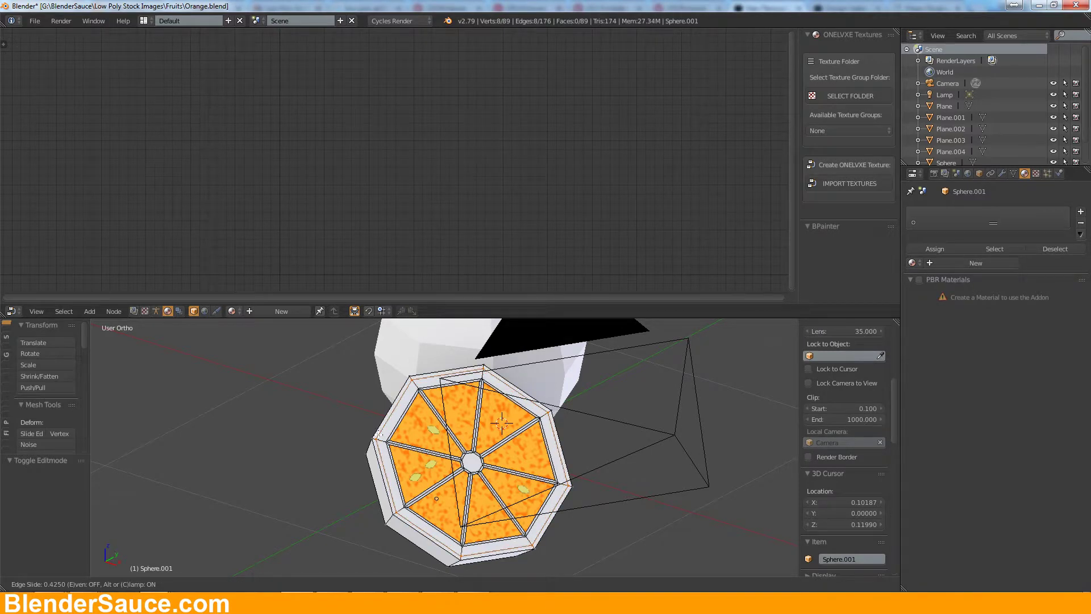
{"action": "left_click", "coordinate": [378, 436]}
Step: Select the pole vertex on the back of the halved fruit and grow the selection over the peel to the new rim loop
{"action": "middle_click_drag", "start_coordinate": [392, 464], "coordinate": [401, 531]}
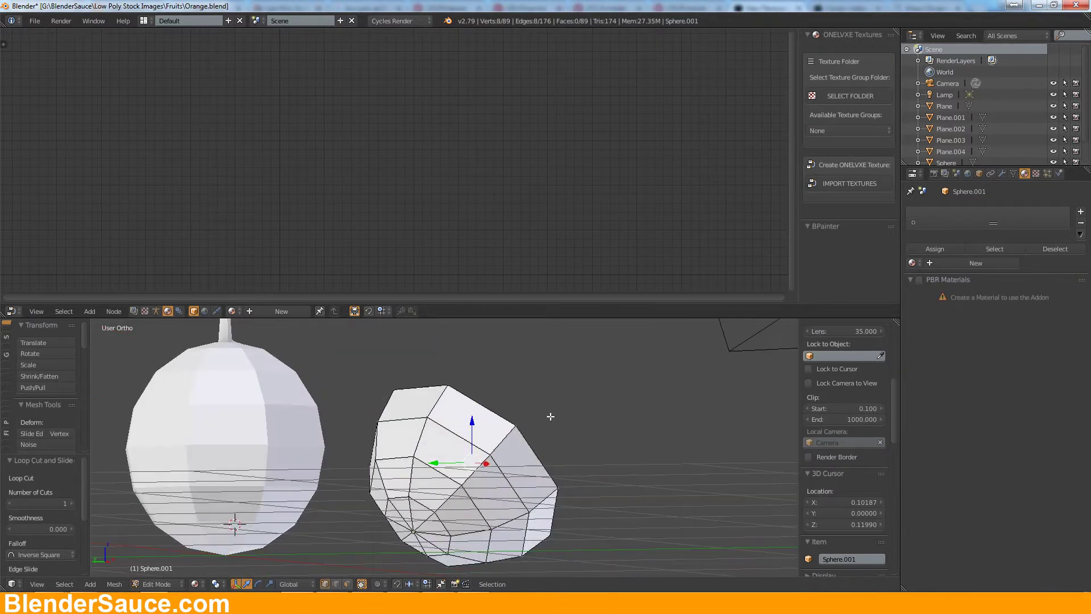
{"action": "right_click", "coordinate": [406, 531]}
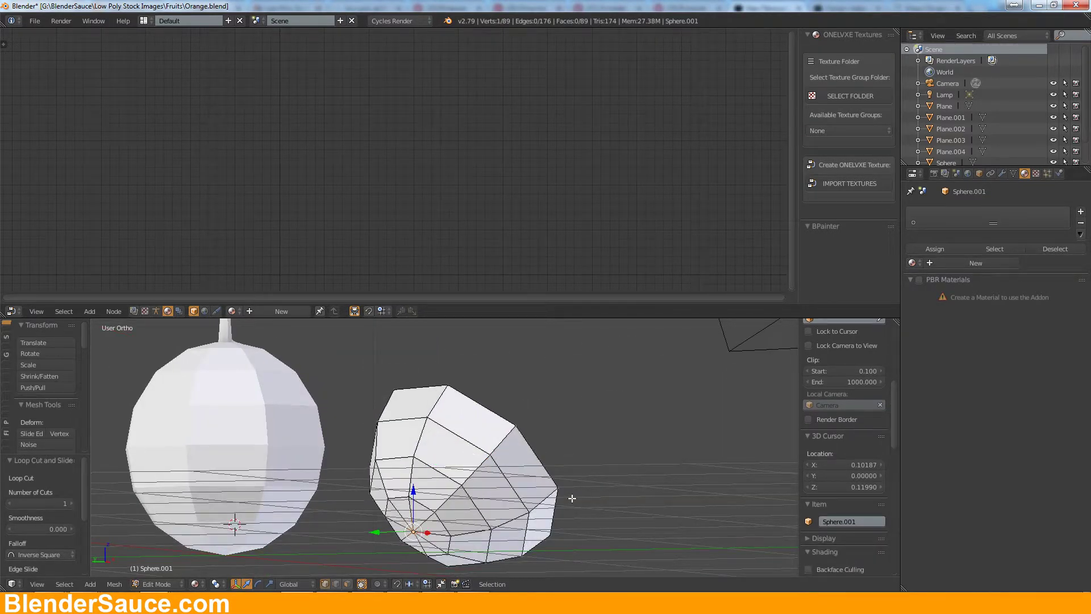
{"action": "key", "text": "ctrl+KP_Add"}
{"action": "key", "text": "ctrl+KP_Add"}
{"action": "key", "text": "ctrl+KP_Add"}
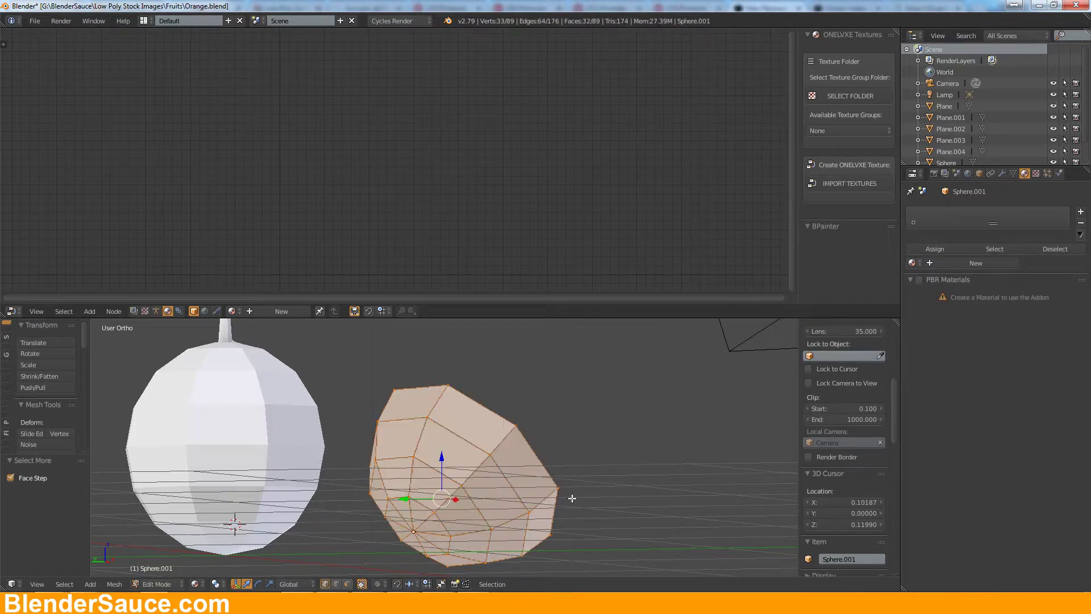
{"action": "key", "text": "ctrl+KP_Add"}
{"action": "mouse_move", "coordinate": [567, 434]}
{"action": "middle_mouse_down"}
{"action": "mouse_move", "coordinate": [653, 412]}
{"action": "mouse_move", "coordinate": [557, 425]}
{"action": "middle_mouse_up"}
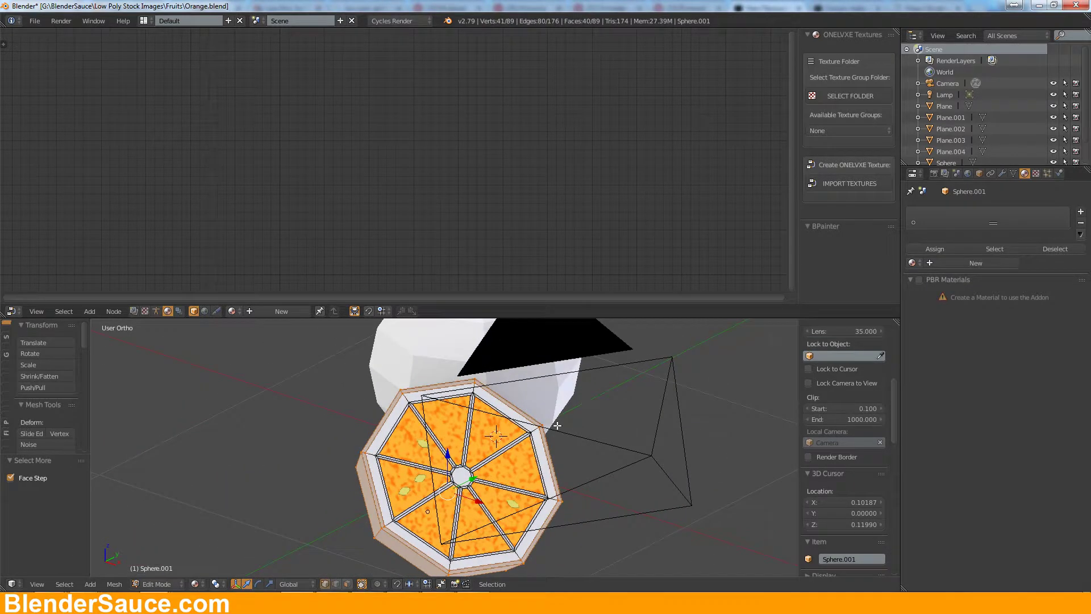
Step: Create a new material with an orange diffuse color and assign it to the selected peel faces
{"action": "left_click", "coordinate": [950, 260]}
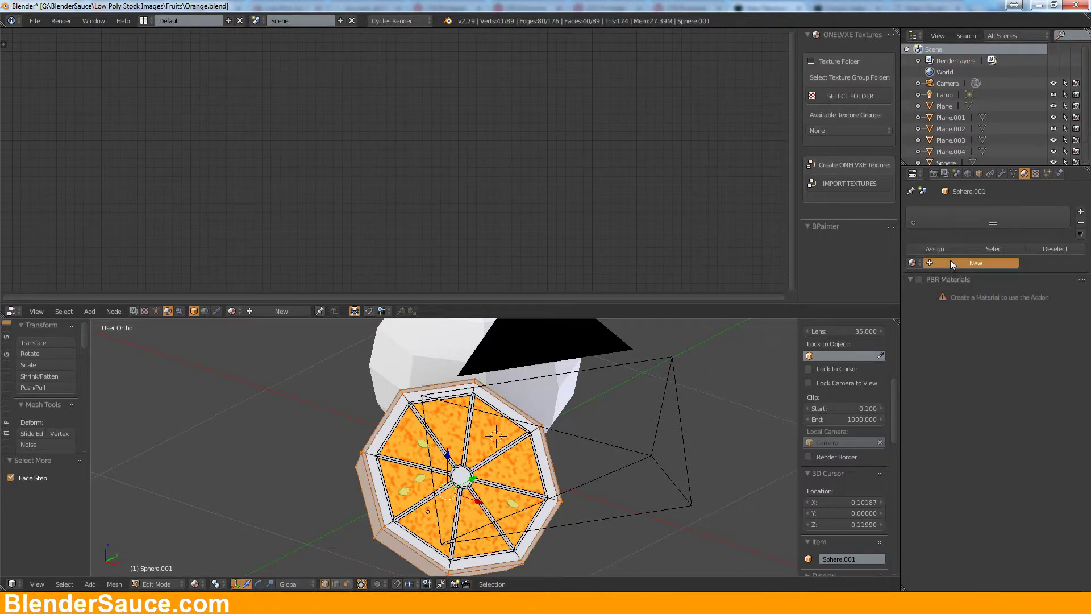
{"action": "left_click", "coordinate": [993, 343]}
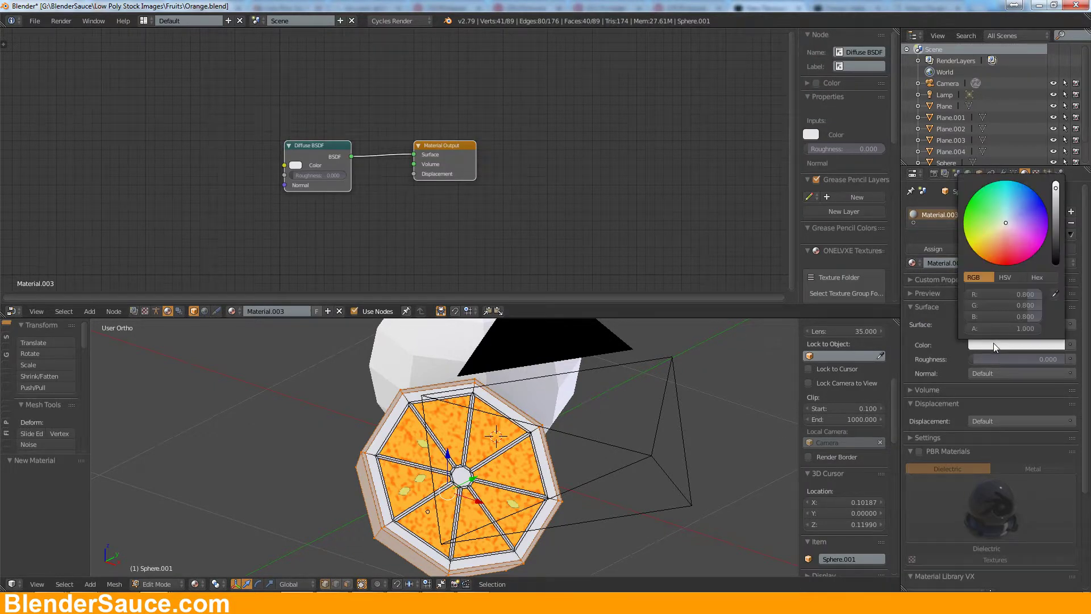
{"action": "left_click", "coordinate": [989, 256]}
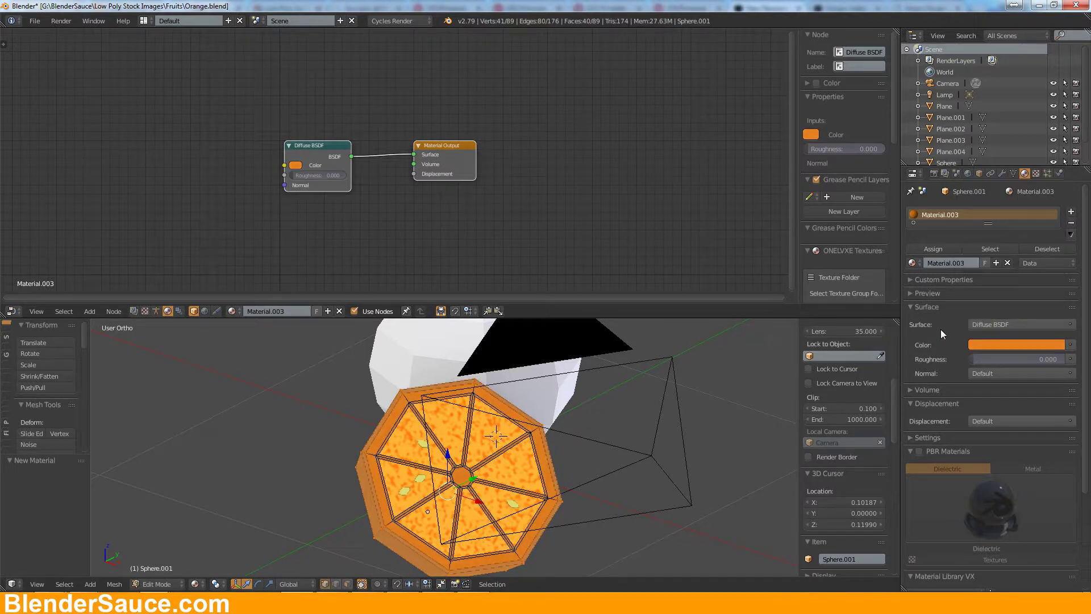
{"action": "left_click", "coordinate": [942, 247]}
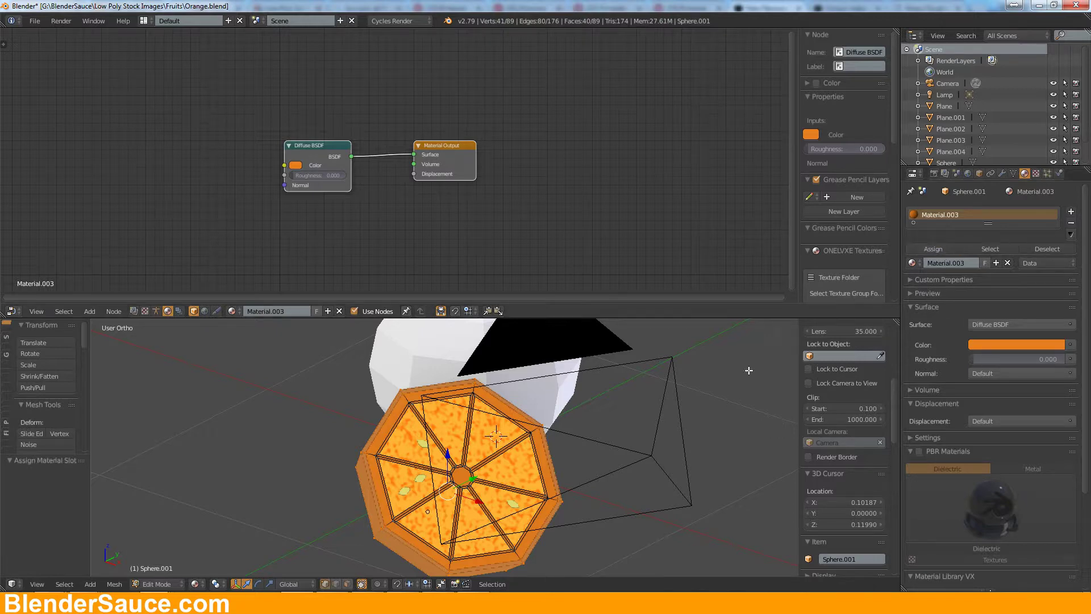
Step: Invert the peel selection on the halved fruit and grow it once to cover the flat rim and segment walls
{"action": "left_click", "coordinate": [63, 583]}
{"action": "left_click", "coordinate": [99, 531]}
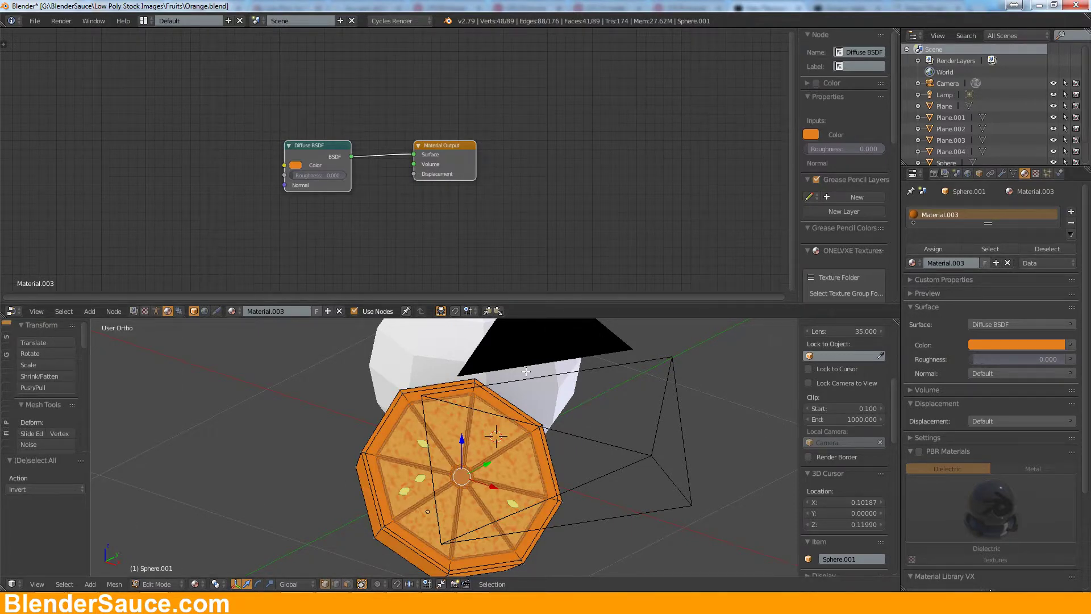
{"action": "key", "text": "ctrl+KP_Add"}
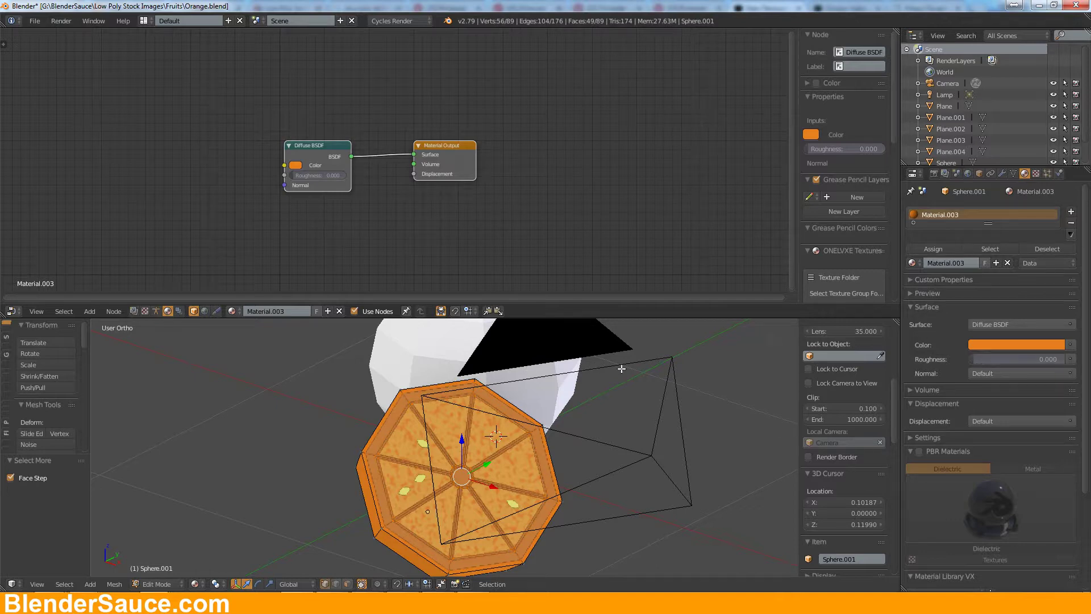
{"action": "left_click", "coordinate": [940, 249]}
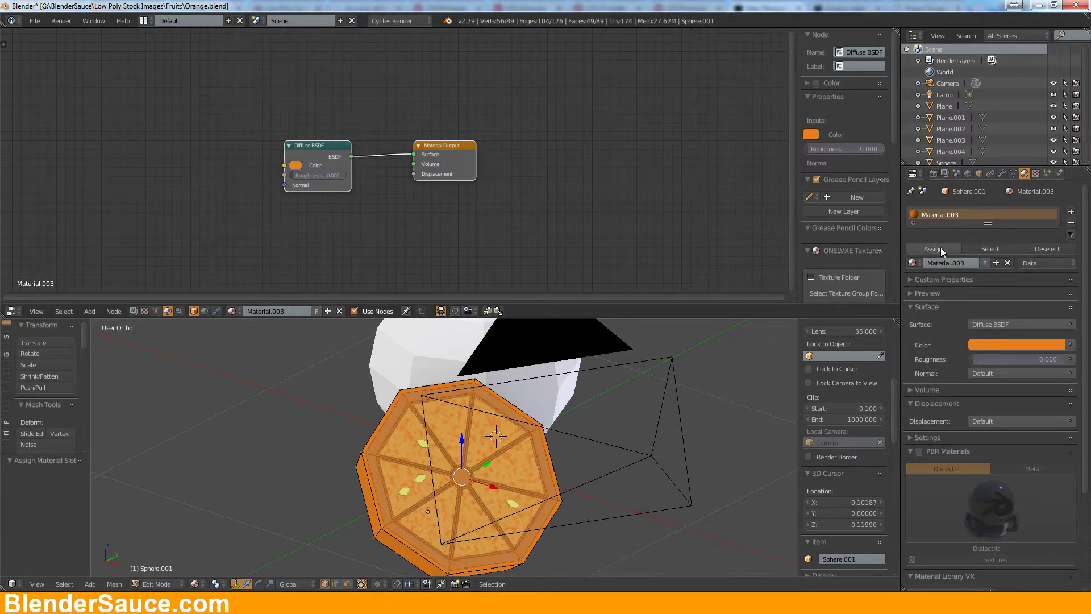
Step: Add a second material slot, assign it to the selected rim faces, and give it a new pale yellow diffuse material
{"action": "left_click", "coordinate": [1070, 212]}
{"action": "left_click", "coordinate": [927, 275]}
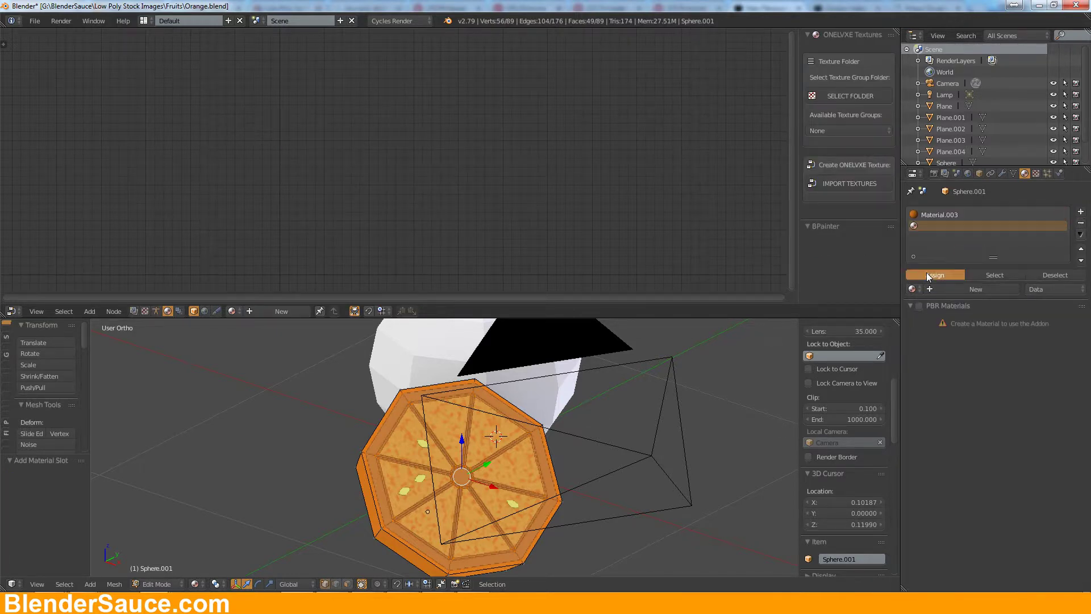
{"action": "left_click", "coordinate": [952, 287]}
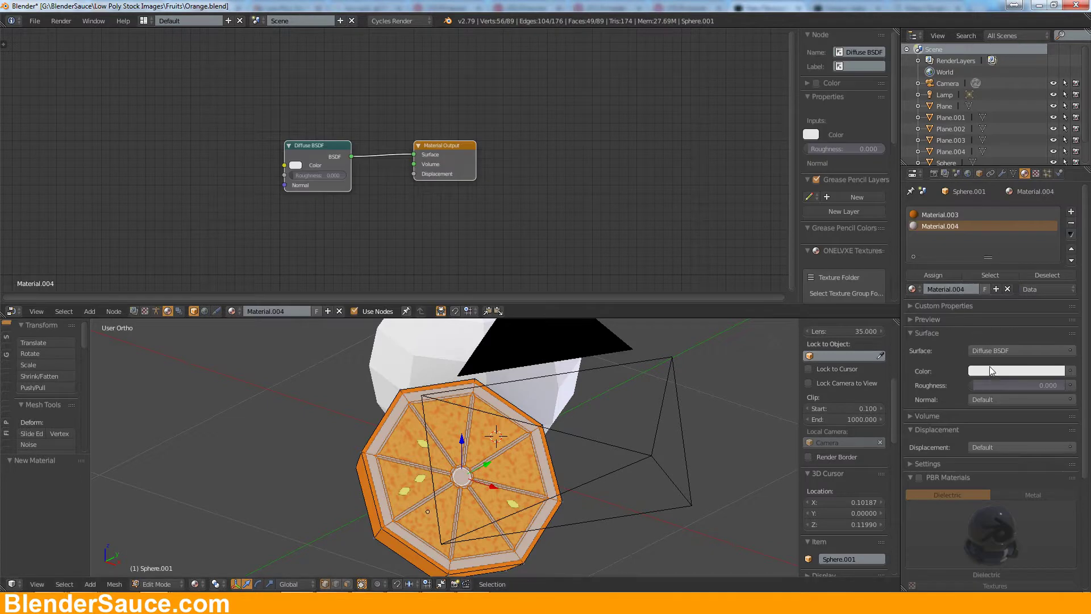
{"action": "left_click", "coordinate": [991, 370]}
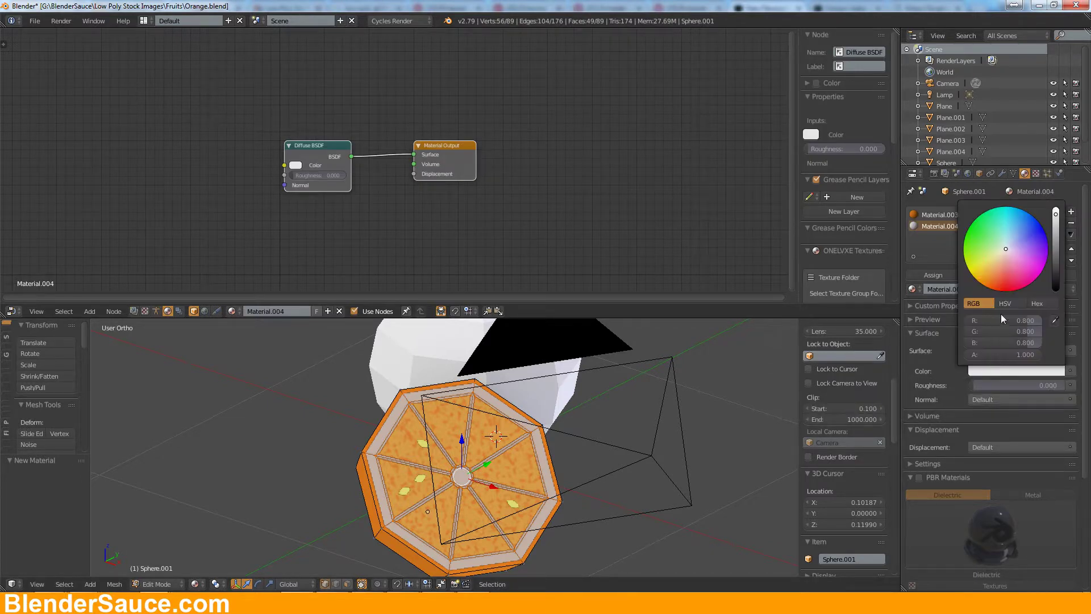
{"action": "left_click", "coordinate": [997, 257]}
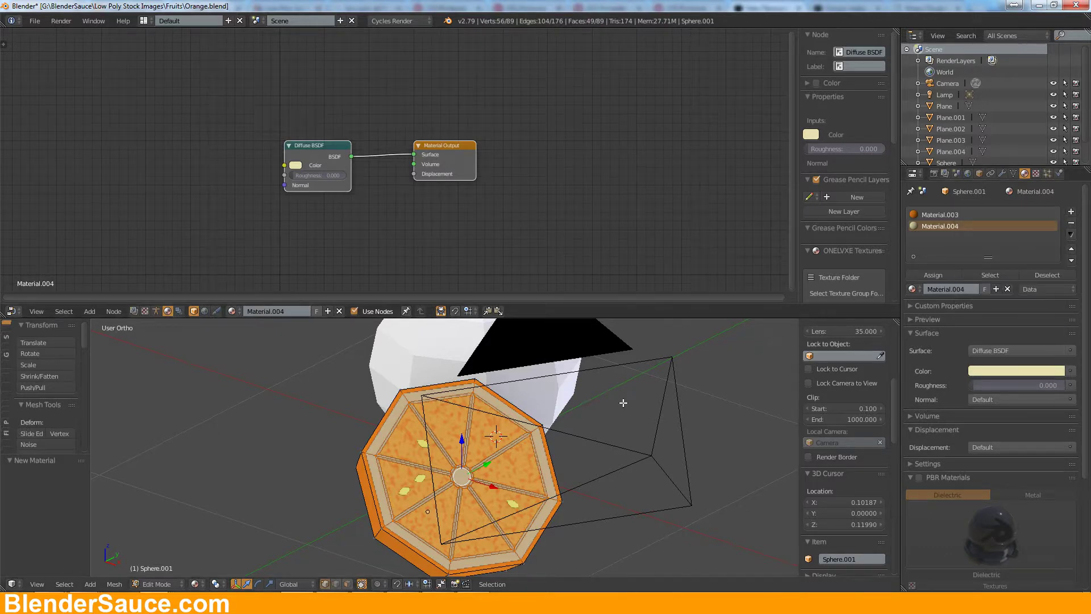
Step: Leave Edit Mode, select the leaf on the whole orange, and give it a new material with a green diffuse color
{"action": "key", "text": "Tab"}
{"action": "middle_click_drag", "start_coordinate": [698, 387], "coordinate": [630, 414]}
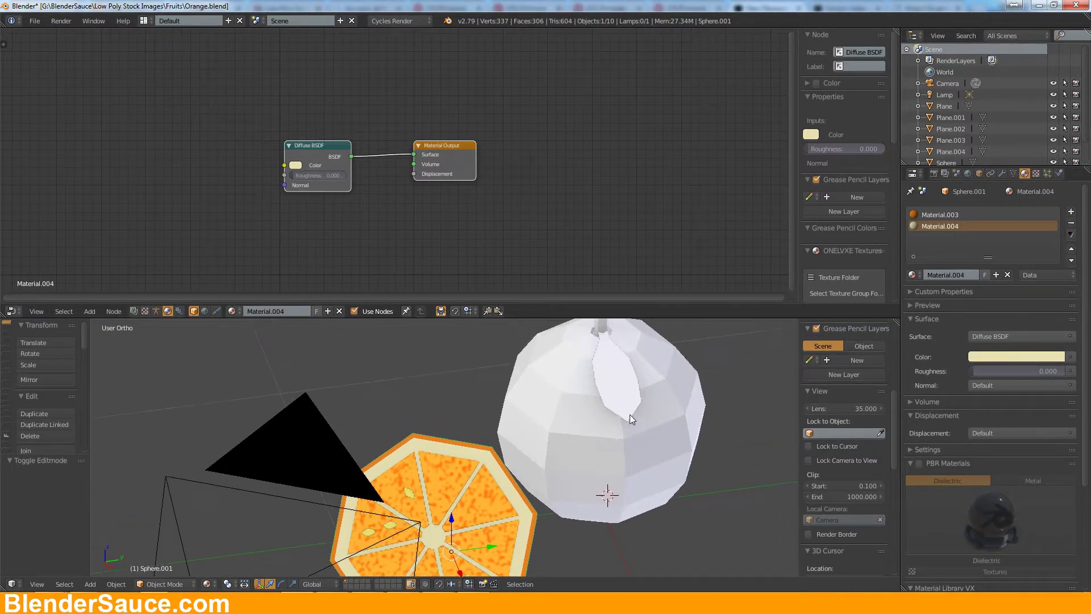
{"action": "right_click", "coordinate": [634, 399]}
{"action": "left_click", "coordinate": [967, 251]}
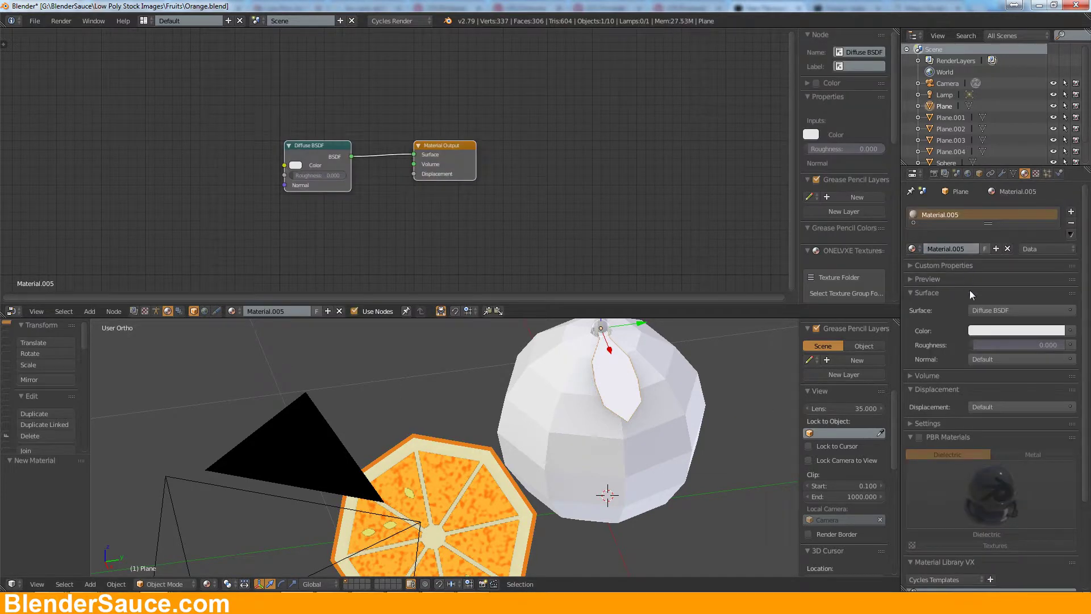
{"action": "left_click", "coordinate": [991, 330]}
{"action": "left_click_drag", "start_coordinate": [979, 186], "coordinate": [979, 190]}
{"action": "left_click_drag", "start_coordinate": [1056, 173], "coordinate": [1056, 191]}
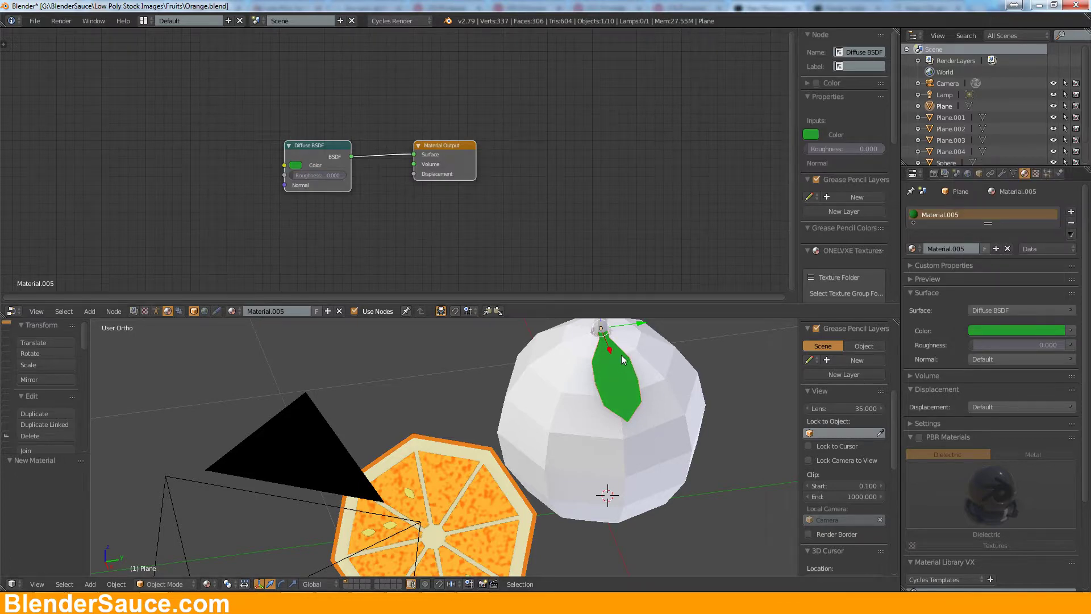
Step: Enter Edit Mode on the whole orange, select its bottom pole vertex, and grow the selection over the lower faces
{"action": "middle_click_drag", "start_coordinate": [622, 354], "coordinate": [634, 368]}
{"action": "middle_click_drag", "start_coordinate": [605, 492], "coordinate": [634, 420]}
{"action": "right_click", "coordinate": [633, 421]}
{"action": "key", "text": "Tab"}
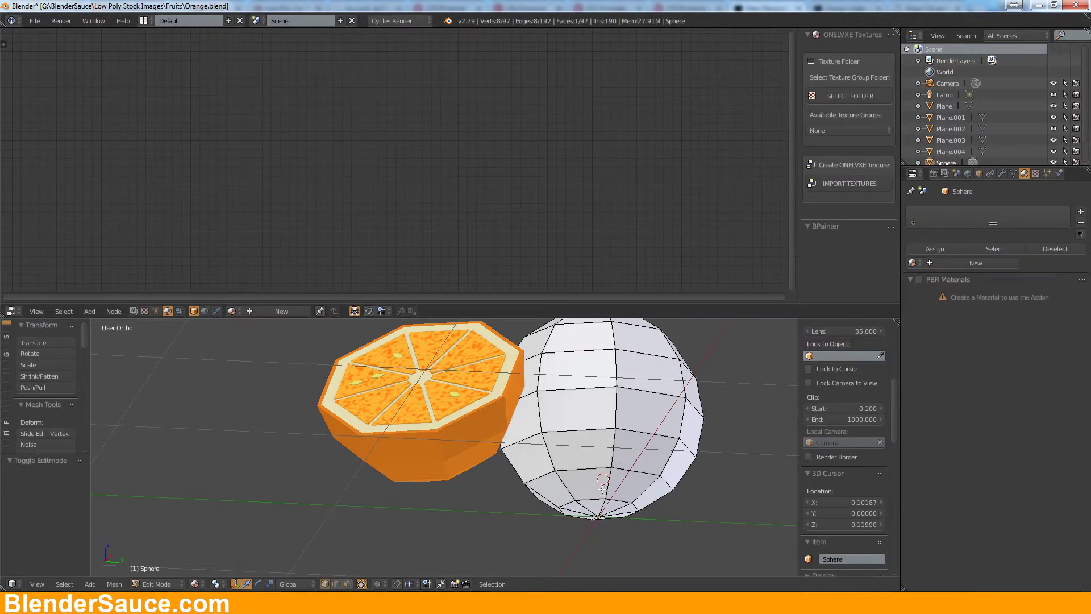
{"action": "right_click", "coordinate": [600, 517]}
{"action": "key", "text": "ctrl+KP_Add"}
{"action": "key", "text": "ctrl+KP_Add"}
{"action": "key", "text": "ctrl+KP_Add"}
{"action": "key", "text": "ctrl+KP_Add"}
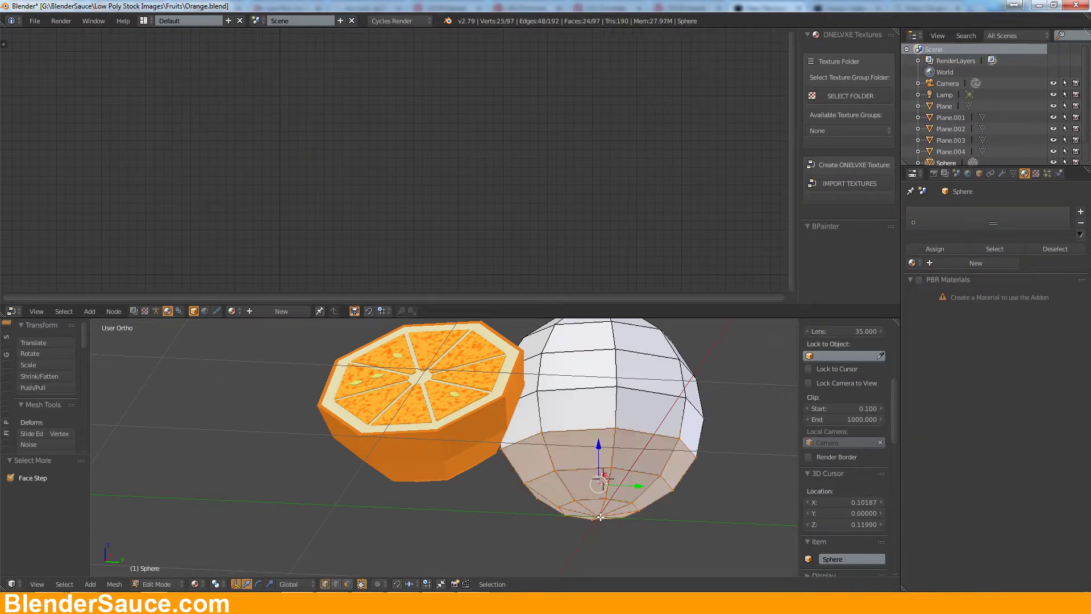
Step: Grow the selection further up the whole orange until it reaches the recess around the stem base
{"action": "middle_click_drag", "start_coordinate": [669, 500], "coordinate": [666, 542]}
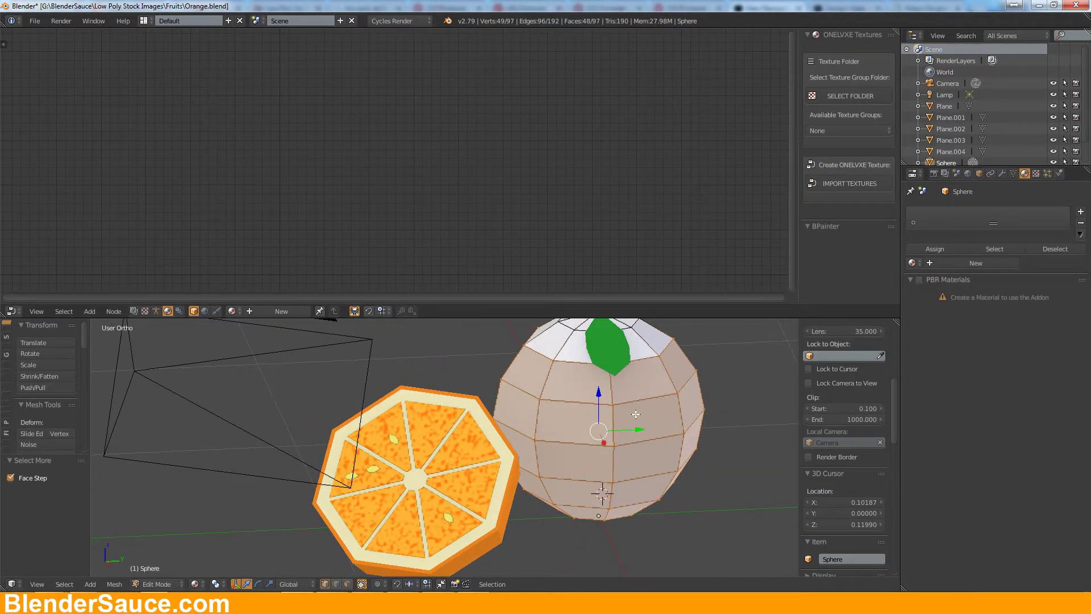
{"action": "scroll", "coordinate": [622, 465], "scroll_direction": "down", "scroll_amount": 4}
{"action": "middle_click_drag", "start_coordinate": [623, 466], "coordinate": [561, 444]}
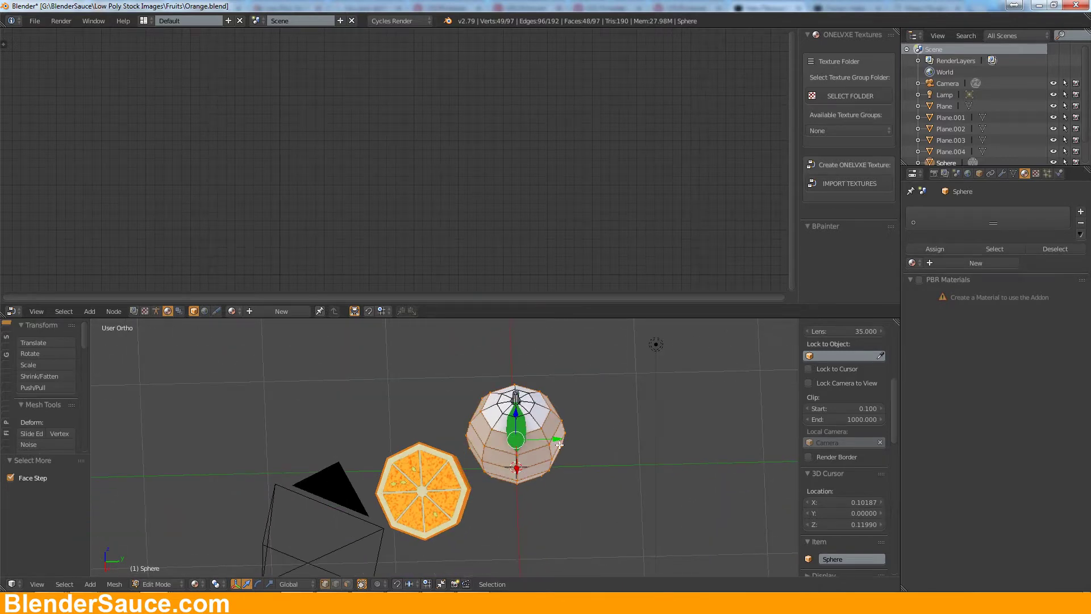
{"action": "key", "text": "ctrl+KP_Add"}
{"action": "key", "text": "ctrl+KP_Add"}
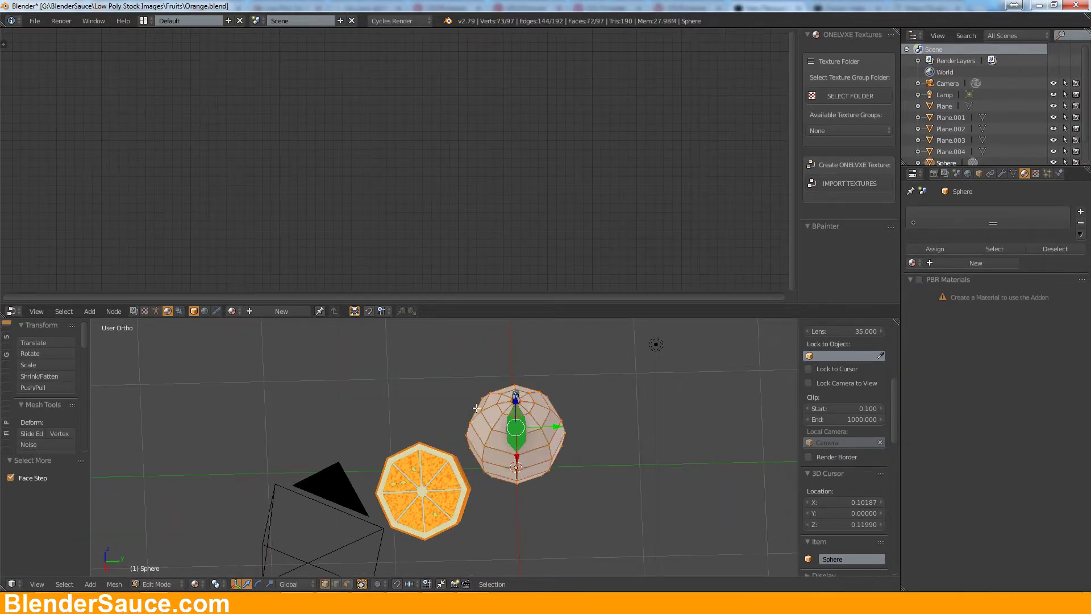
{"action": "scroll", "coordinate": [476, 408], "scroll_direction": "up", "scroll_amount": 8}
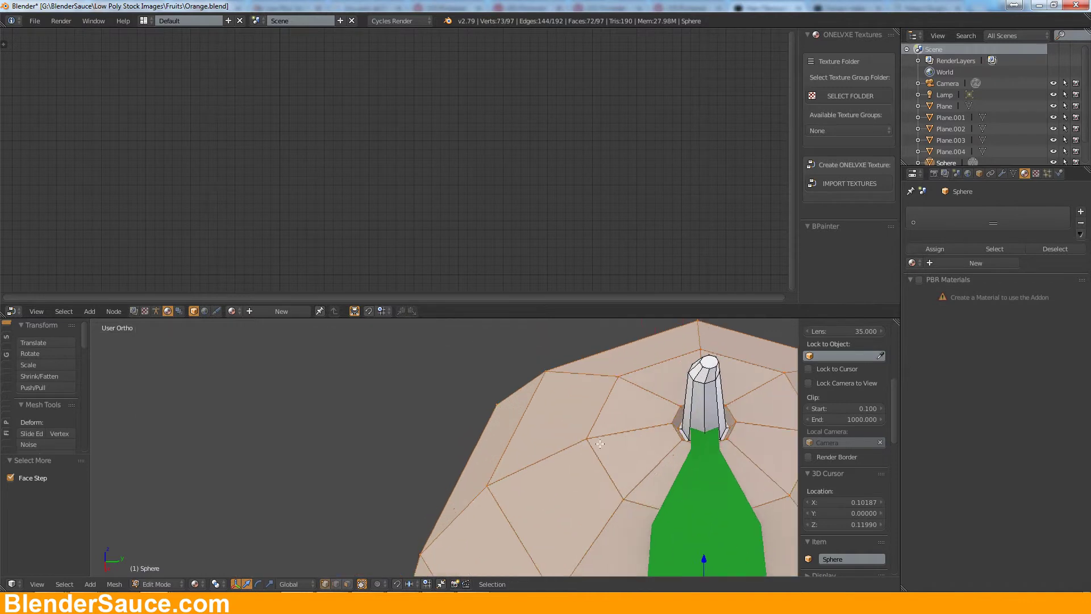
{"action": "key", "text": "KP_Decimal"}
{"action": "key", "text": "ctrl+KP_Add"}
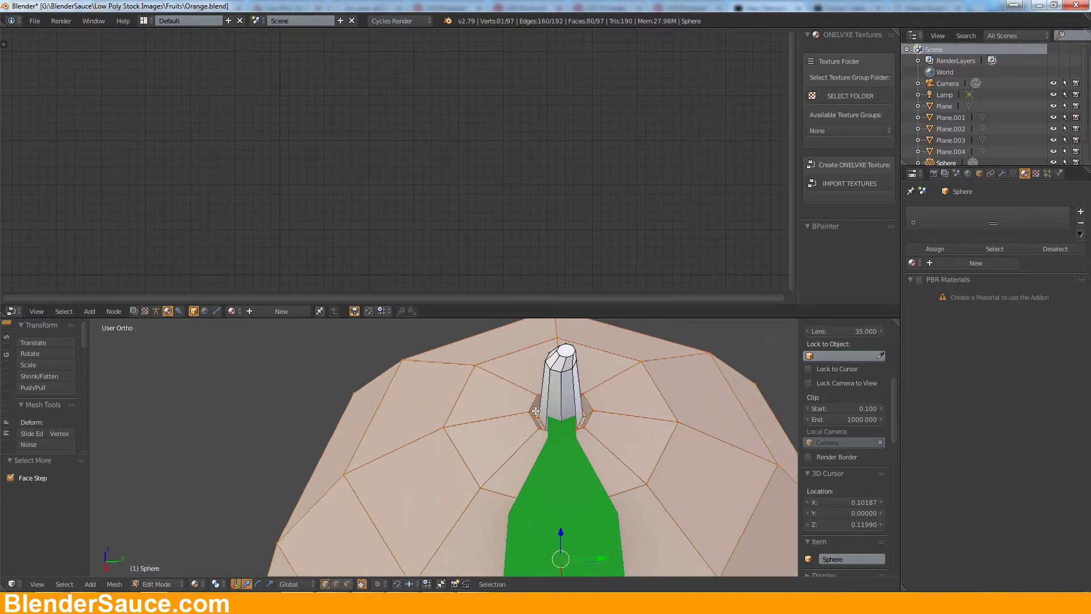
Step: Create a material slot on the whole orange and switch it to the existing orange peel material, Material.003
{"action": "middle_click_drag", "start_coordinate": [720, 393], "coordinate": [682, 385]}
{"action": "left_click", "coordinate": [995, 264]}
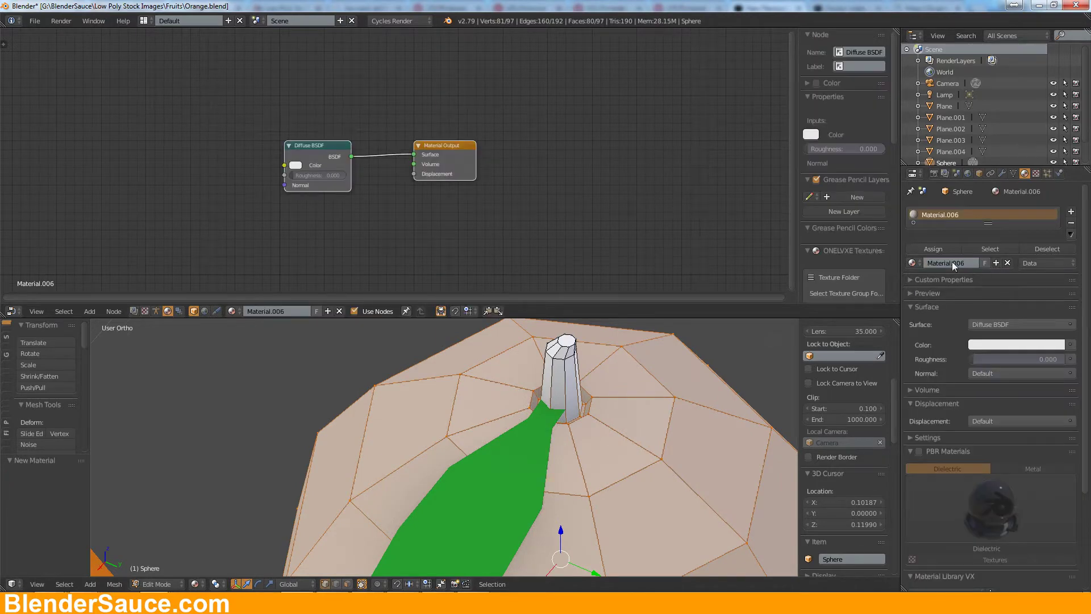
{"action": "left_click", "coordinate": [920, 262]}
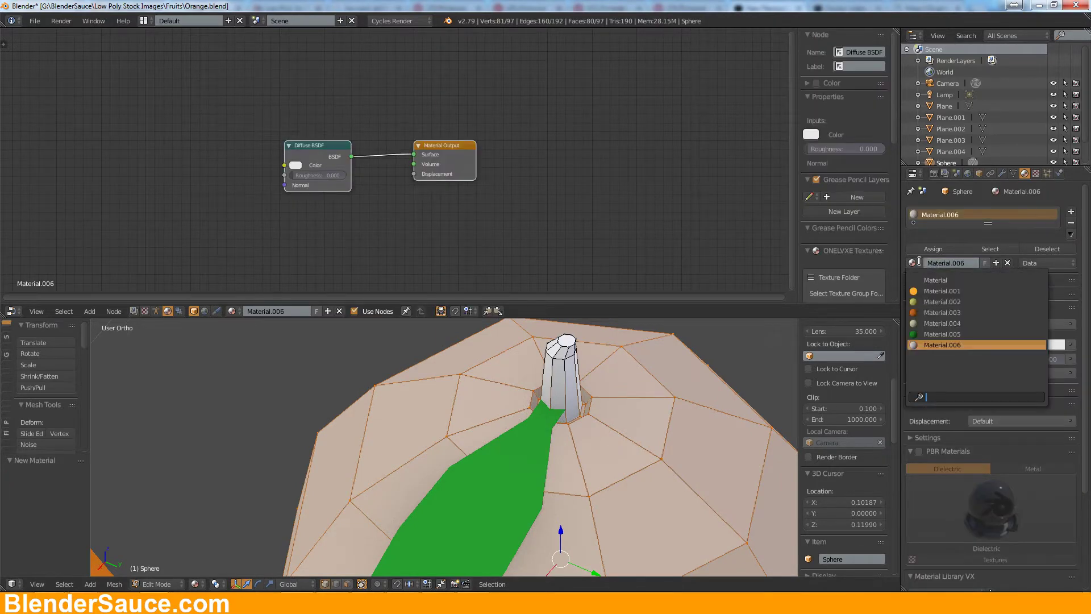
{"action": "left_click", "coordinate": [936, 312]}
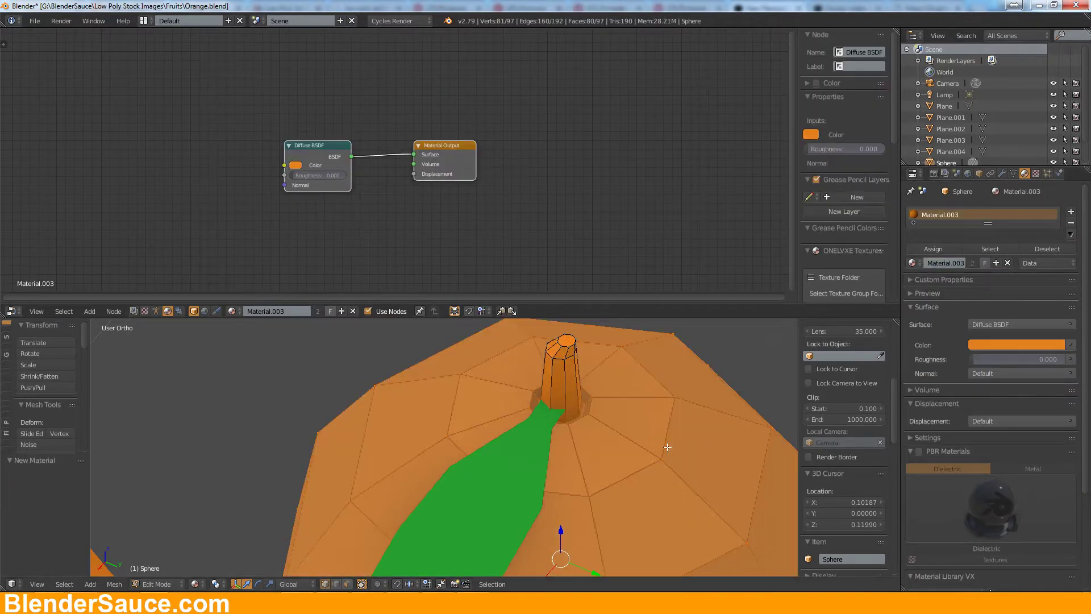
Step: Rename the orange peel material to Peel
{"action": "scroll", "coordinate": [658, 443], "scroll_direction": "down", "scroll_amount": 3}
{"action": "scroll", "coordinate": [673, 407], "scroll_direction": "down", "scroll_amount": 2}
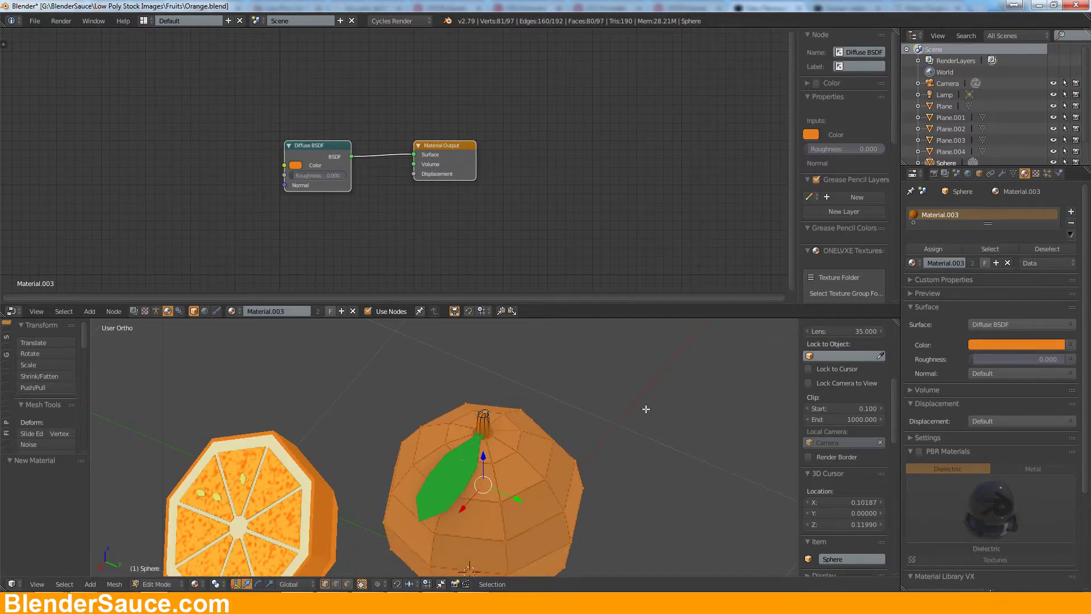
{"action": "type", "text": "P"}
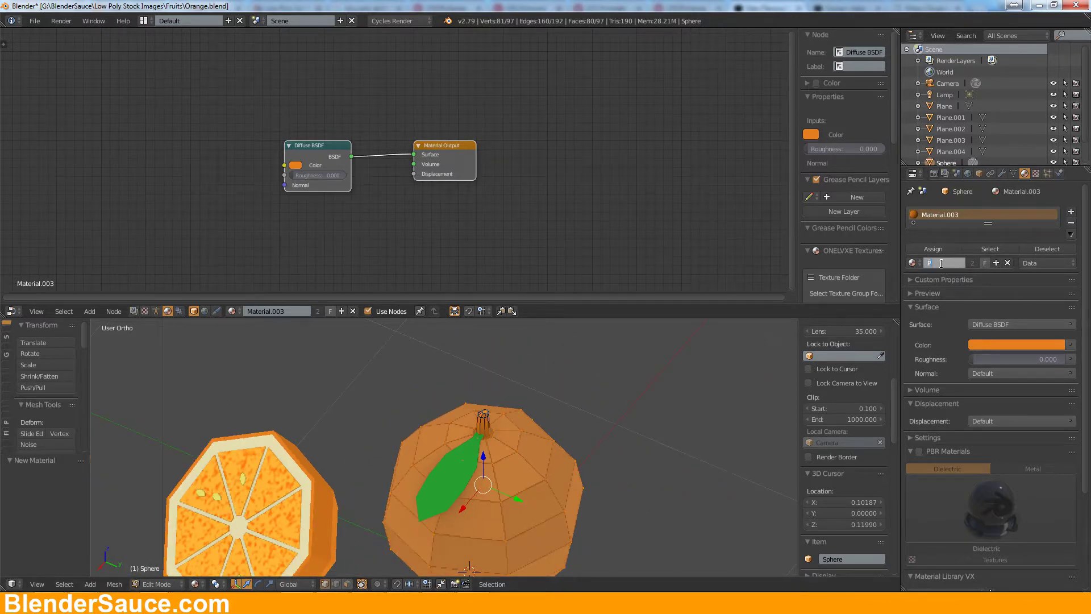
{"action": "type", "text": "eel"}
{"action": "key", "text": "Return"}
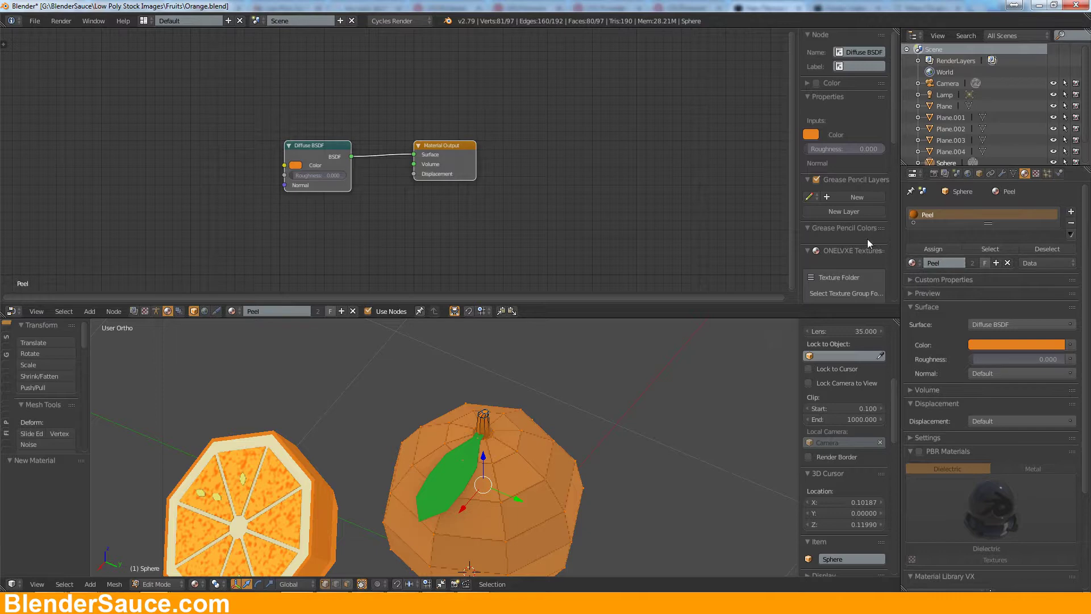
Step: Add a second material slot to the whole orange, invert the face selection, and grow it once to cover the stem
{"action": "scroll", "coordinate": [499, 418], "scroll_direction": "up", "scroll_amount": 2}
{"action": "scroll", "coordinate": [499, 418], "scroll_direction": "down", "scroll_amount": 1}
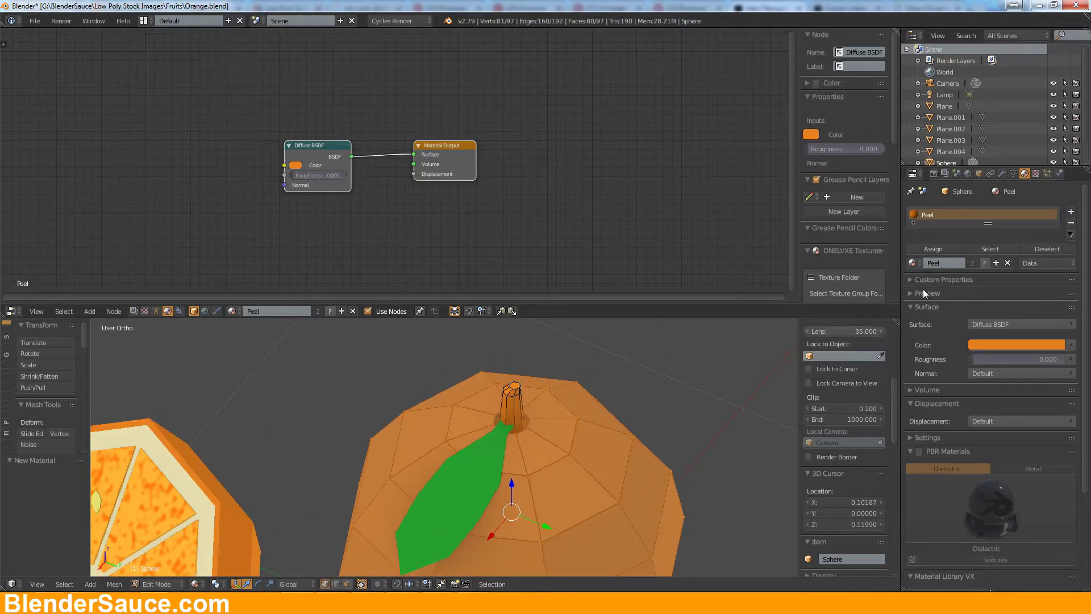
{"action": "left_click", "coordinate": [1072, 213]}
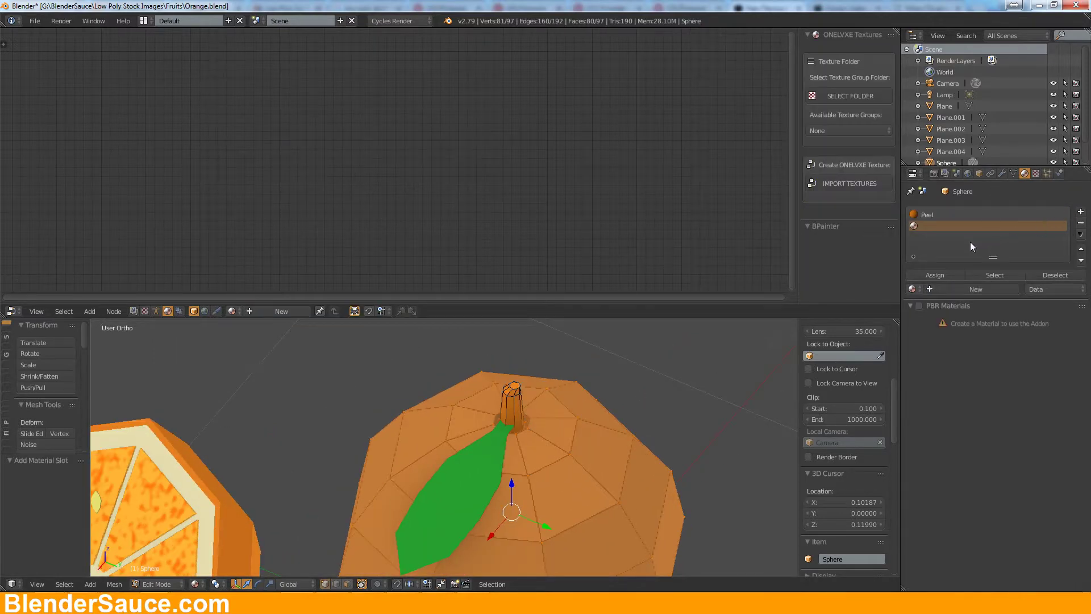
{"action": "left_click", "coordinate": [64, 584]}
{"action": "left_click", "coordinate": [114, 531]}
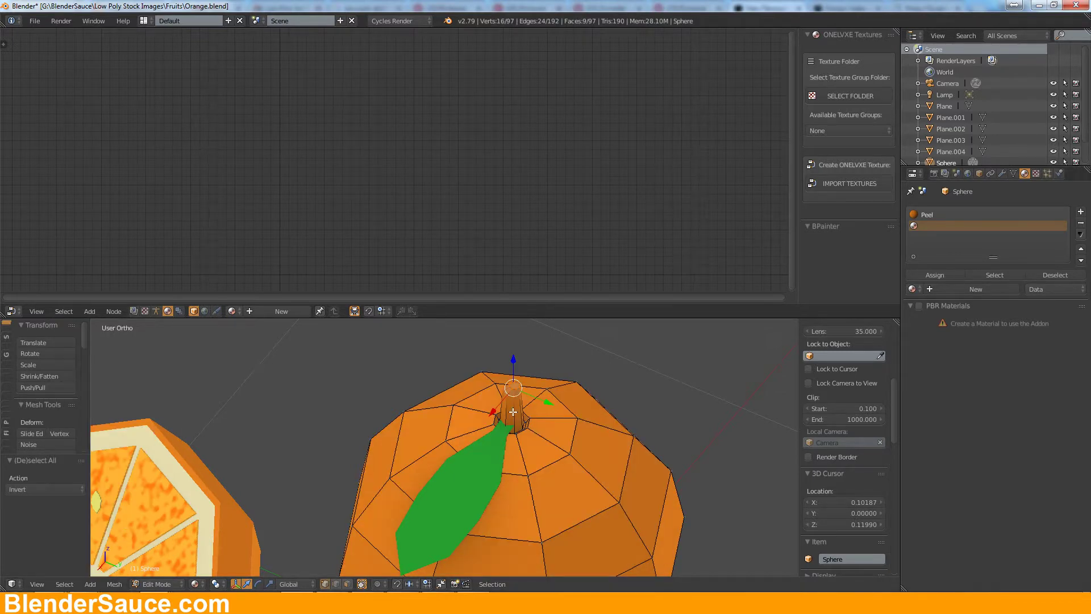
{"action": "key", "text": "ctrl+KP_Add"}
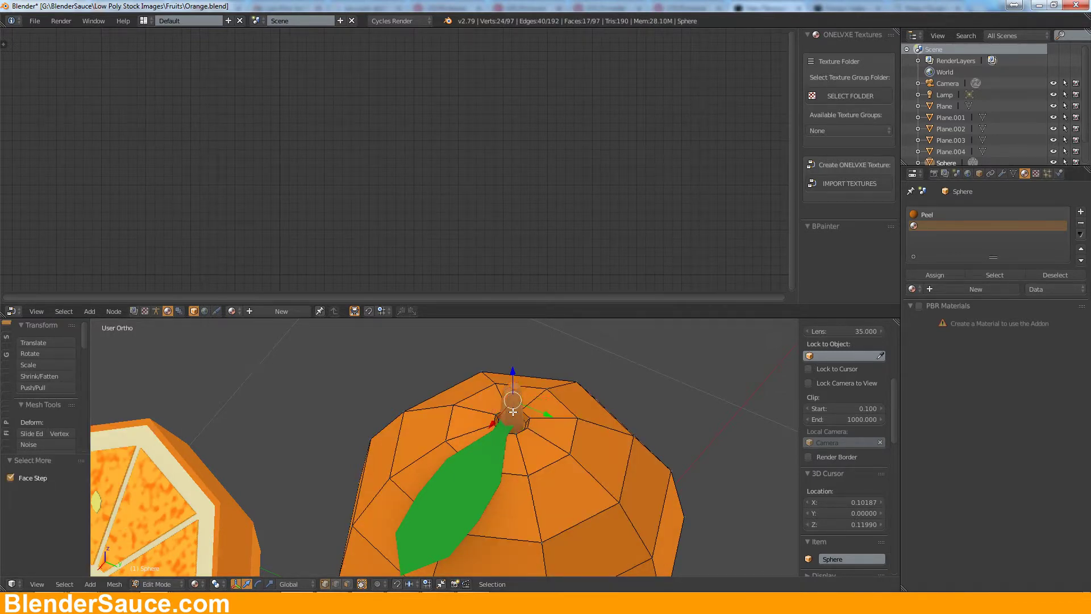
{"action": "scroll", "coordinate": [514, 412], "scroll_direction": "up", "scroll_amount": 3}
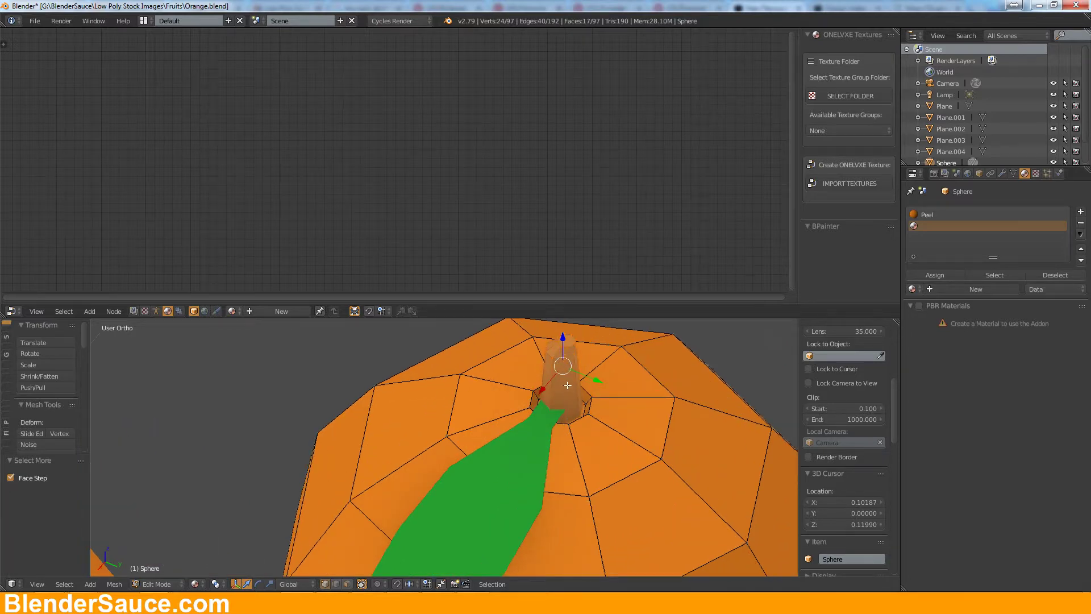
Step: Assign the second slot to the selected stem faces and set its material to the leaf's green Material.005
{"action": "left_click", "coordinate": [944, 274]}
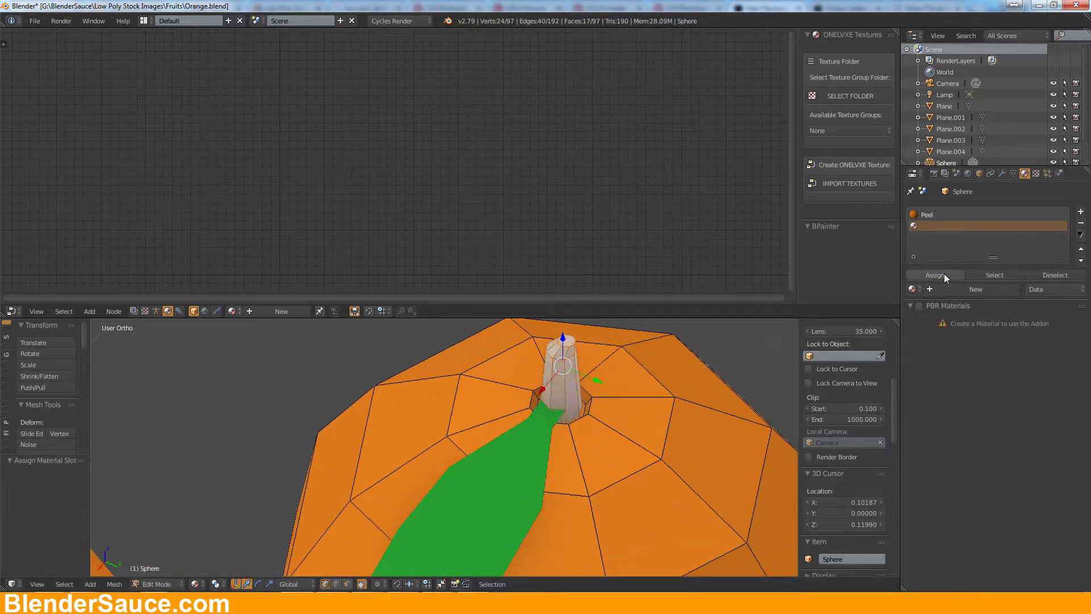
{"action": "left_click", "coordinate": [960, 288]}
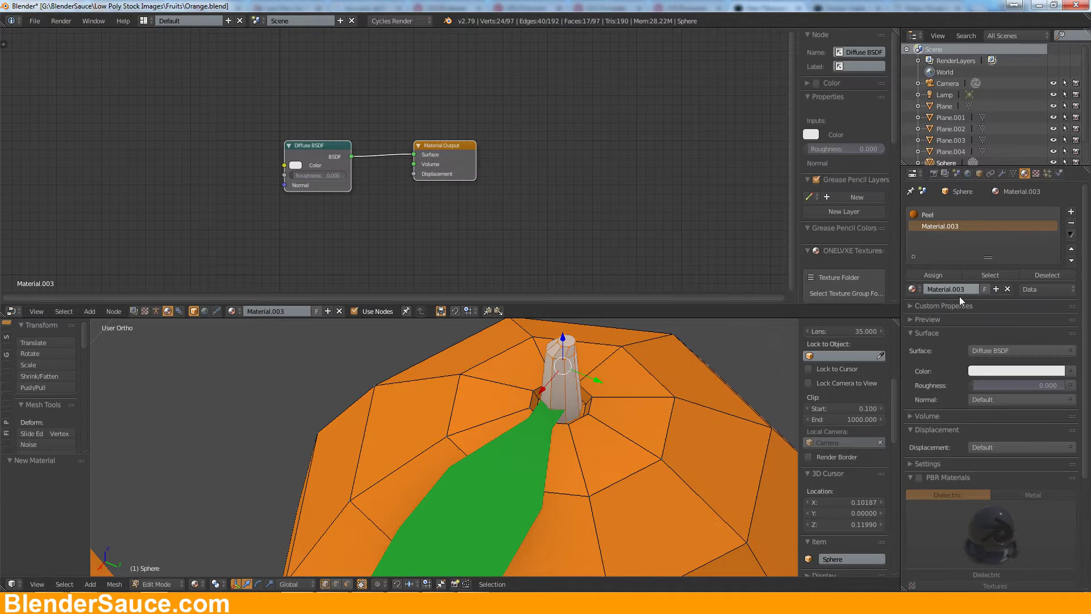
{"action": "left_click", "coordinate": [983, 371]}
{"action": "left_click", "coordinate": [912, 289]}
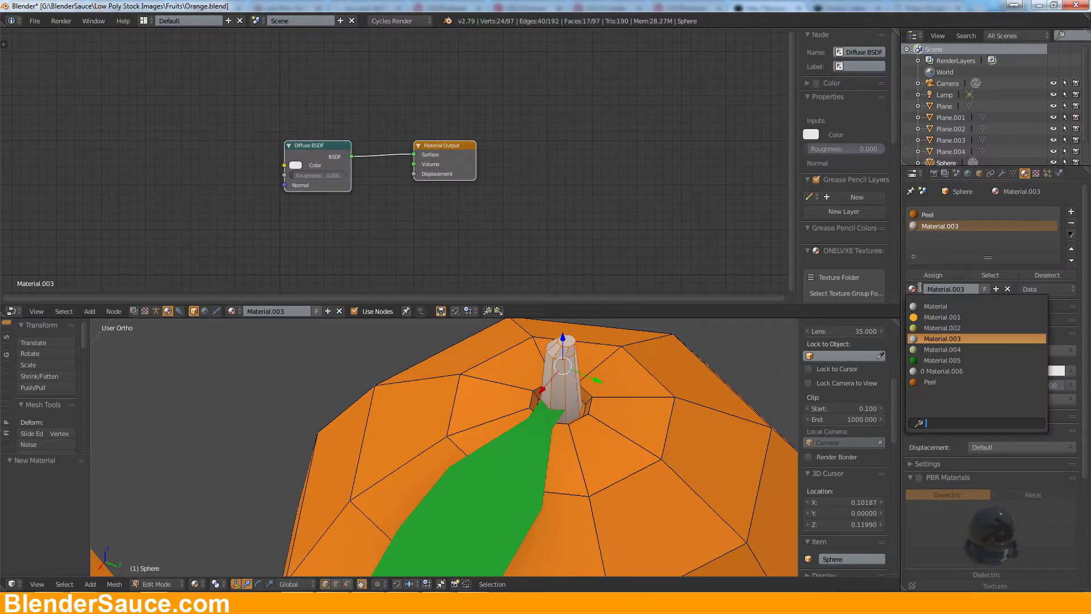
{"action": "left_click", "coordinate": [932, 360]}
{"action": "middle_click_drag", "start_coordinate": [557, 432], "coordinate": [687, 376]}
{"action": "scroll", "coordinate": [592, 378], "scroll_direction": "down", "scroll_amount": 8}
{"action": "left_click", "coordinate": [912, 288]}
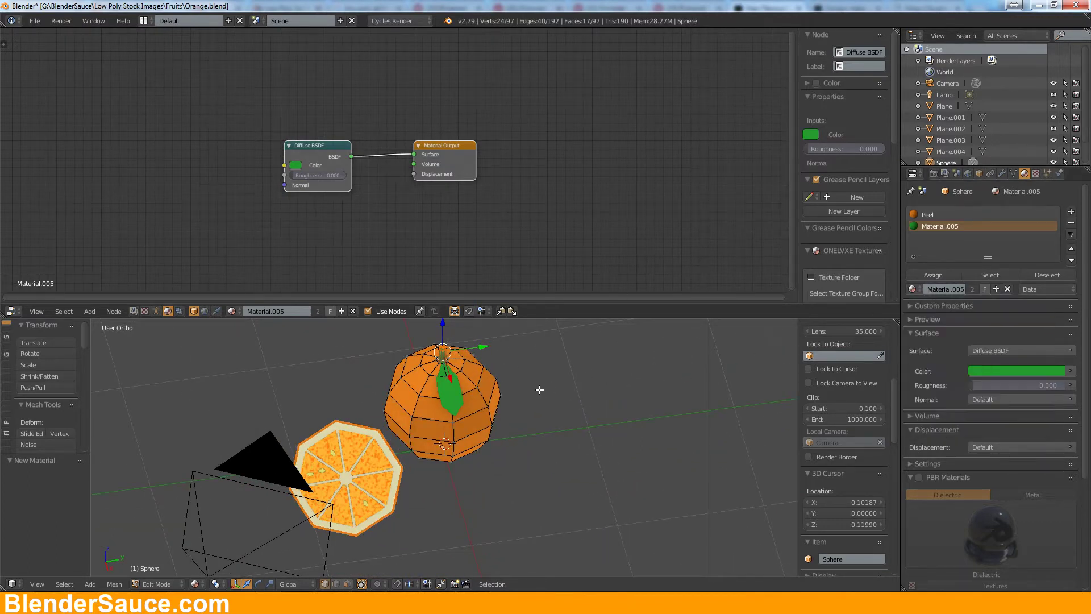
{"action": "left_click", "coordinate": [472, 408]}
Step: Reset the 3D cursor to the world origin and bring the whole scene into view
{"action": "middle_click_drag", "start_coordinate": [419, 393], "coordinate": [466, 392], "text": "shift"}
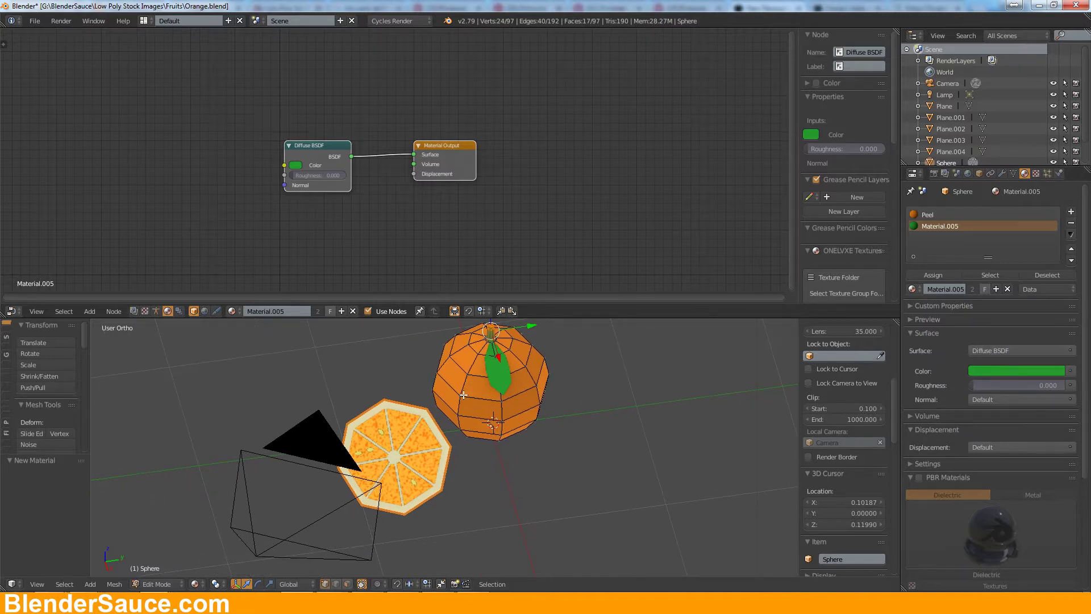
{"action": "key", "text": "shift+c"}
{"action": "scroll", "coordinate": [539, 393], "scroll_direction": "up", "scroll_amount": 5}
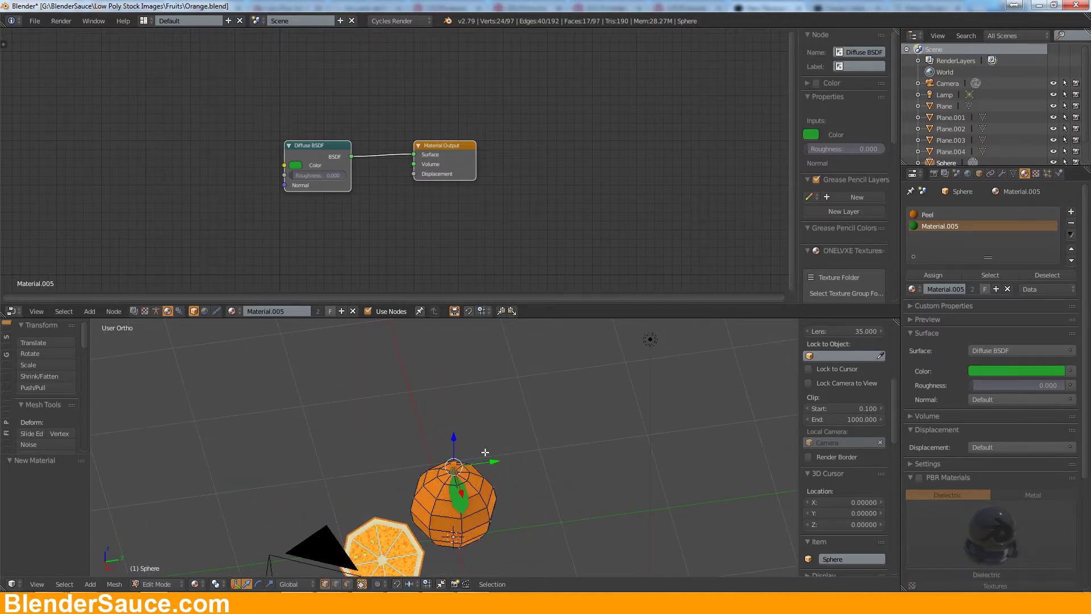
{"action": "middle_click_drag", "start_coordinate": [533, 376], "coordinate": [529, 392], "text": "shift"}
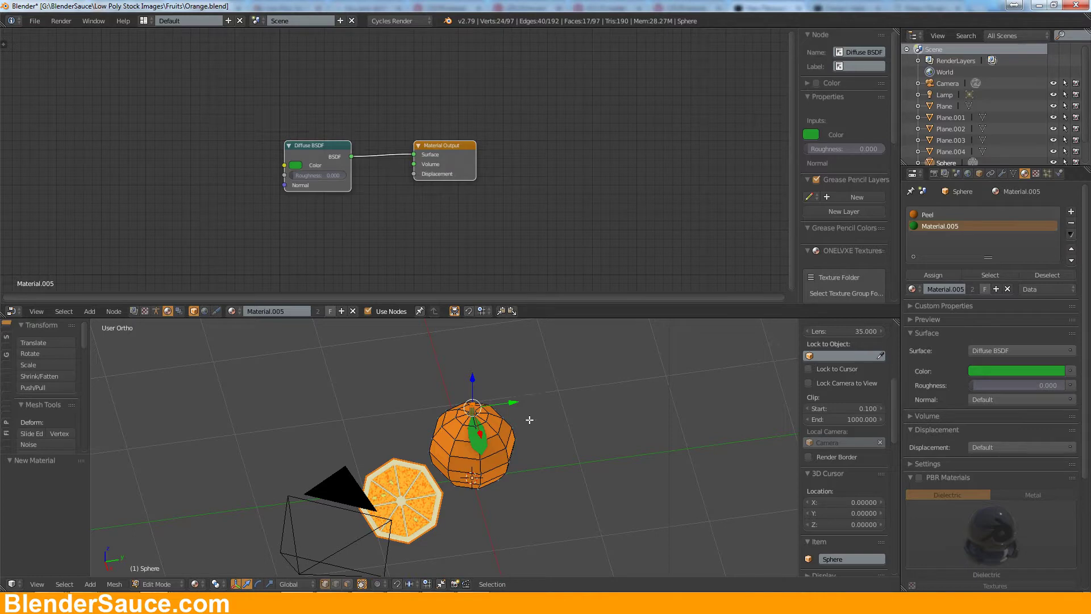
{"action": "key", "text": "KP_0"}
{"action": "scroll", "coordinate": [532, 412], "scroll_direction": "down", "scroll_amount": 4}
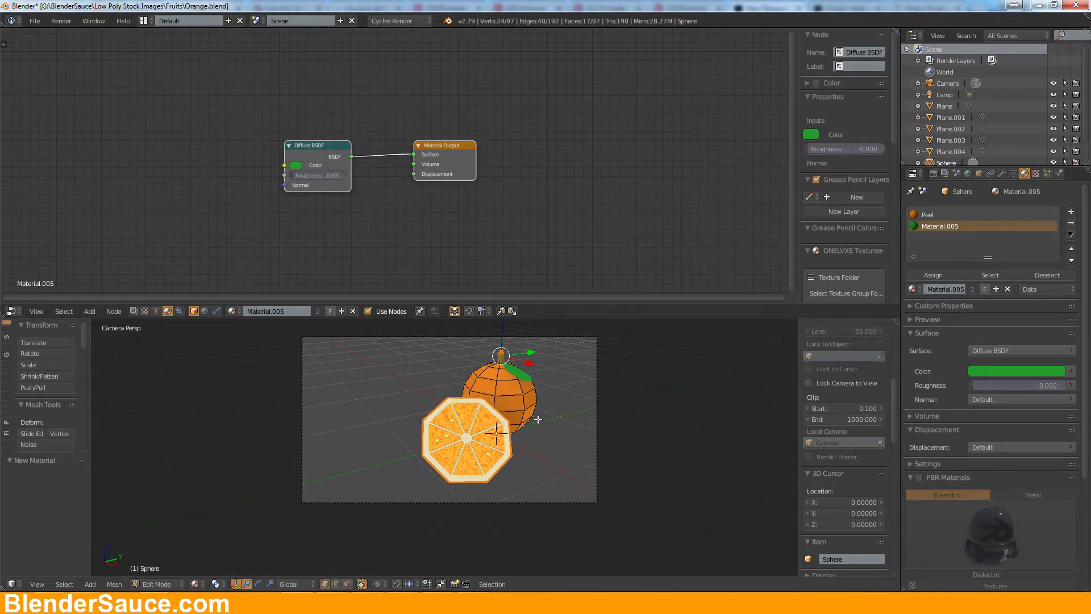
{"action": "key", "text": "shift+a"}
{"action": "left_click", "coordinate": [503, 254]}
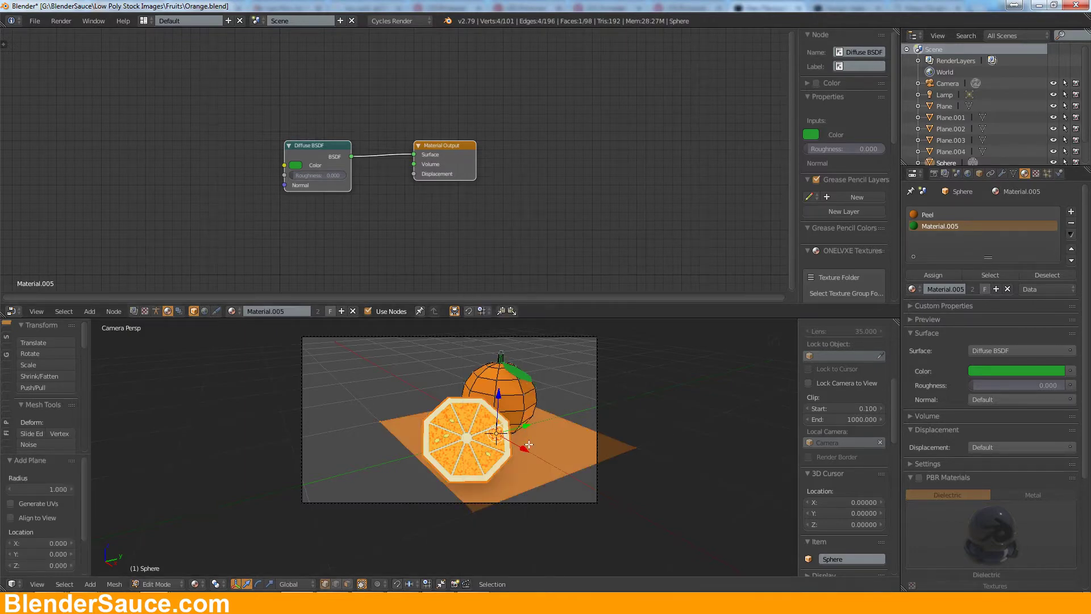
{"action": "key", "text": "x"}
{"action": "left_click", "coordinate": [605, 443]}
Step: Leave Edit Mode on the orange and add a separate ground plane at the world origin, scaled up by 10
{"action": "key", "text": "Tab"}
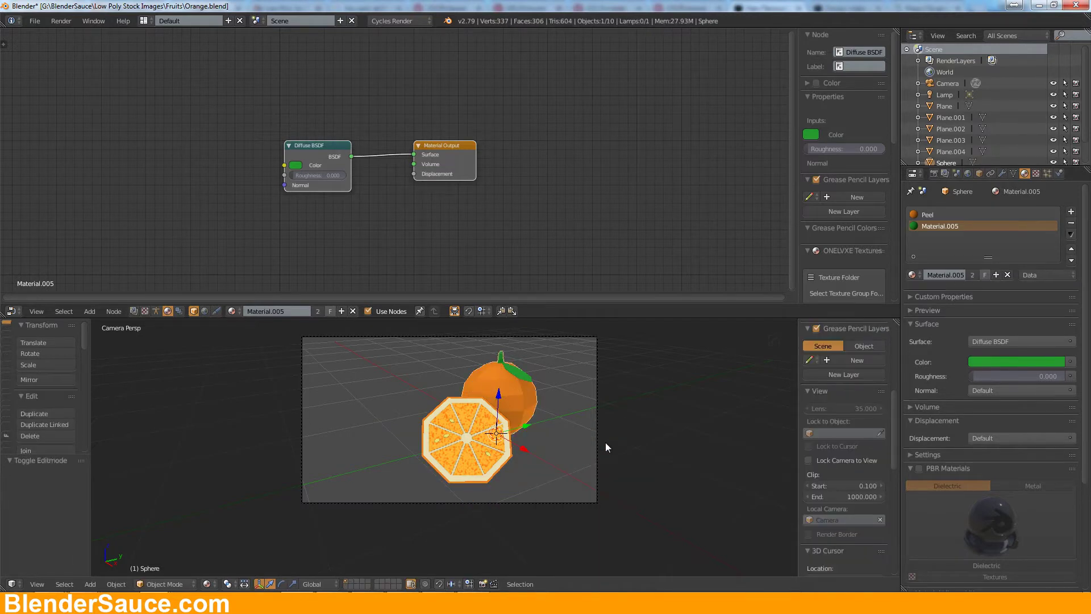
{"action": "key", "text": "shift+a"}
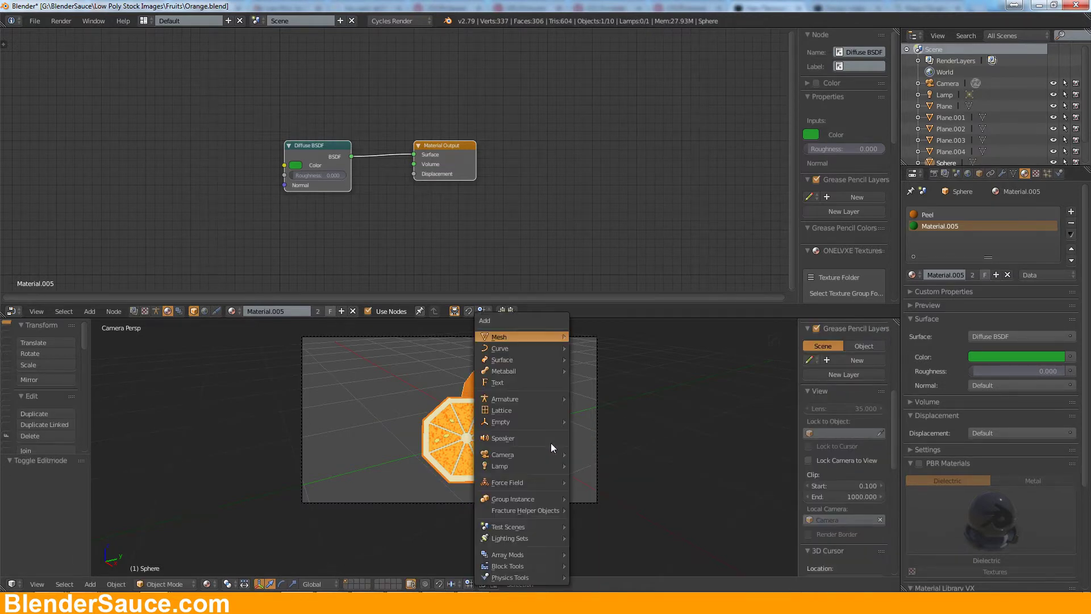
{"action": "mouse_move", "coordinate": [531, 336]}
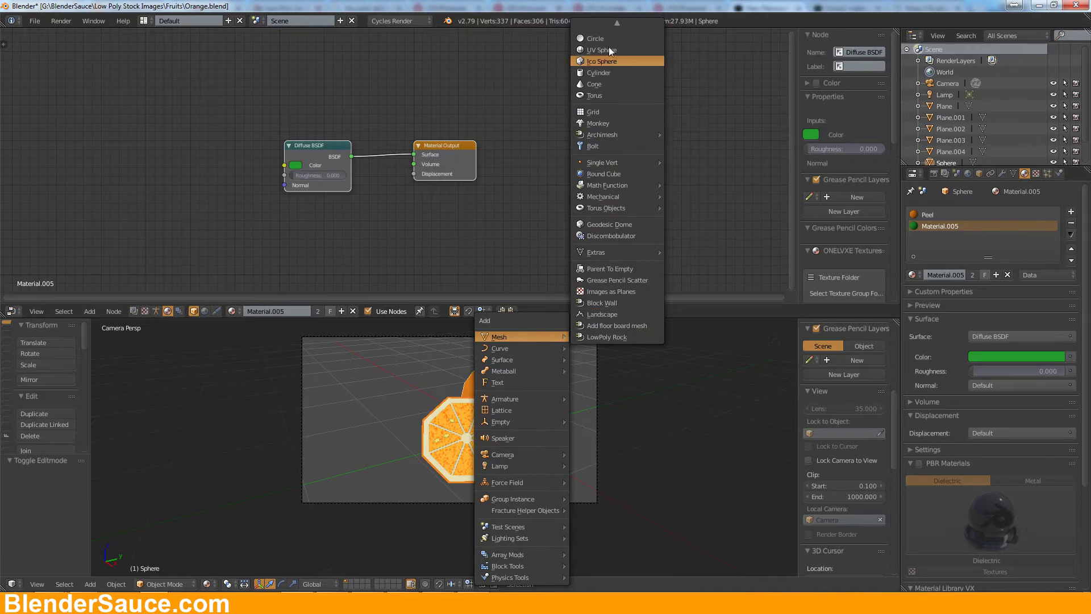
{"action": "left_click", "coordinate": [609, 25]}
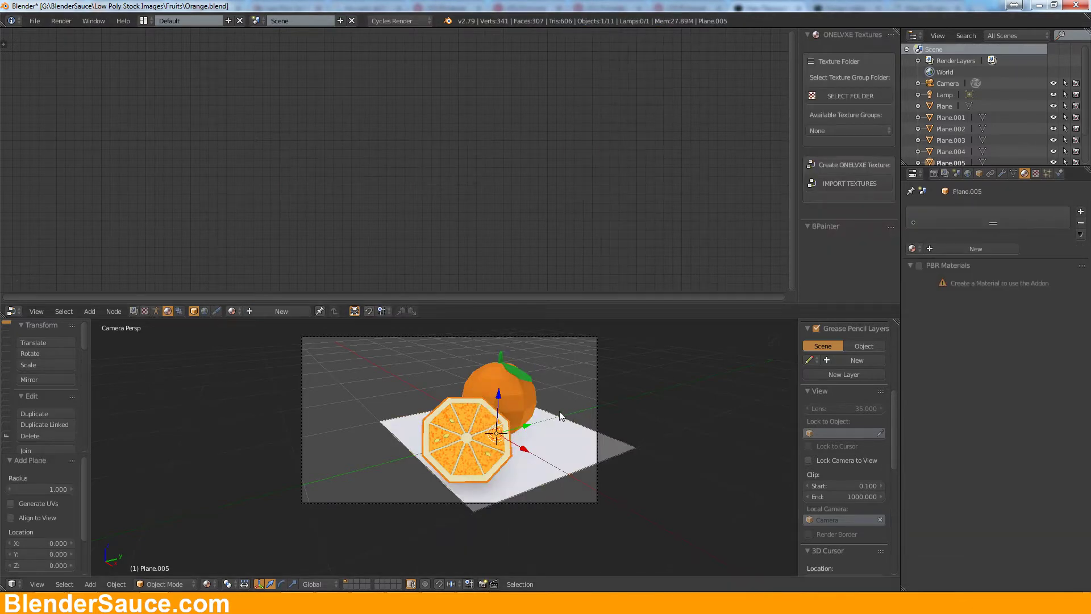
{"action": "type", "text": "s10"}
{"action": "key", "text": "Return"}
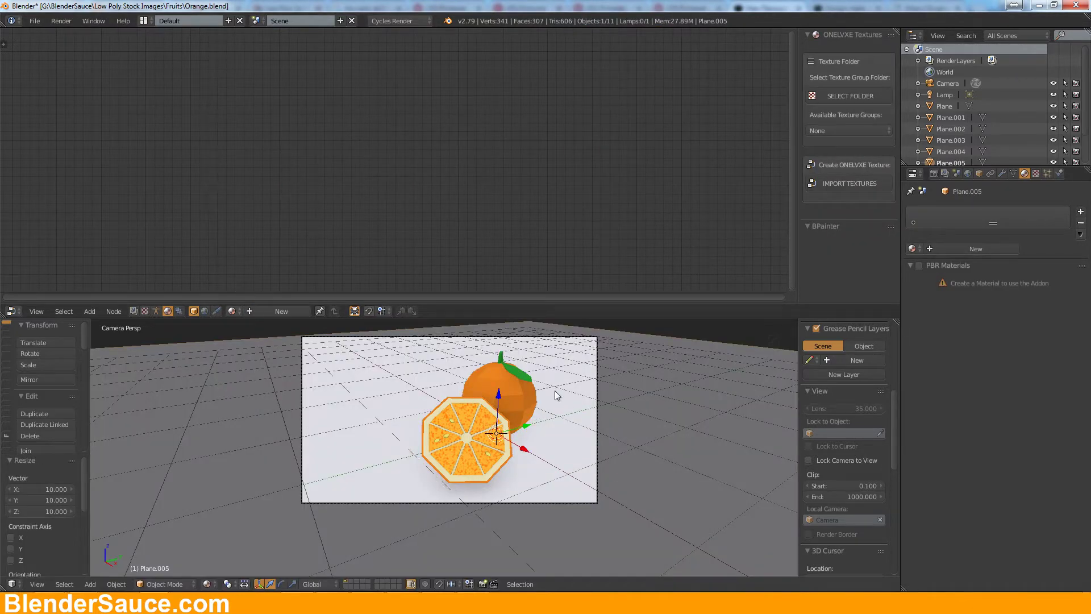
Step: Give the ground plane a new material with a light blue diffuse color
{"action": "left_click", "coordinate": [960, 248]}
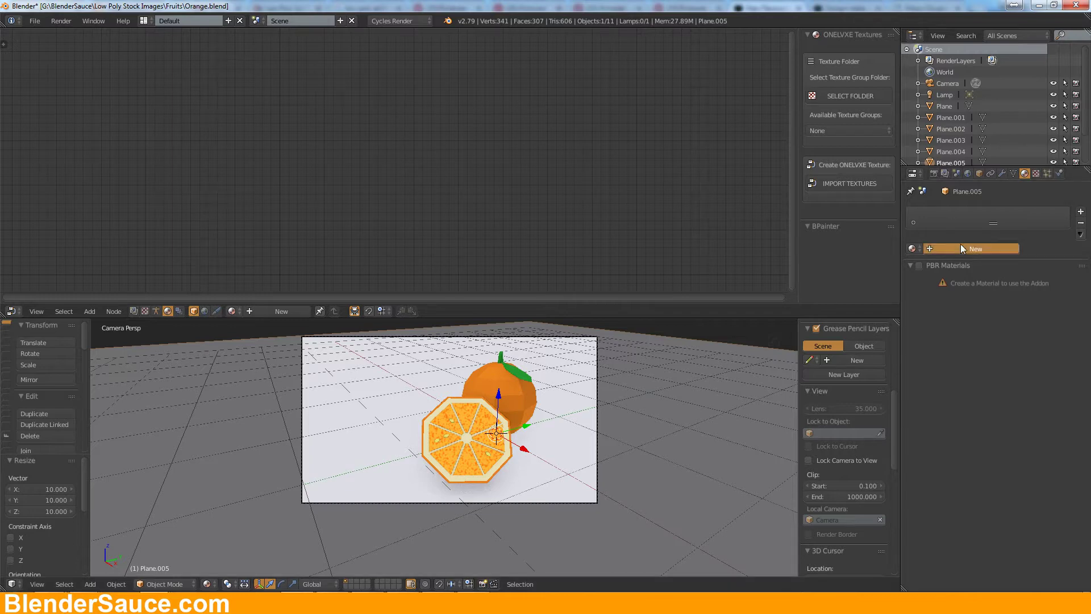
{"action": "left_click", "coordinate": [995, 331]}
{"action": "left_click_drag", "start_coordinate": [1015, 213], "coordinate": [1018, 181]}
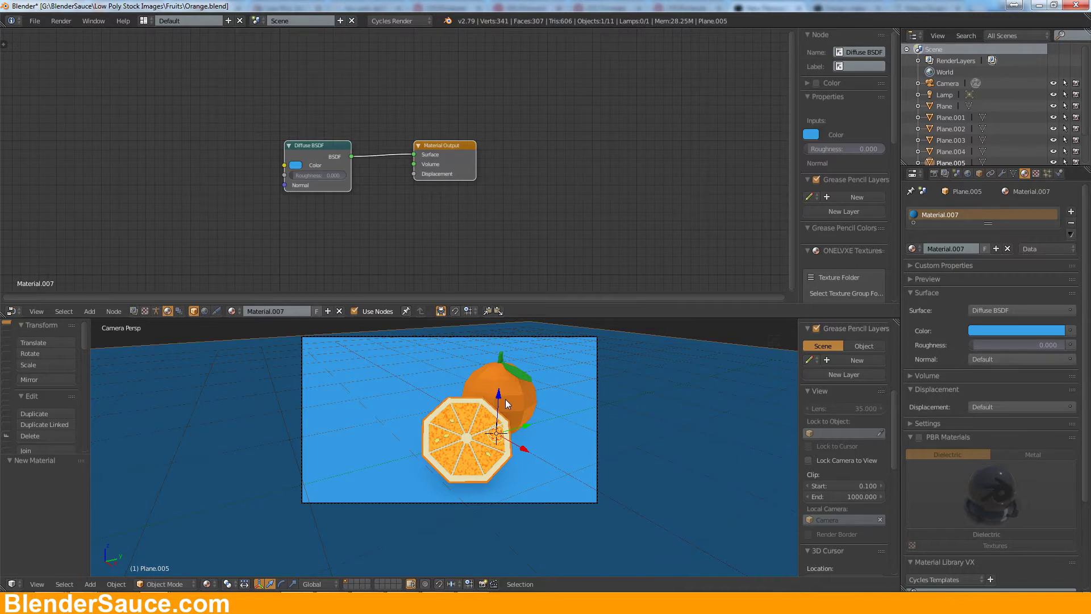
Step: Enable the render border and set the output format to JPEG at 100% quality
{"action": "left_click", "coordinate": [934, 174]}
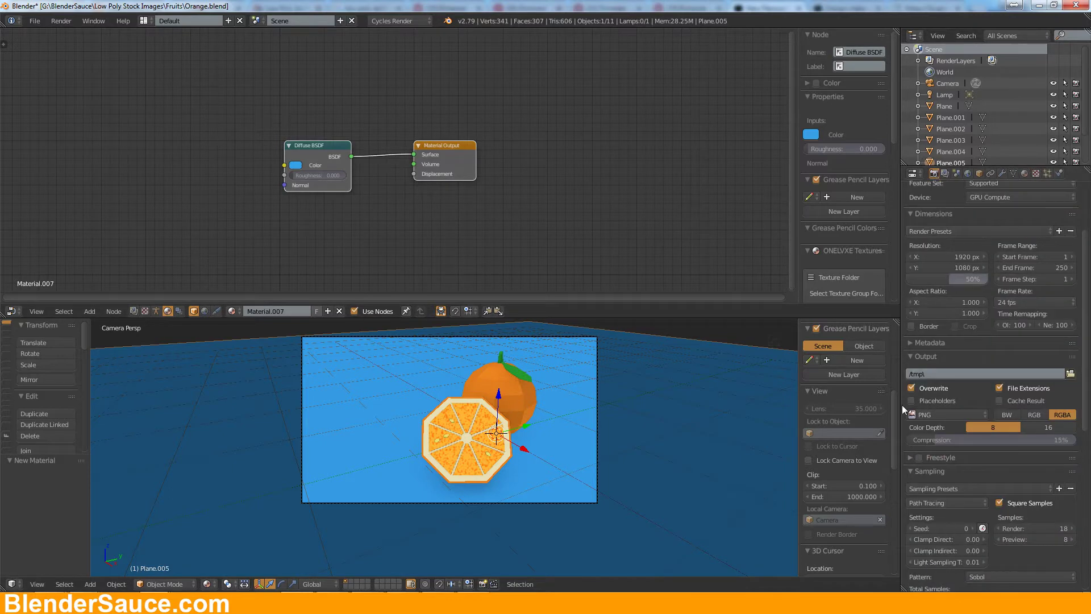
{"action": "left_click", "coordinate": [912, 326]}
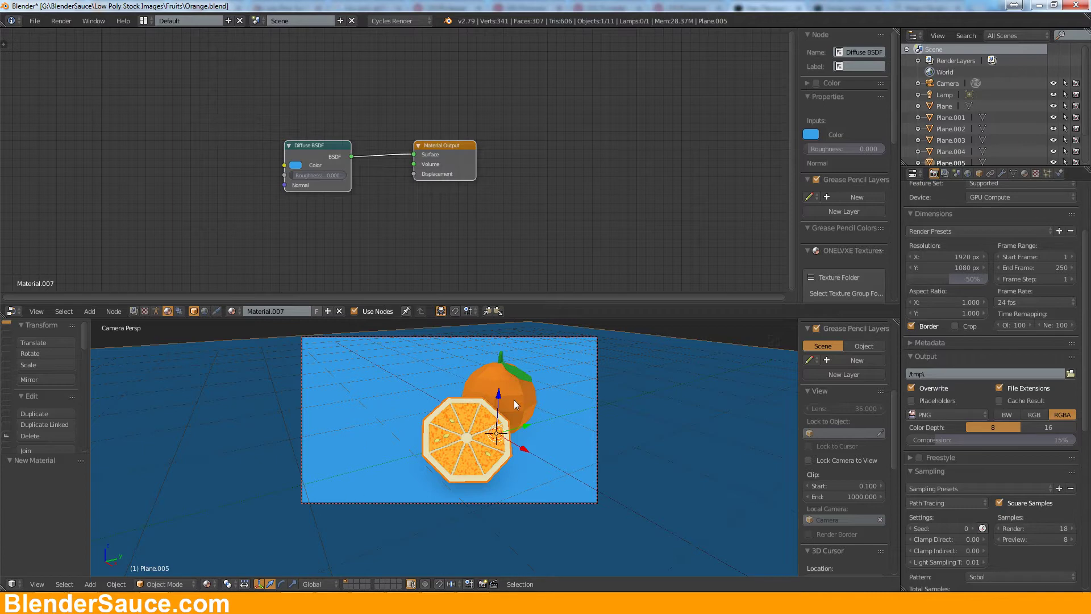
{"action": "left_click", "coordinate": [941, 414]}
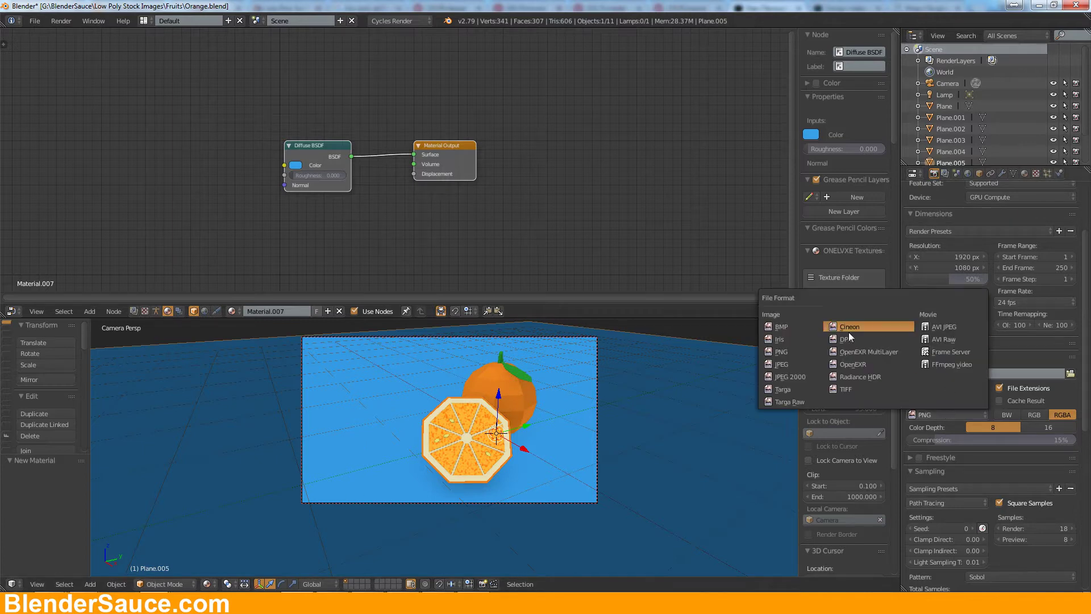
{"action": "left_click", "coordinate": [789, 364]}
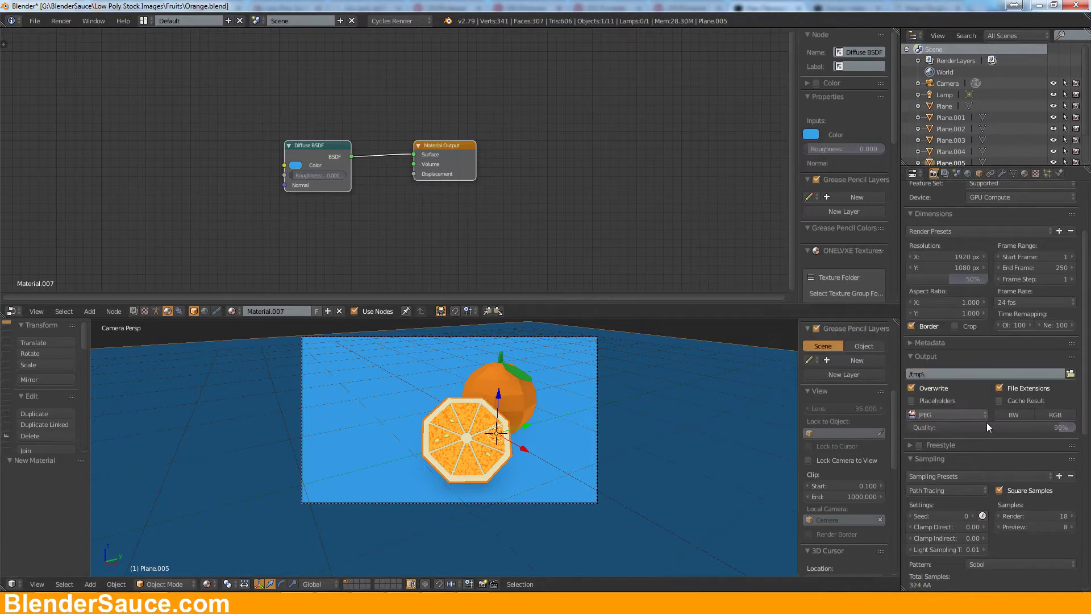
{"action": "left_click_drag", "start_coordinate": [1060, 427], "coordinate": [1074, 427]}
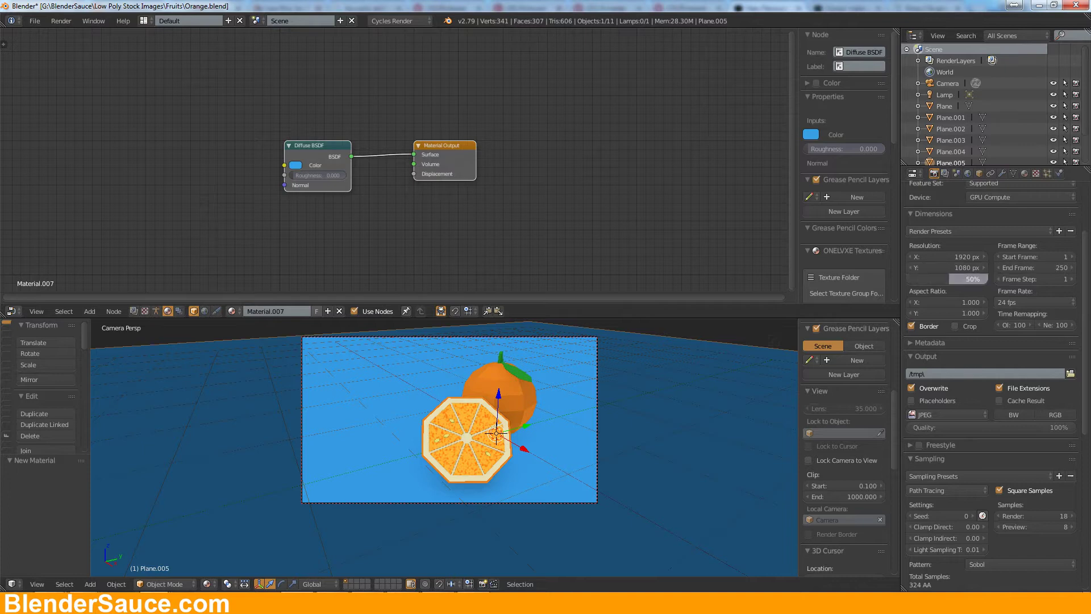
Step: Raise the render resolution percentage and set the sampling to 5 preview and 15 render samples
{"action": "left_click_drag", "start_coordinate": [977, 278], "coordinate": [1006, 278]}
{"action": "scroll", "coordinate": [1006, 421], "scroll_direction": "down", "scroll_amount": 5}
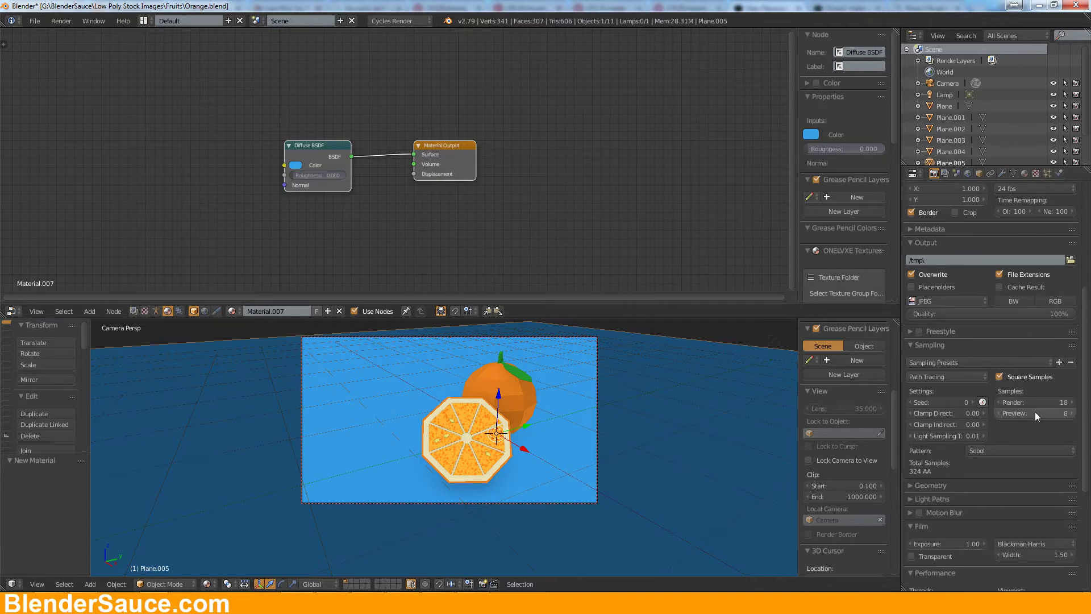
{"action": "left_click", "coordinate": [1035, 411]}
{"action": "type", "text": "5"}
{"action": "key", "text": "Return"}
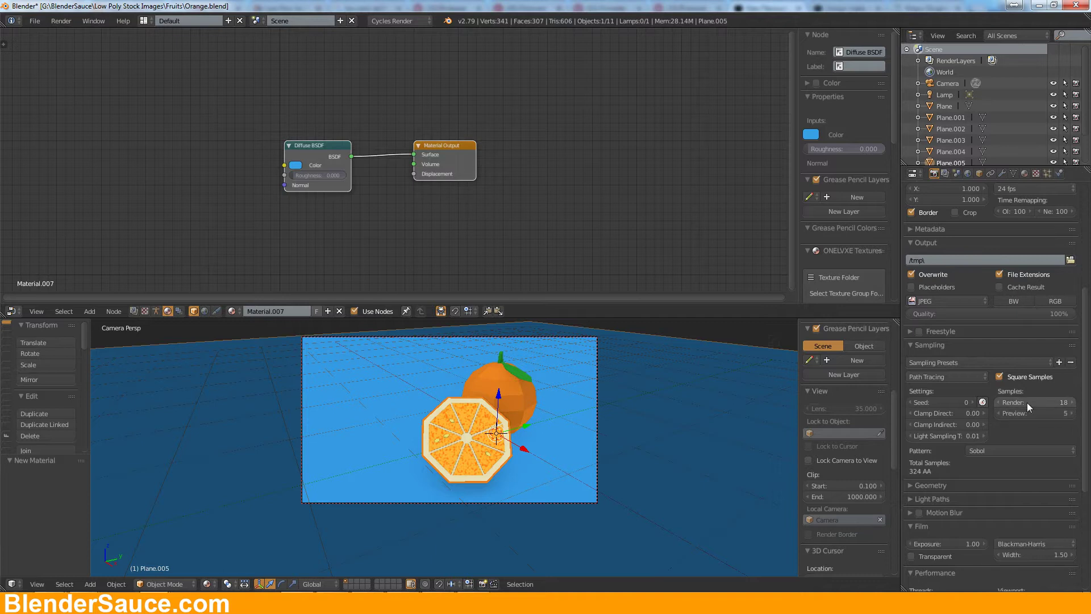
{"action": "left_click", "coordinate": [1053, 403]}
{"action": "type", "text": "15"}
{"action": "key", "text": "Return"}
Step: Check the render layer's denoising option, and enable world nodes with an Environment Texture as the background color
{"action": "left_click", "coordinate": [945, 173]}
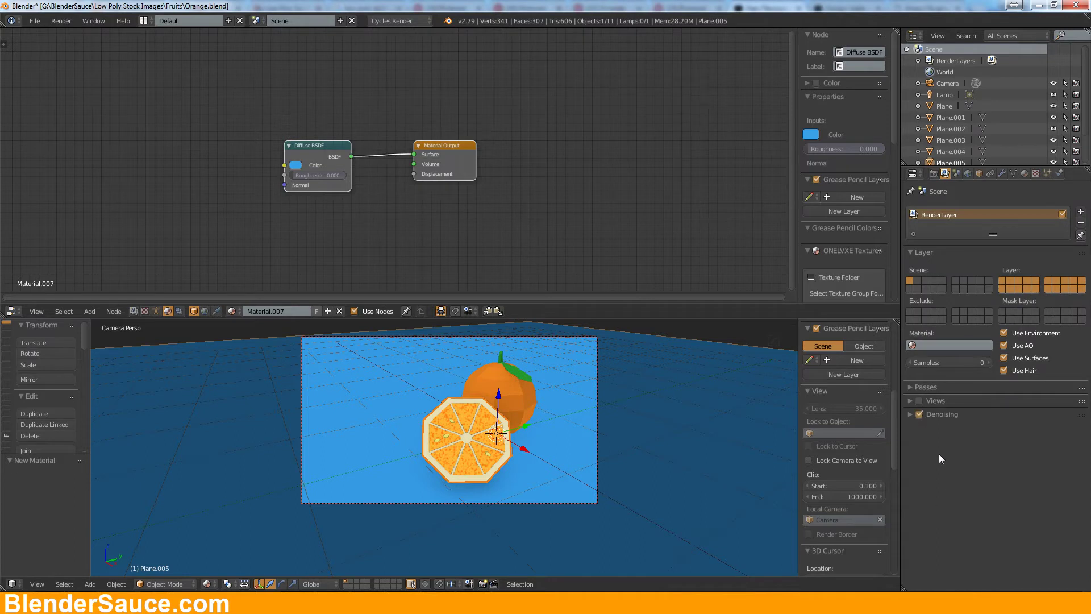
{"action": "scroll", "coordinate": [626, 397], "scroll_direction": "down", "scroll_amount": 2}
{"action": "left_click", "coordinate": [969, 173]}
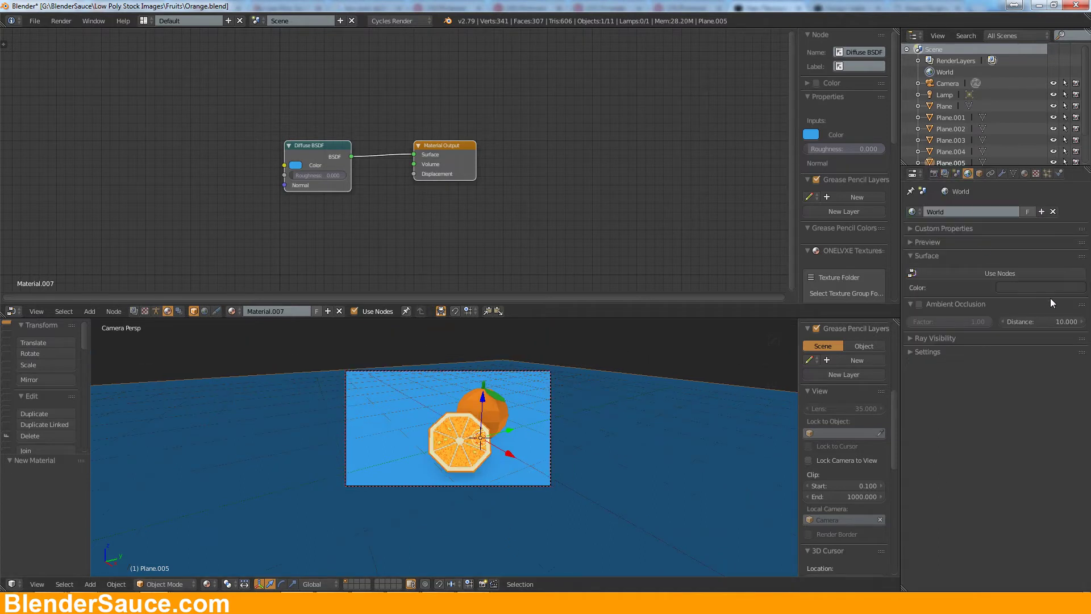
{"action": "left_click", "coordinate": [1048, 273]}
{"action": "left_click", "coordinate": [1084, 294]}
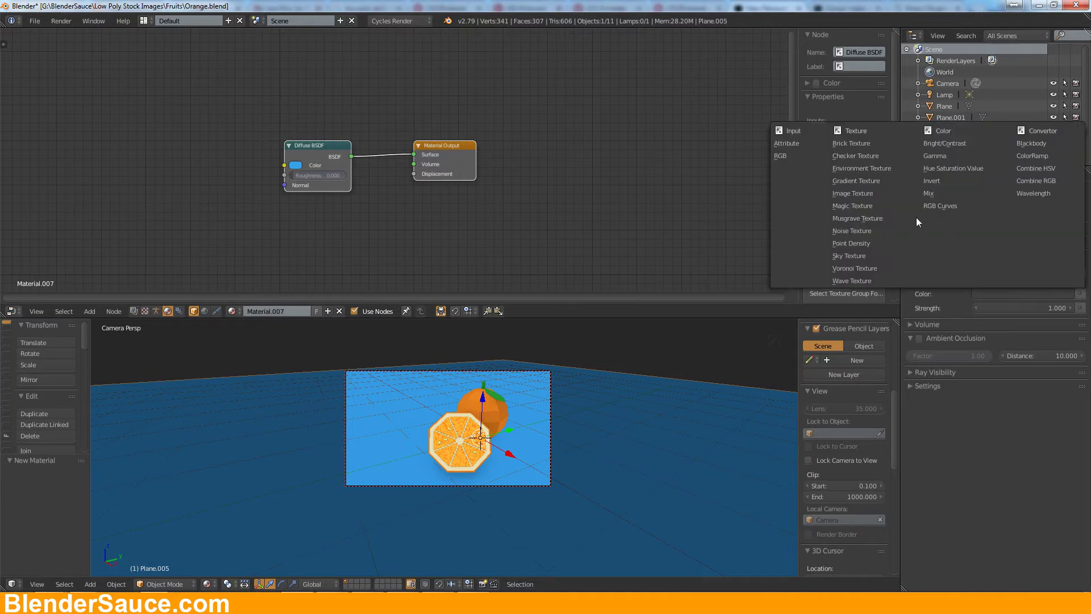
{"action": "left_click", "coordinate": [853, 167]}
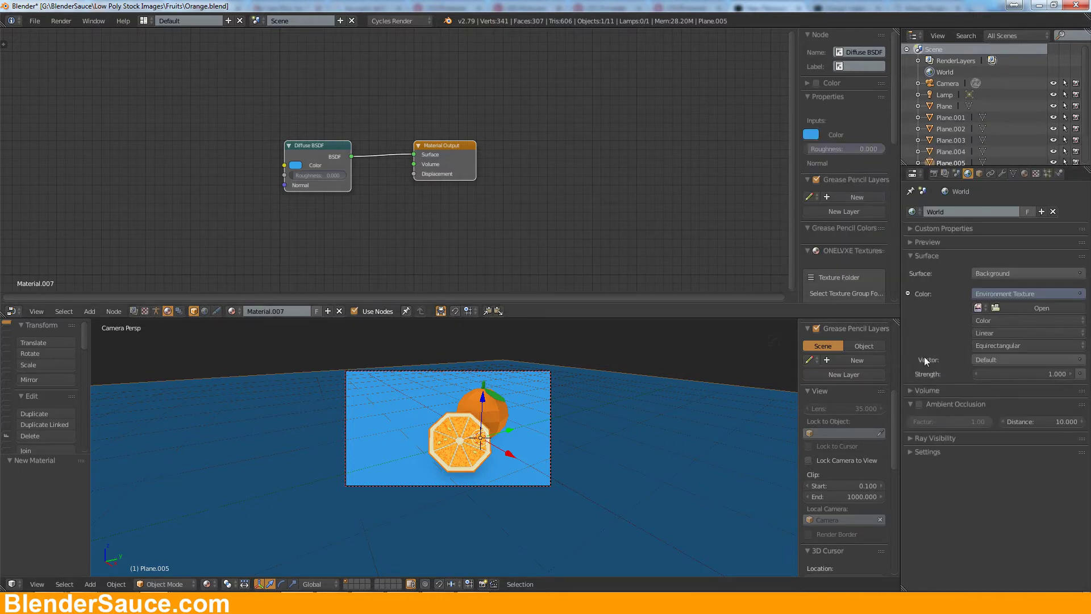
Step: Load Church_HarvestLobby.hdr from the HDR folder as the environment image and enable ambient occlusion with a factor of 0.12
{"action": "left_click", "coordinate": [1040, 307]}
{"action": "left_click", "coordinate": [31, 297]}
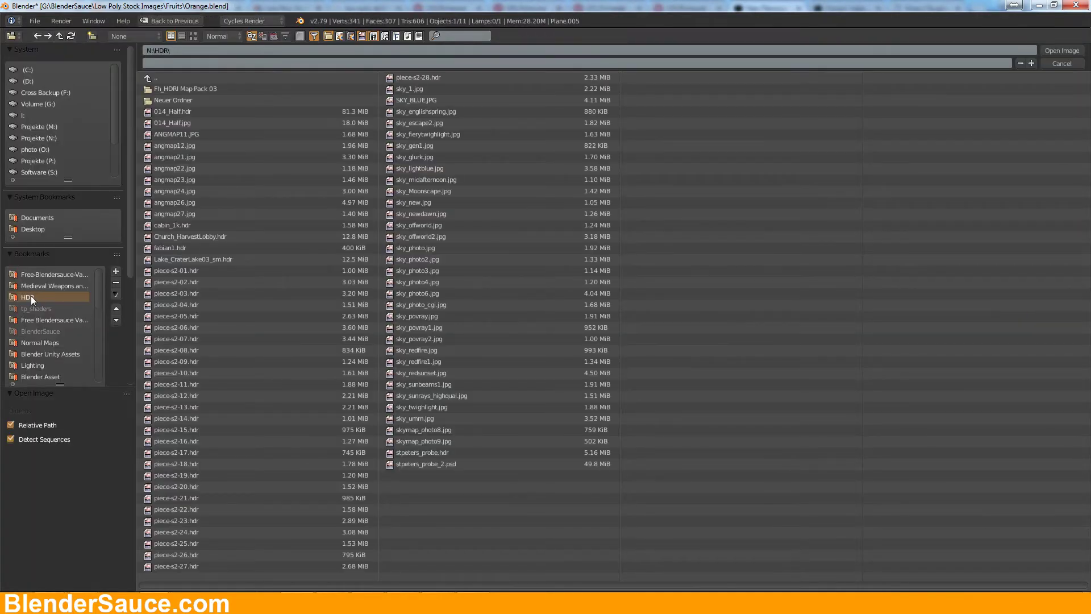
{"action": "left_click", "coordinate": [193, 36]}
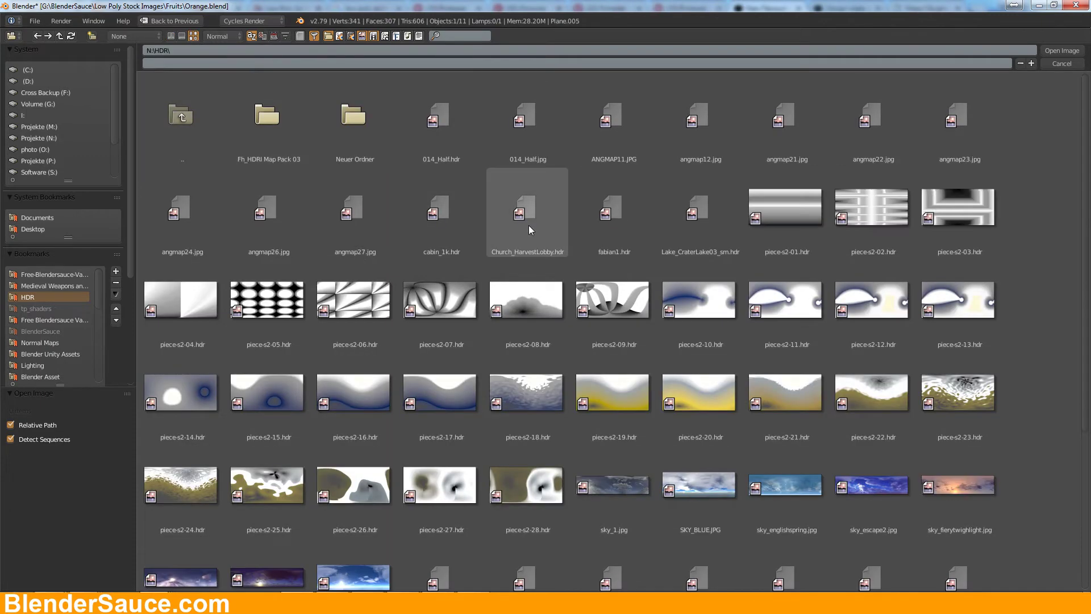
{"action": "left_click", "coordinate": [520, 223]}
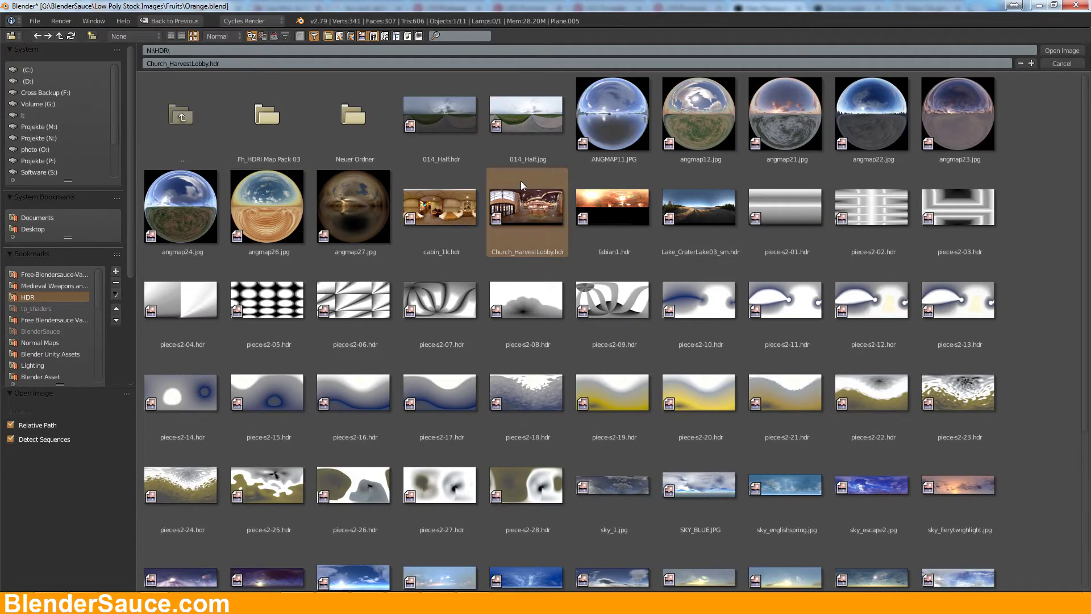
{"action": "left_click", "coordinate": [1051, 50]}
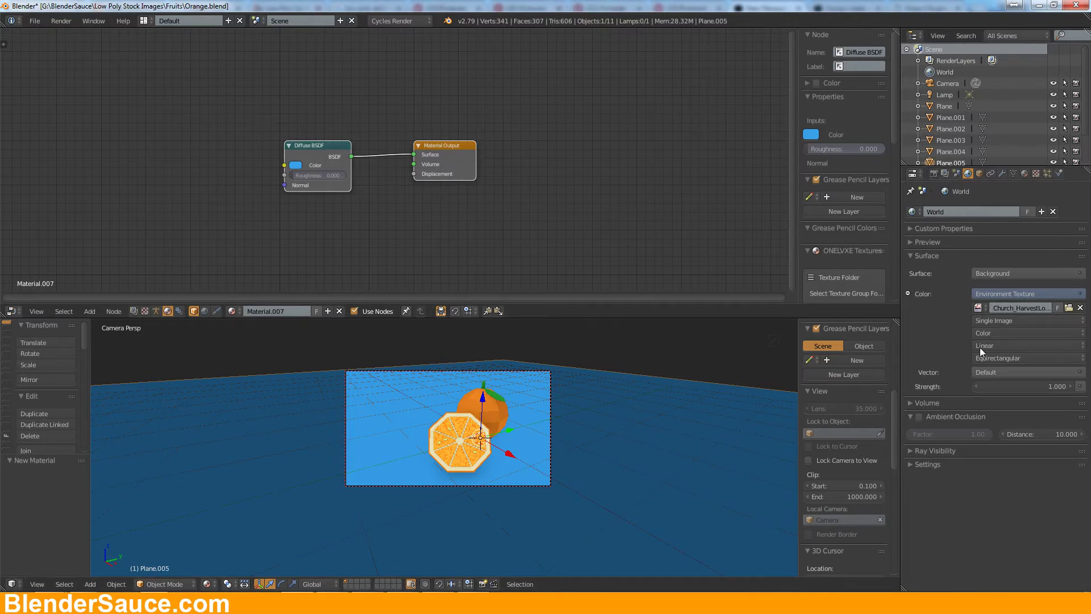
{"action": "left_click_drag", "start_coordinate": [952, 434], "coordinate": [909, 434]}
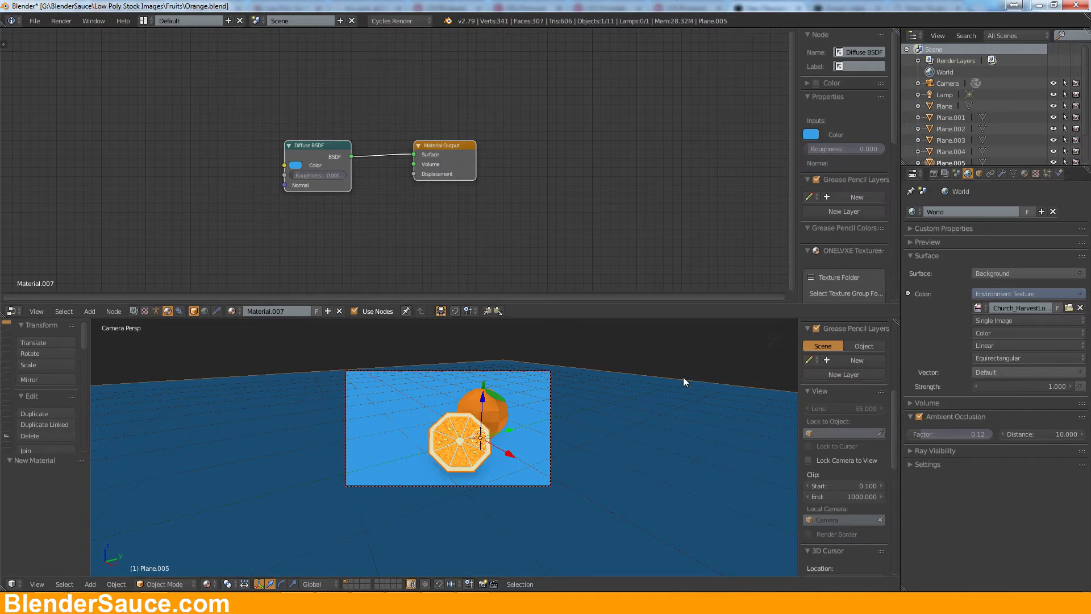
Step: Change the scene's lamp to a Sun, enable its nodes, and tint its emission color a pale warm white
{"action": "key", "text": "KP_Decimal"}
{"action": "scroll", "coordinate": [624, 429], "scroll_direction": "down", "scroll_amount": 10}
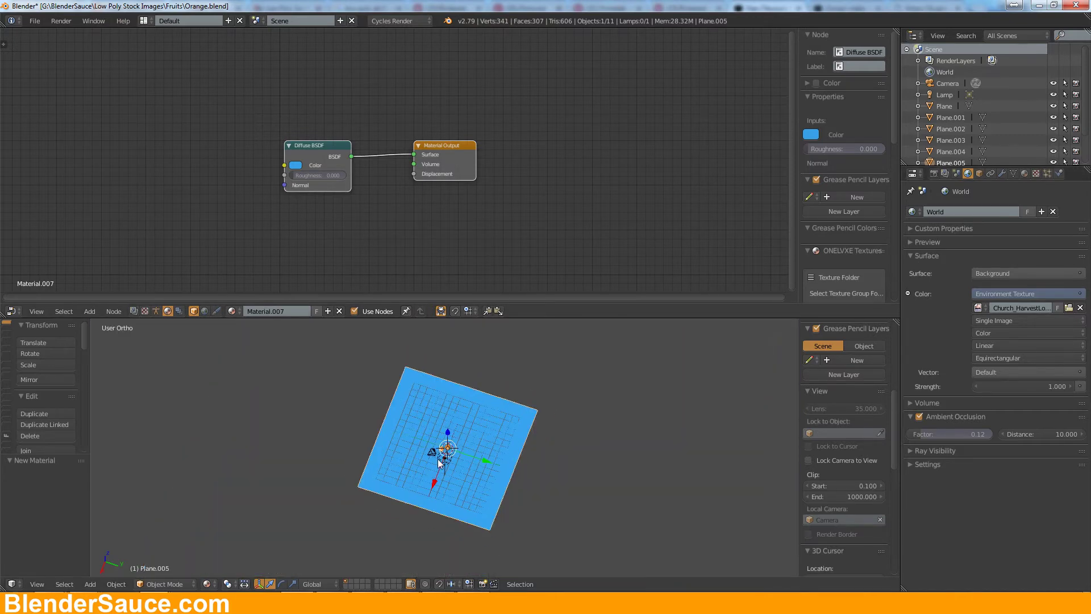
{"action": "right_click", "coordinate": [436, 456]}
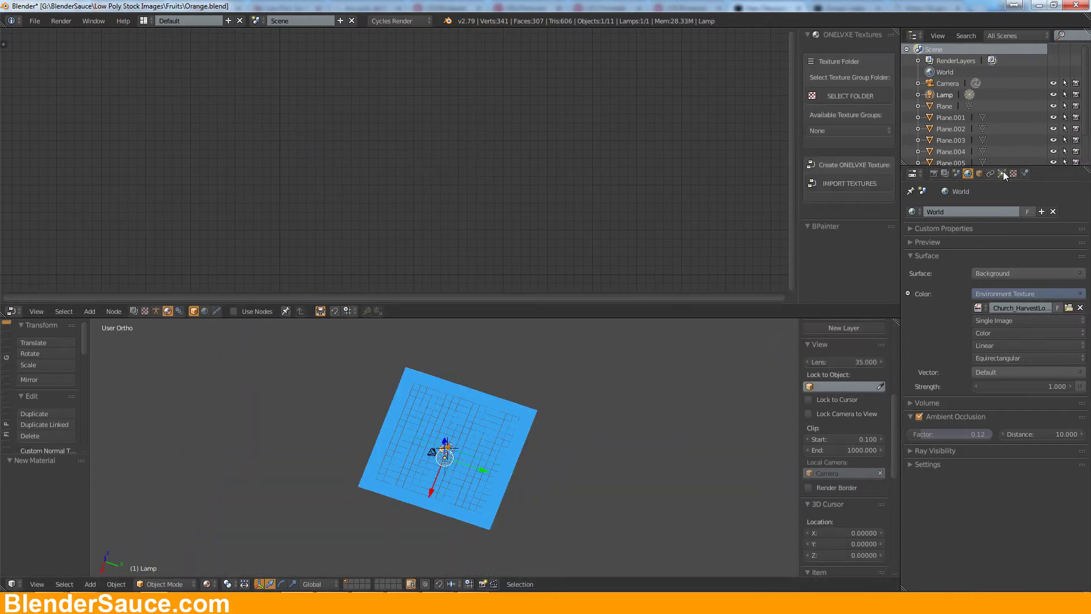
{"action": "left_click", "coordinate": [1002, 173]}
{"action": "left_click", "coordinate": [958, 274]}
{"action": "left_click", "coordinate": [984, 333]}
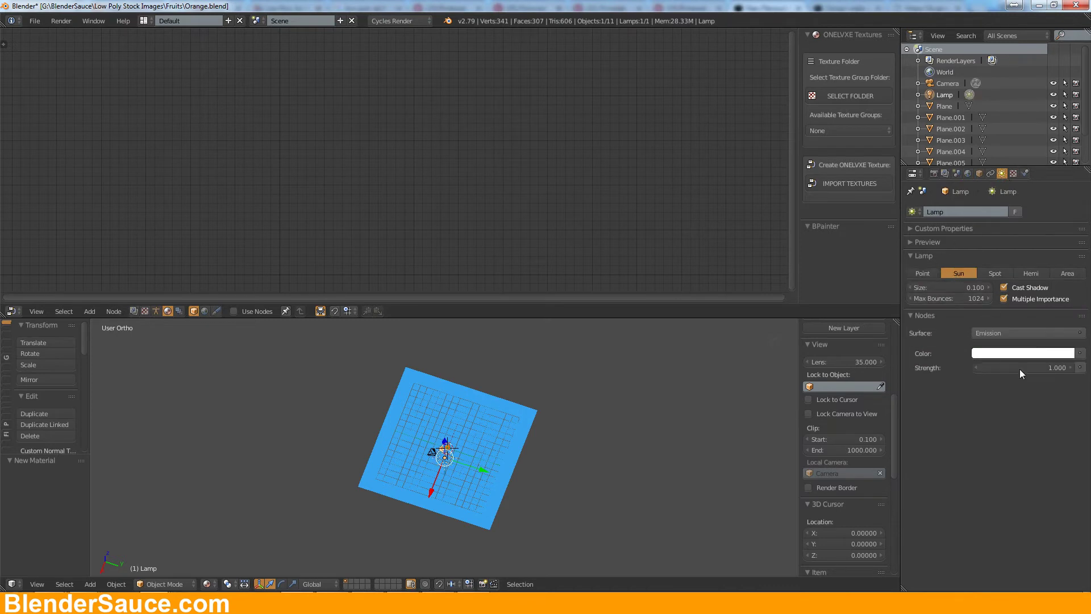
{"action": "left_click", "coordinate": [1049, 355]}
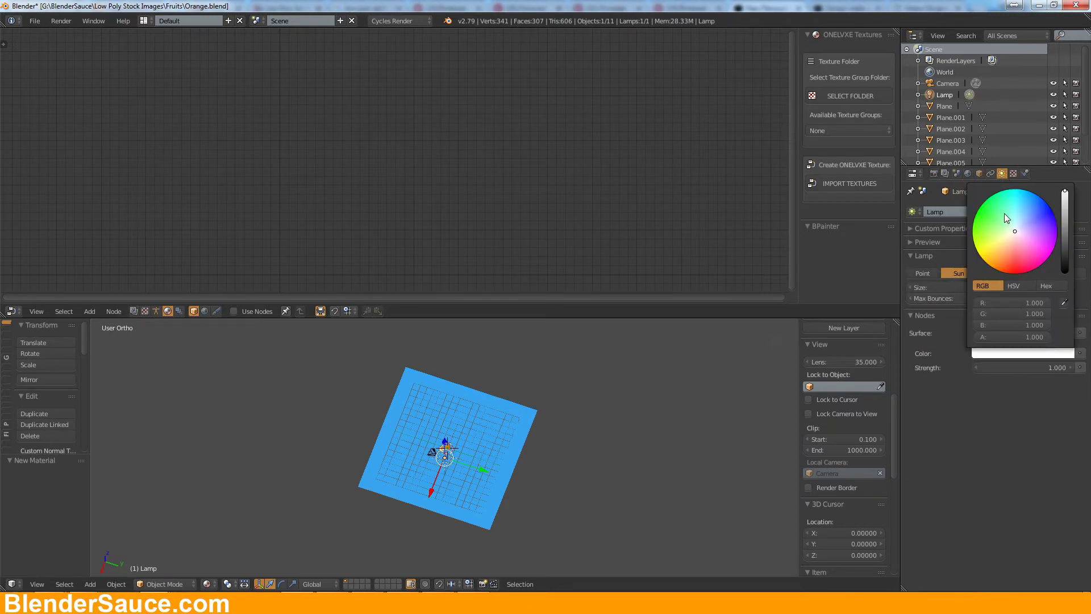
{"action": "left_click", "coordinate": [1013, 232]}
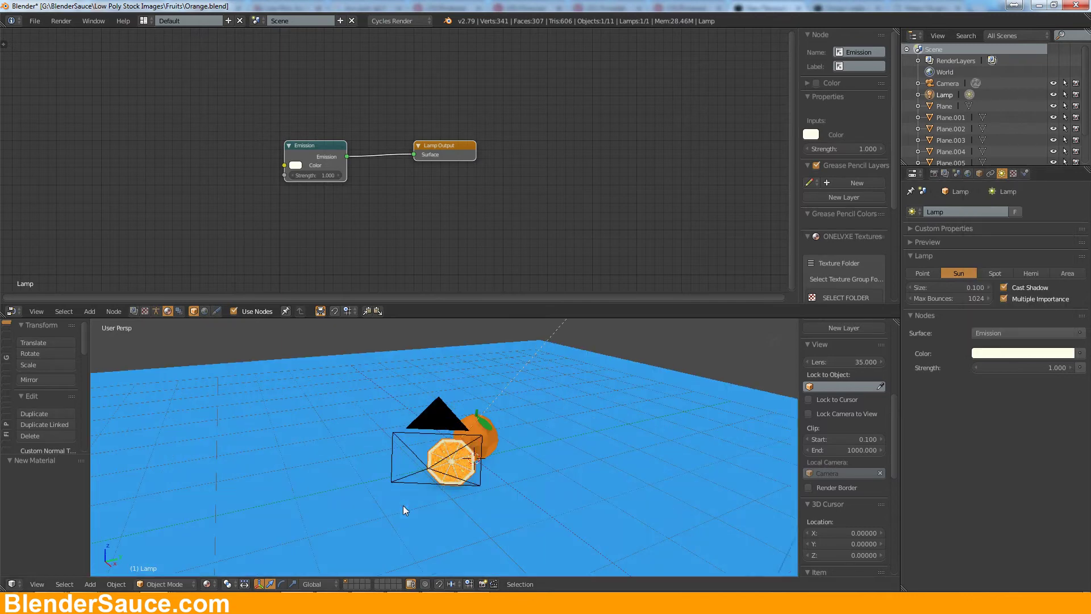
Step: Preview the scene through the camera with Rendered viewport shading
{"action": "key", "text": "KP_0"}
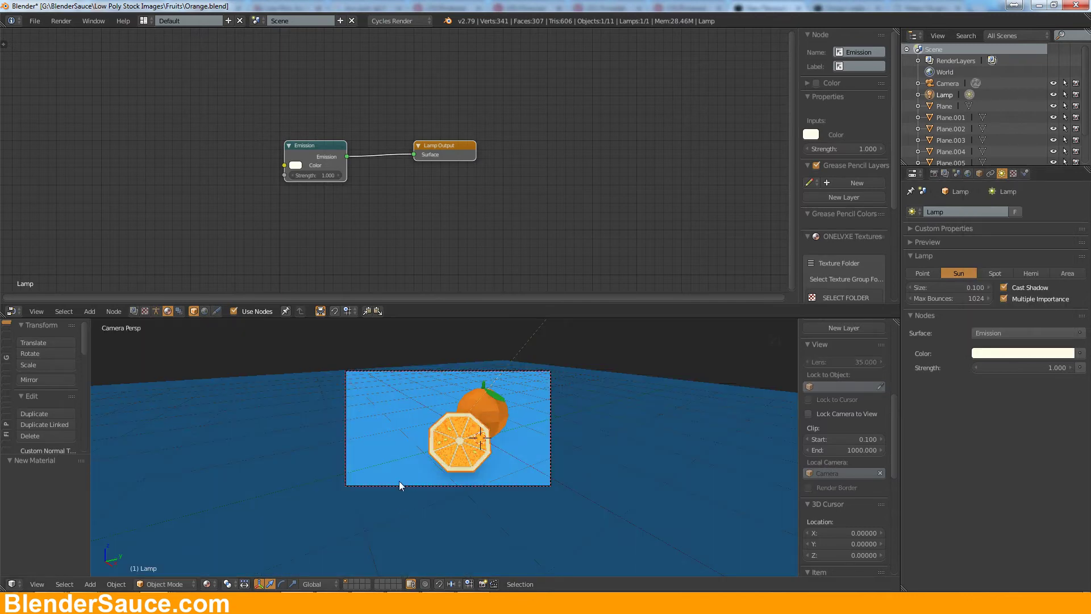
{"action": "left_click", "coordinate": [207, 584]}
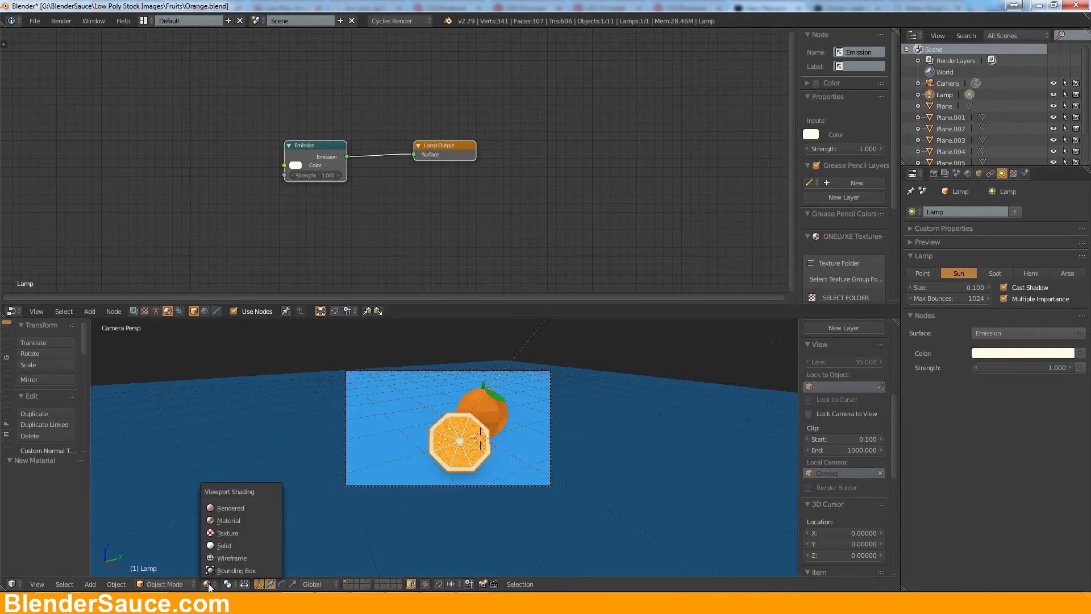
{"action": "left_click", "coordinate": [235, 507]}
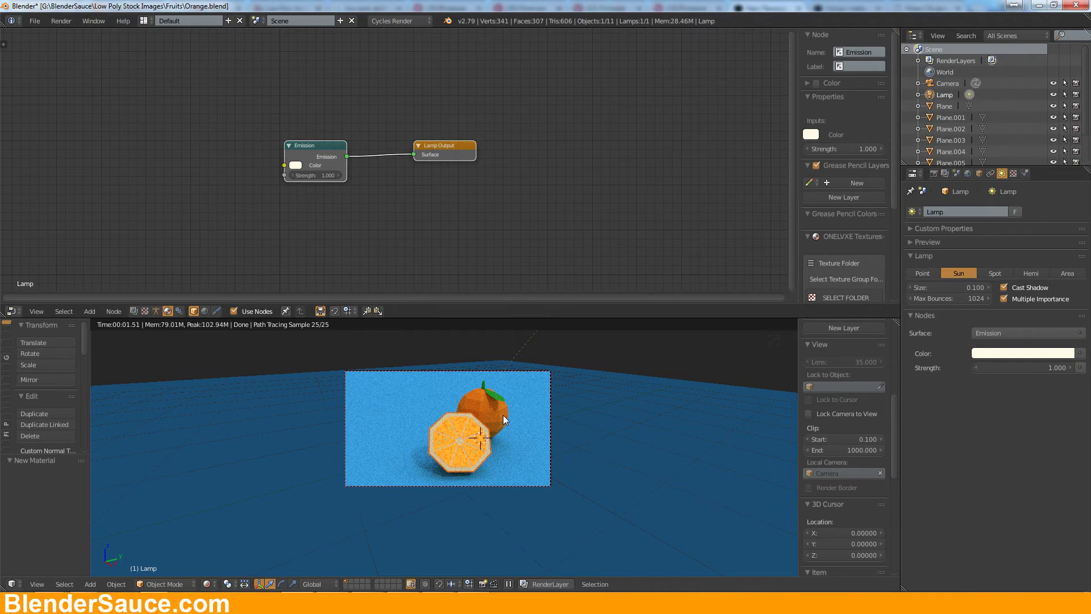
{"action": "scroll", "coordinate": [503, 415], "scroll_direction": "up", "scroll_amount": 3}
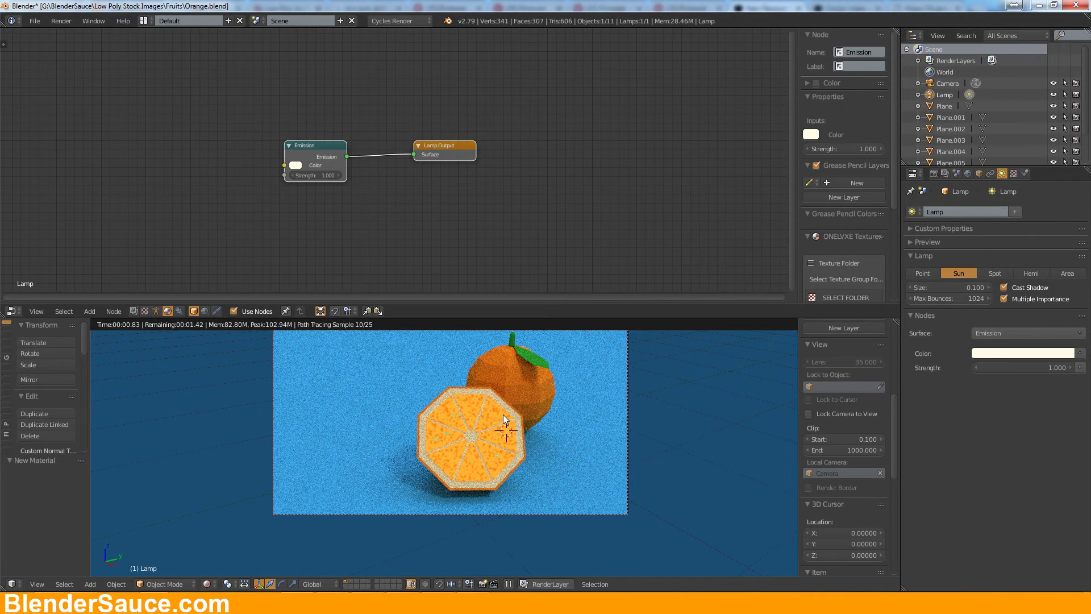
{"action": "scroll", "coordinate": [503, 419], "scroll_direction": "down", "scroll_amount": 3}
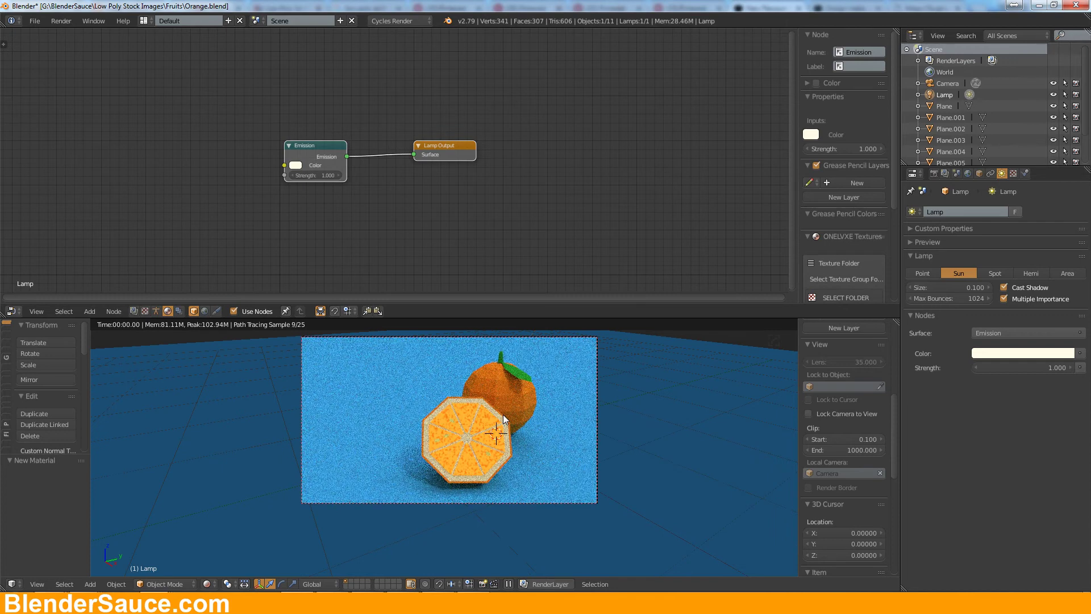